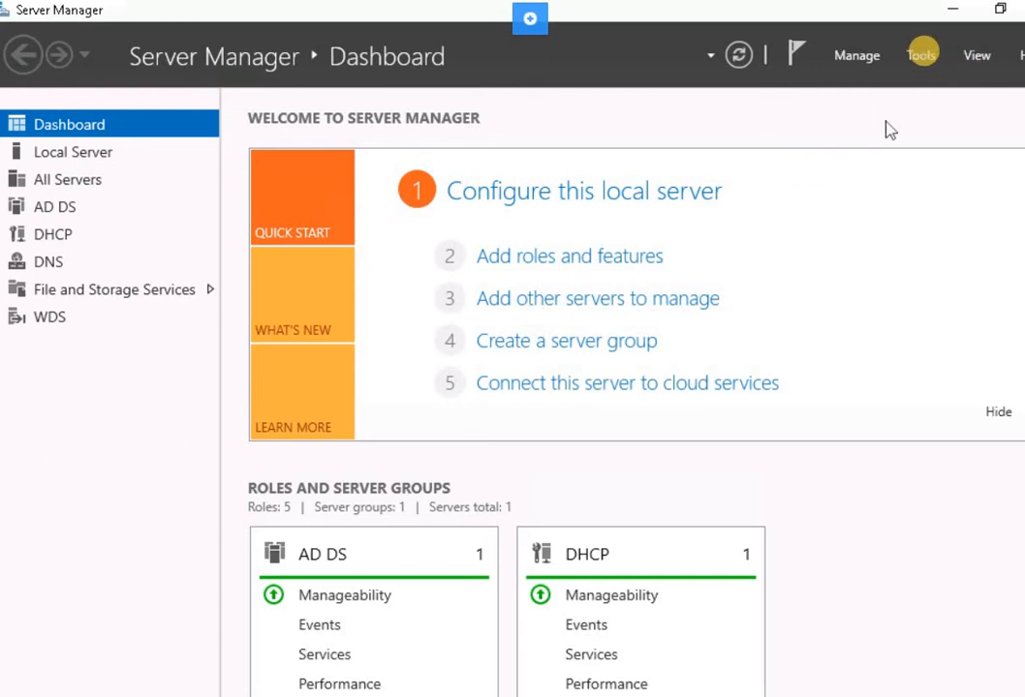
Open the Group Policy Management console and expand the PRACTICELABS.COM forest down to its domains.
{"action": "left_click", "coordinate": [922, 56]}
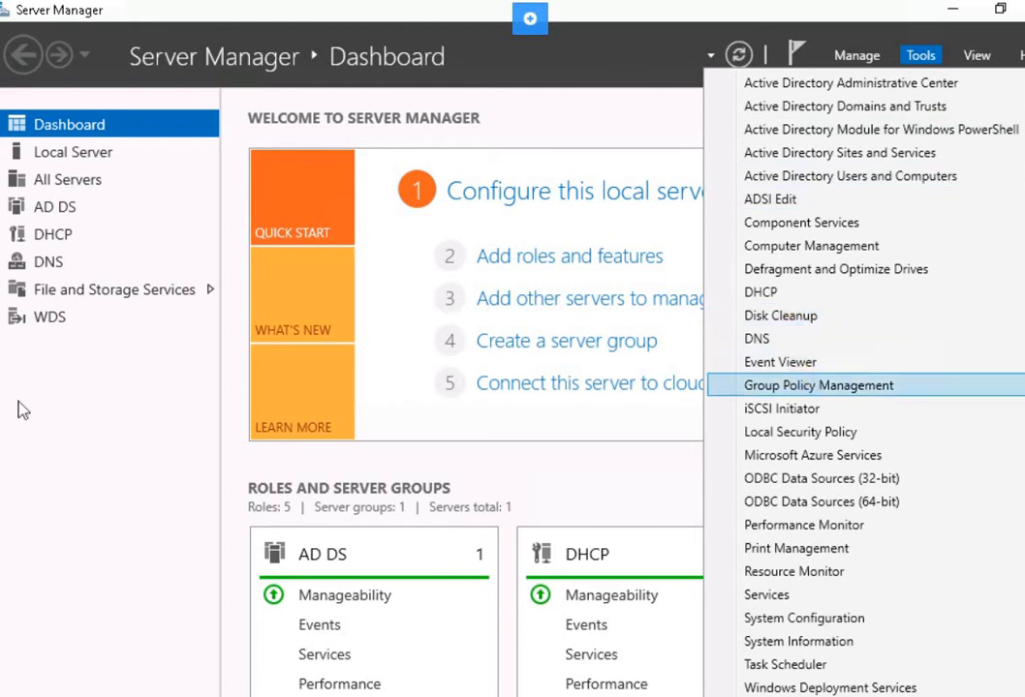
{"action": "key", "text": "Return"}
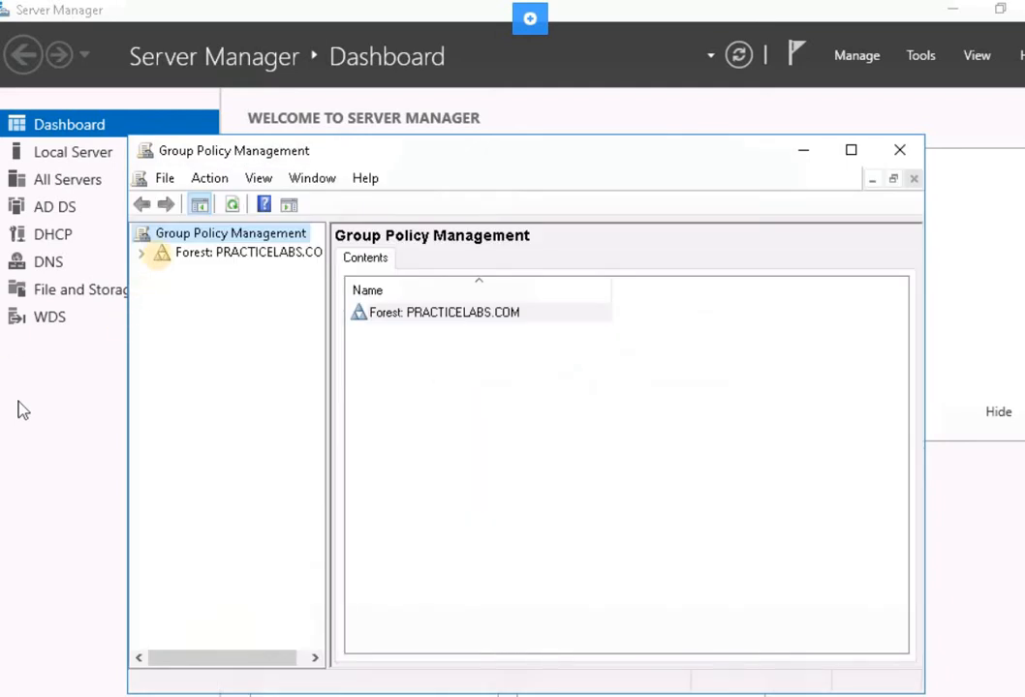
{"action": "left_click", "coordinate": [142, 254]}
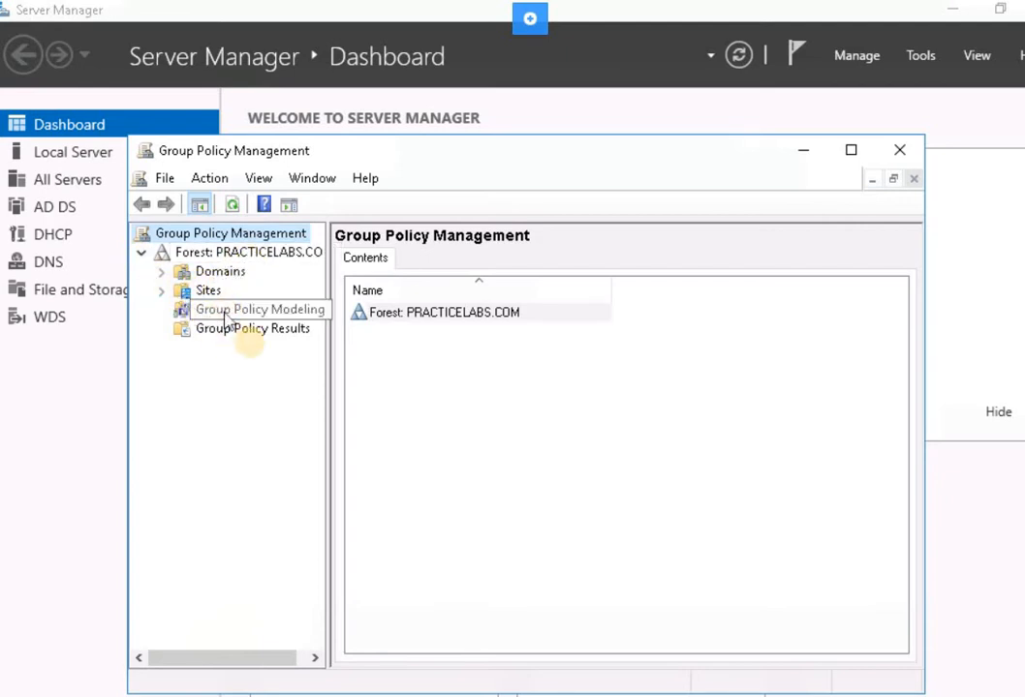
{"action": "left_click", "coordinate": [161, 272]}
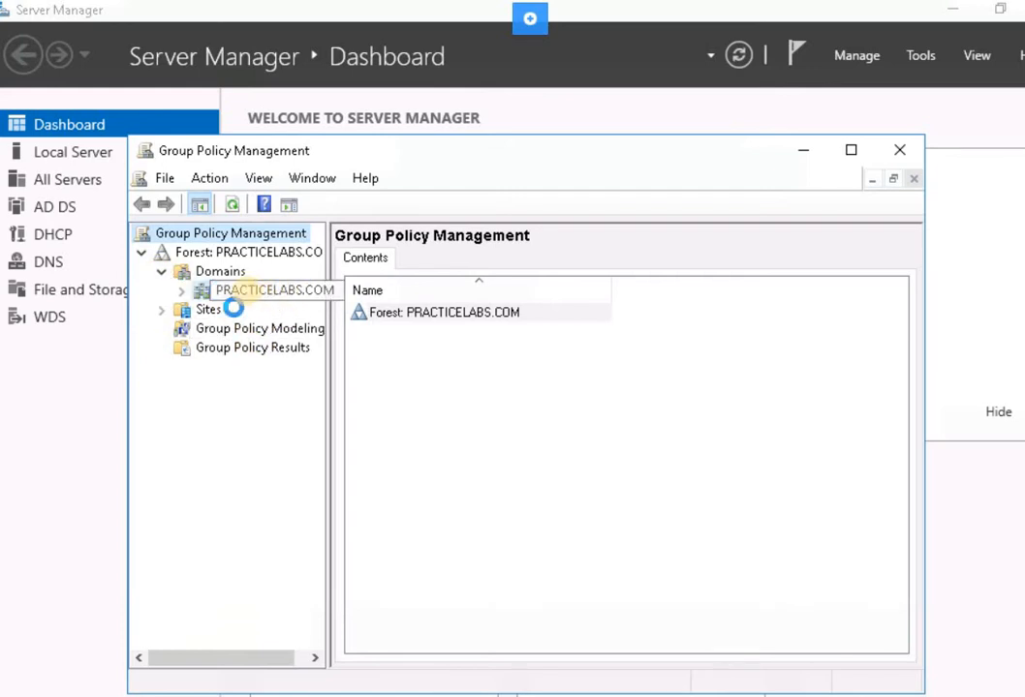
Create a GPO named "Bitlocker for desktops" in the PRACTICELABS.COM domain and link it there.
{"action": "left_click", "coordinate": [240, 293]}
{"action": "right_click", "coordinate": [236, 294]}
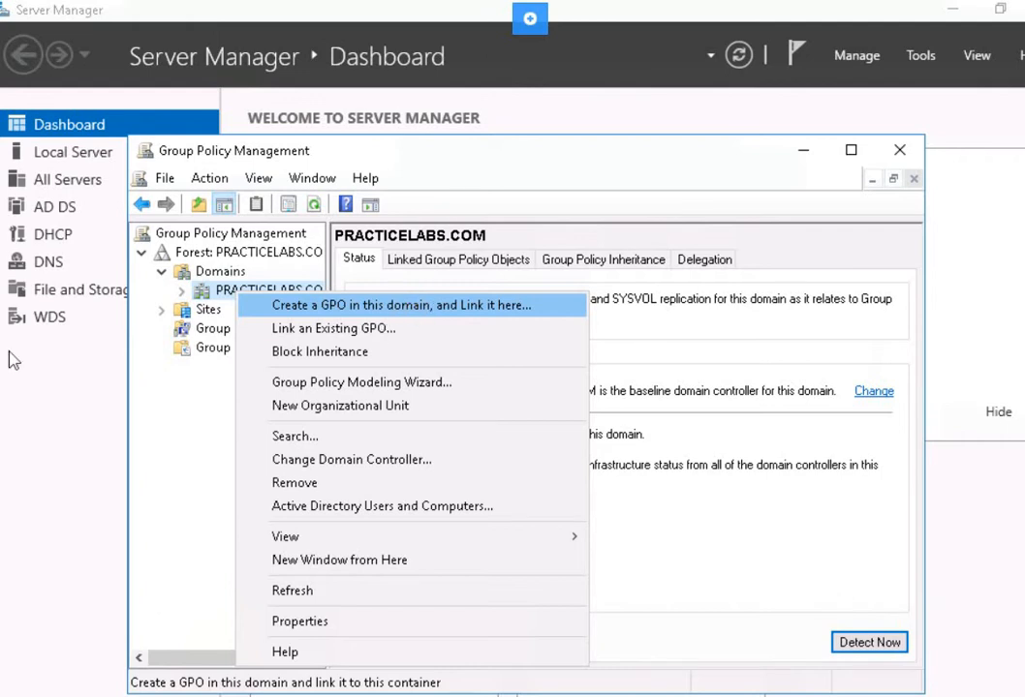
{"action": "key", "text": "Return"}
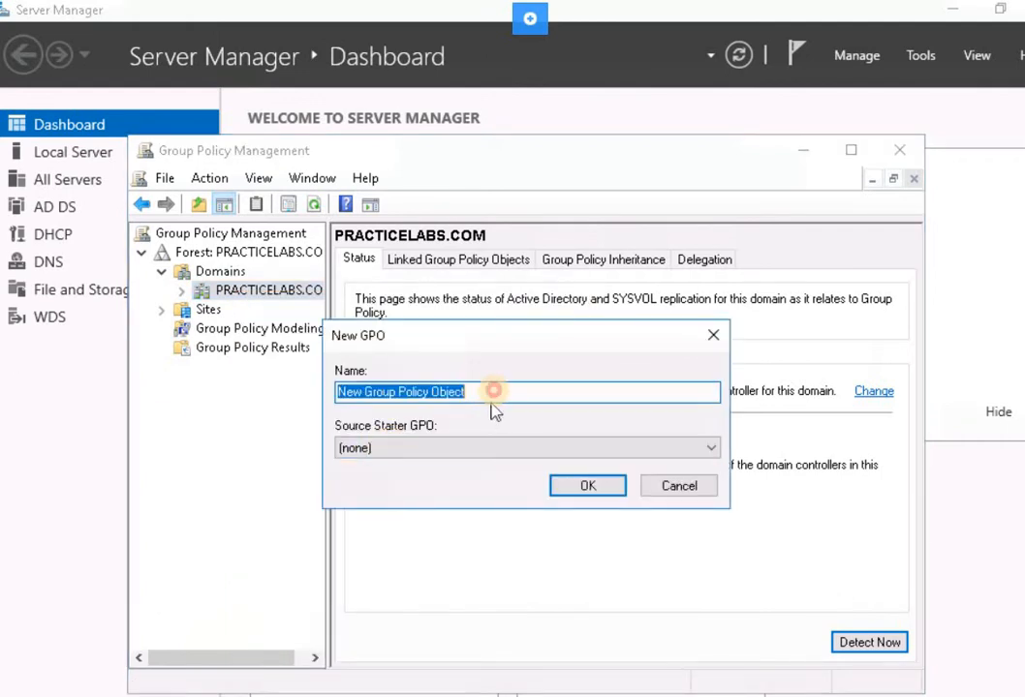
{"action": "left_click_drag", "start_coordinate": [505, 385], "coordinate": [257, 354]}
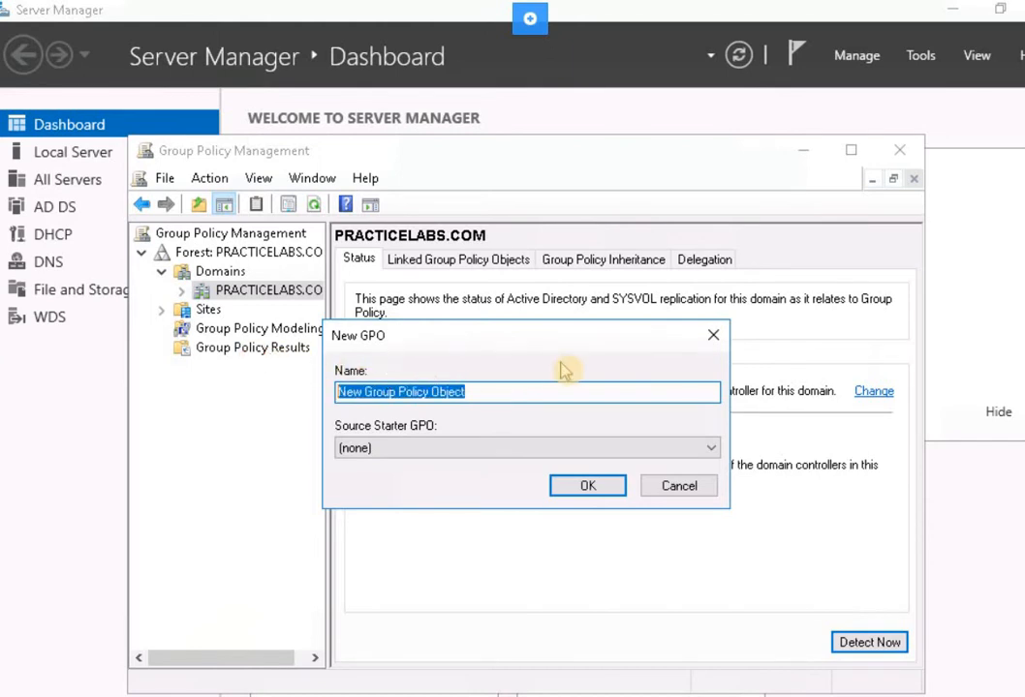
{"action": "type", "text": "Bitlocker for de"}
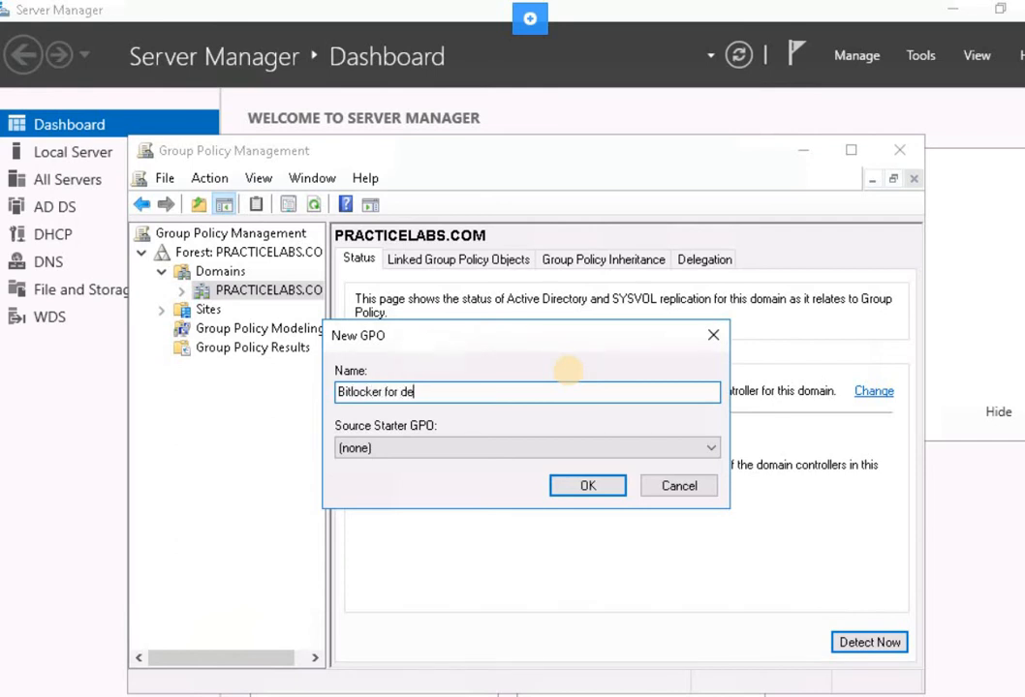
{"action": "type", "text": "sktops"}
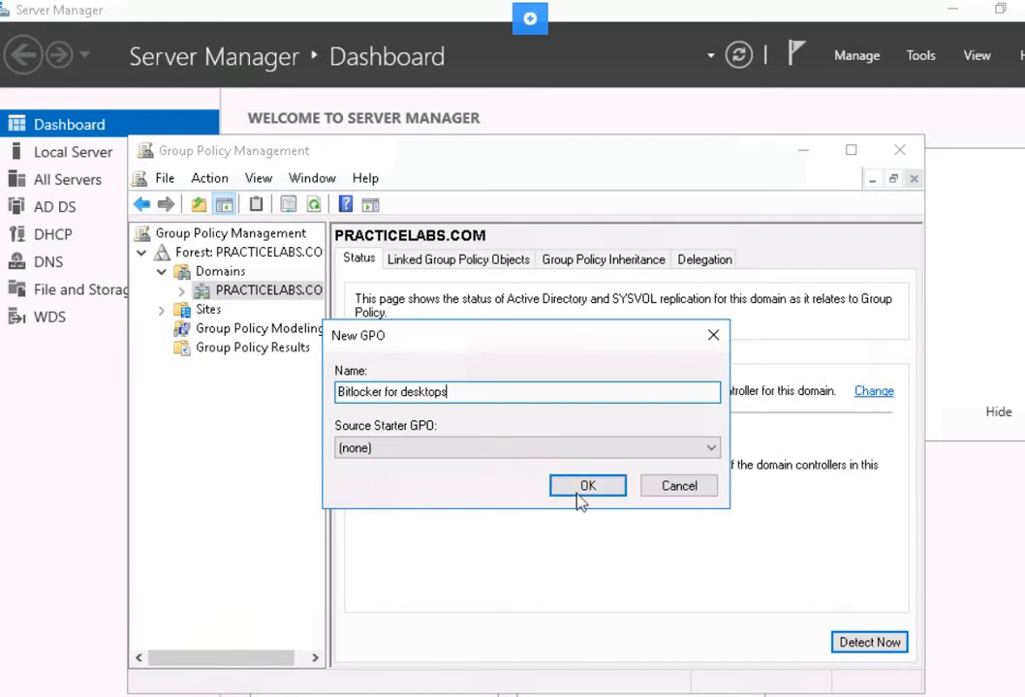
{"action": "key", "text": "Return"}
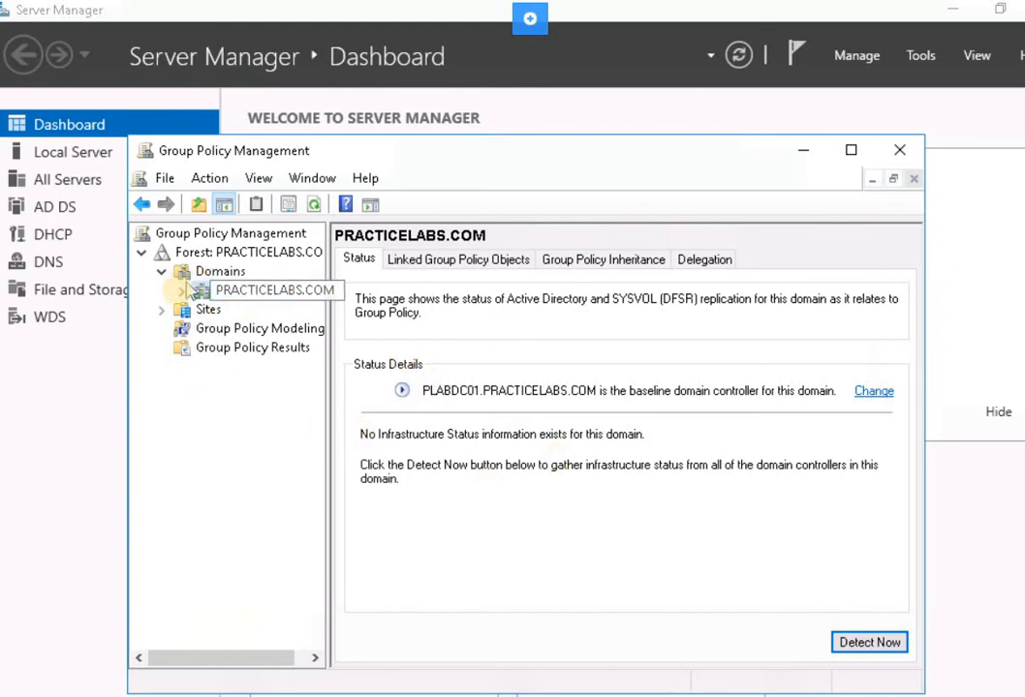
Show the scope of the Bitlocker for desktops GPO under the domain, turning off future displays of the GPO link notice.
{"action": "left_click", "coordinate": [181, 291]}
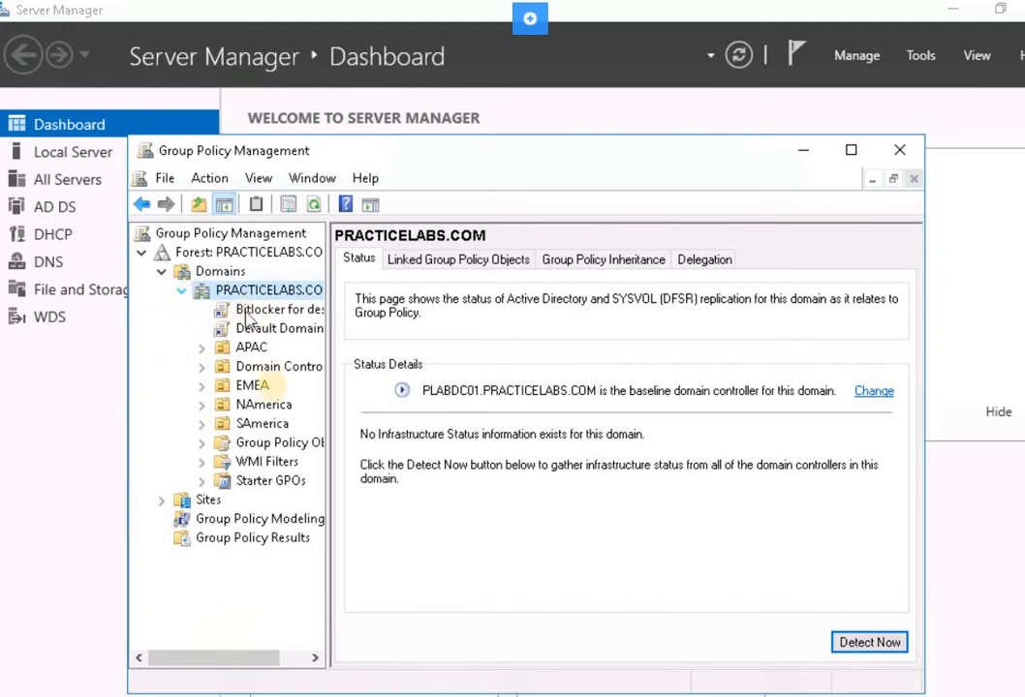
{"action": "left_click", "coordinate": [275, 442]}
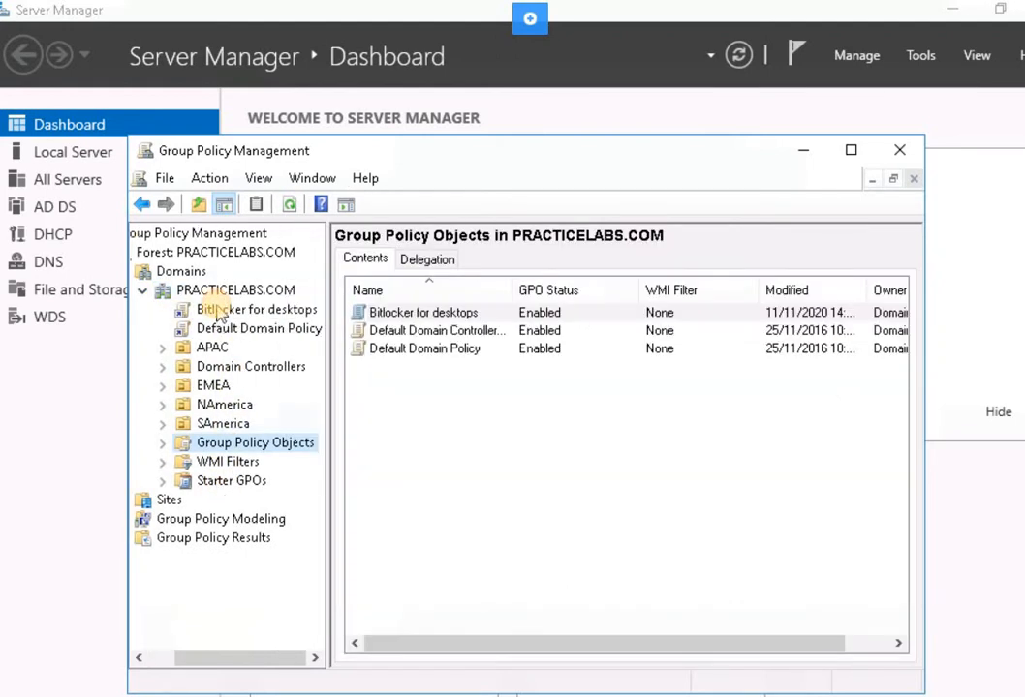
{"action": "left_click", "coordinate": [218, 311]}
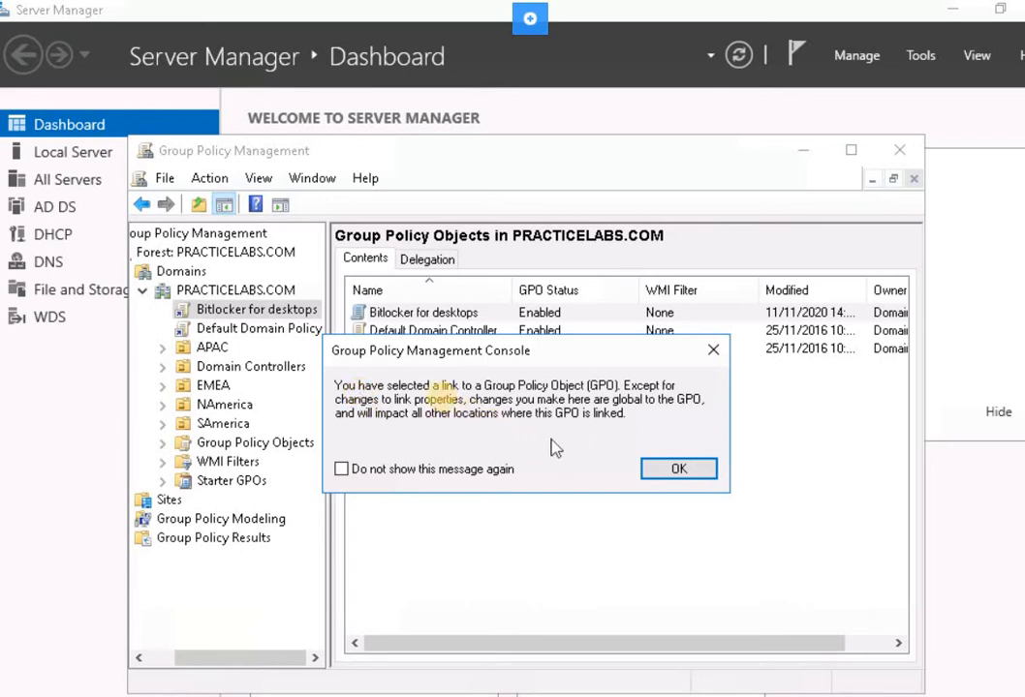
{"action": "left_click", "coordinate": [407, 470]}
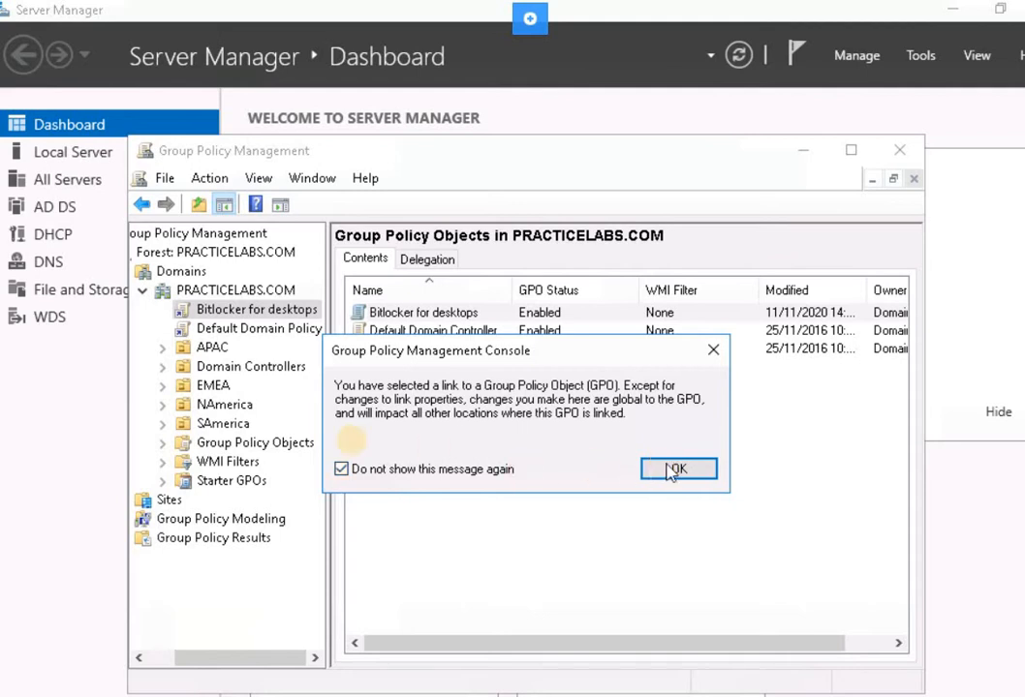
{"action": "key", "text": "Return"}
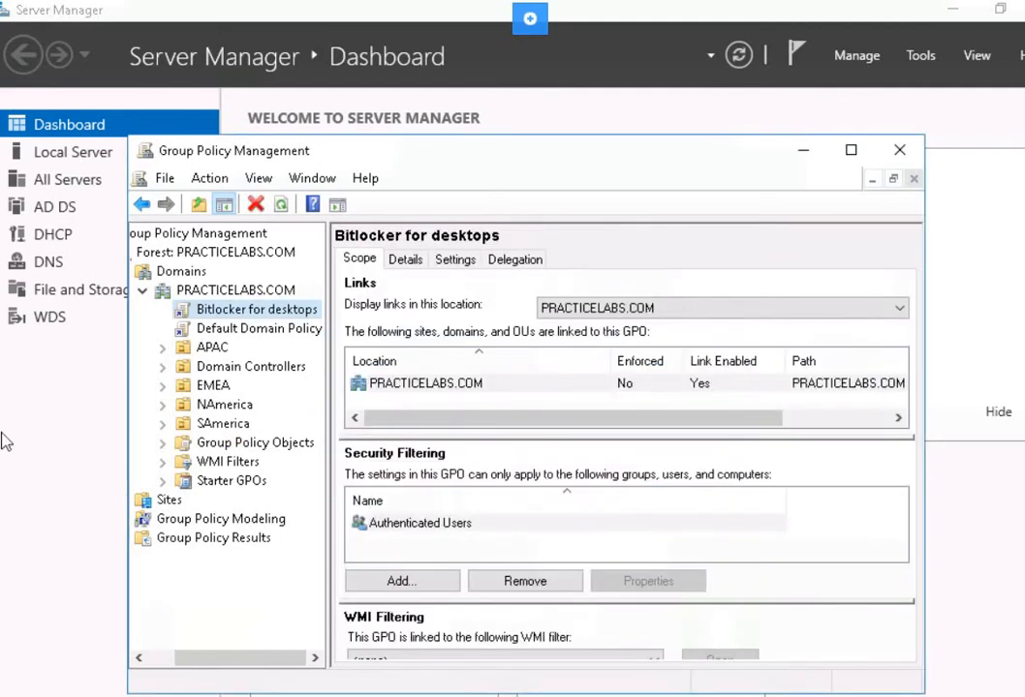
Remove Authenticated Users from the security filtering of the Bitlocker for desktops GPO.
{"action": "left_click", "coordinate": [402, 529]}
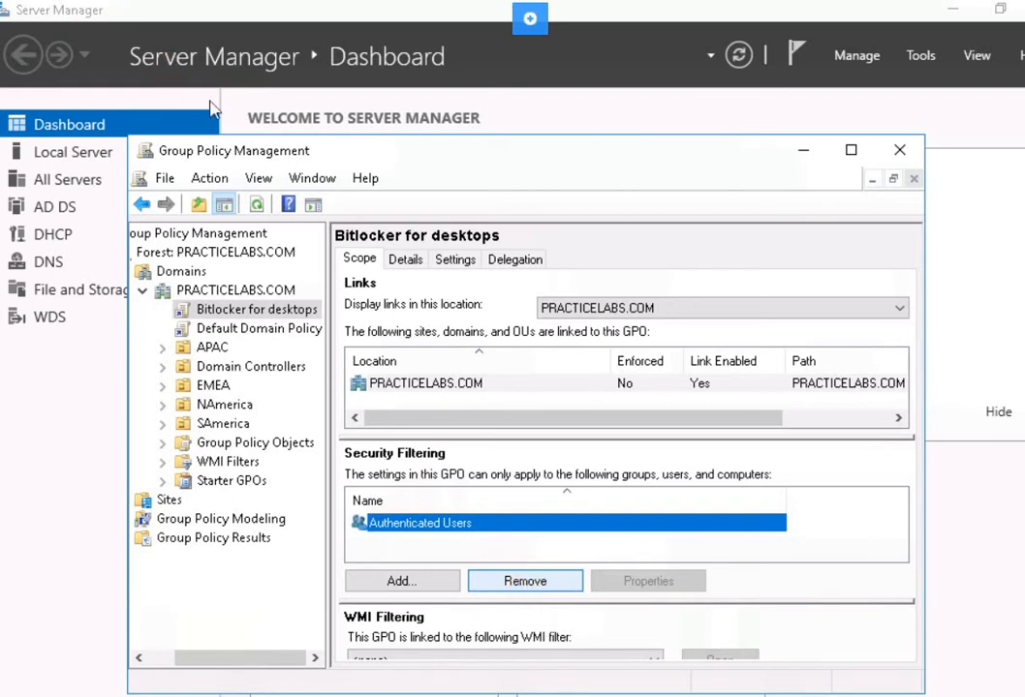
{"action": "left_click", "coordinate": [548, 582]}
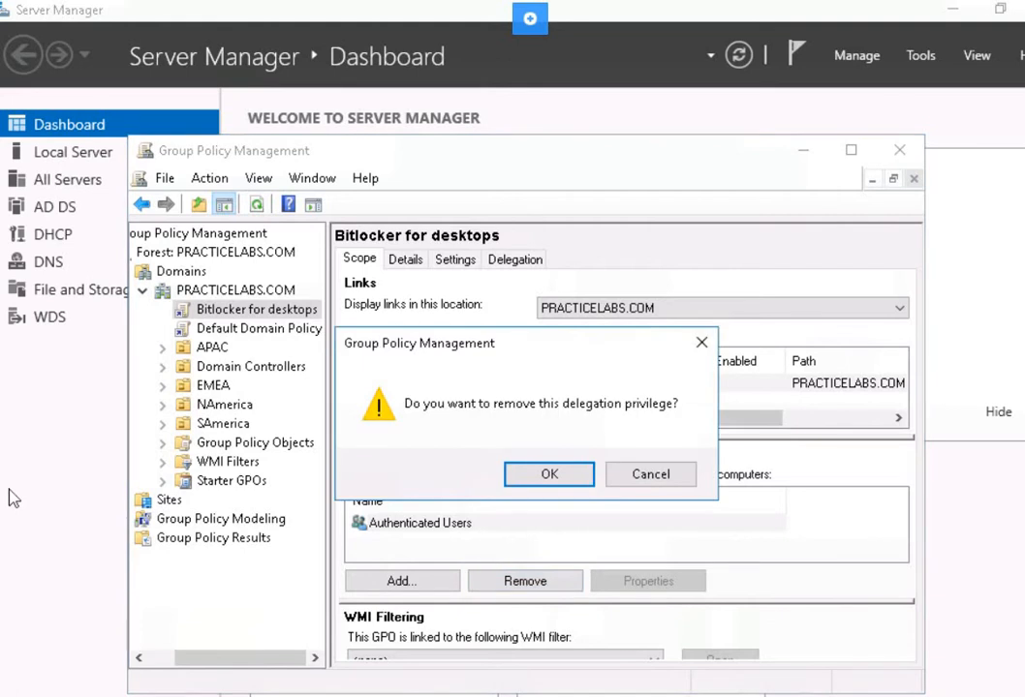
{"action": "left_click", "coordinate": [526, 476]}
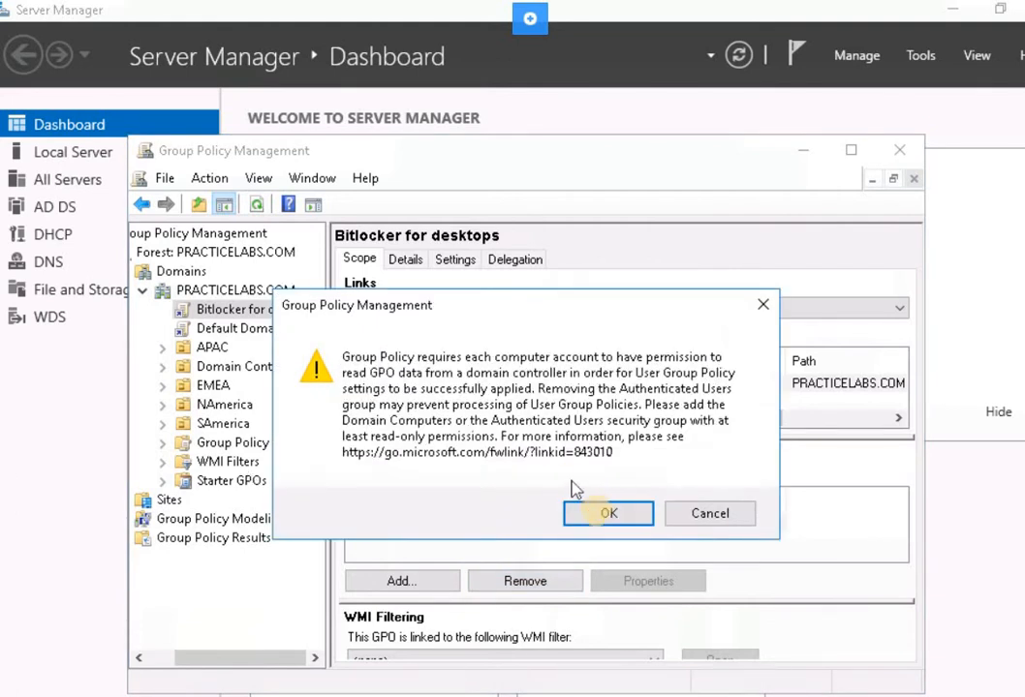
{"action": "left_click", "coordinate": [571, 520]}
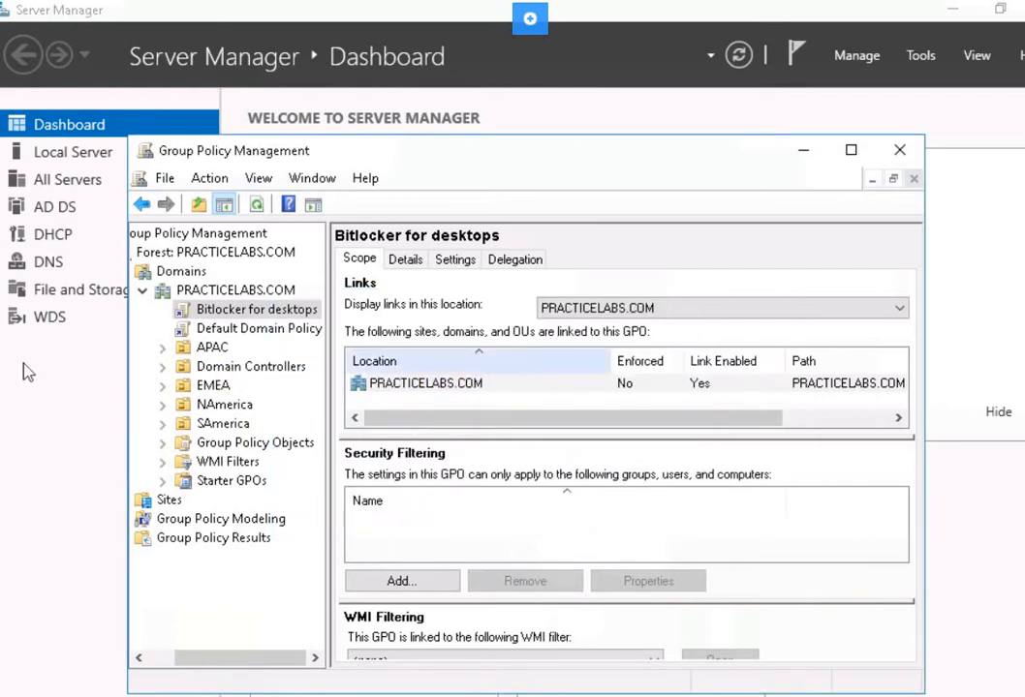
Start adding a security filtering entry and include Computers in the object types that can be selected.
{"action": "left_click", "coordinate": [392, 587]}
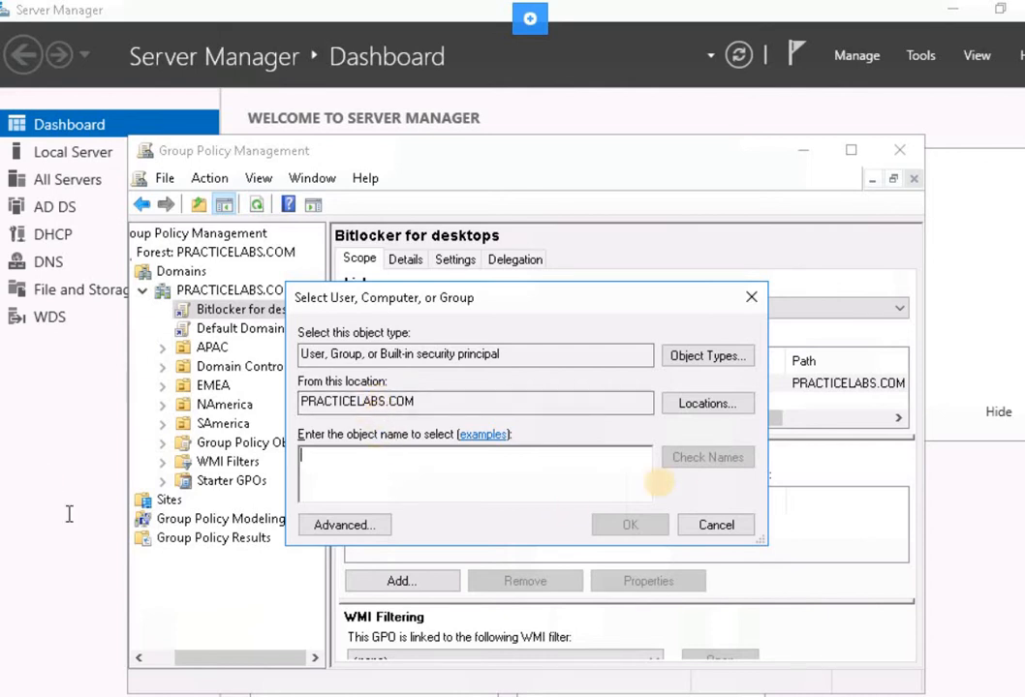
{"action": "left_click", "coordinate": [707, 356]}
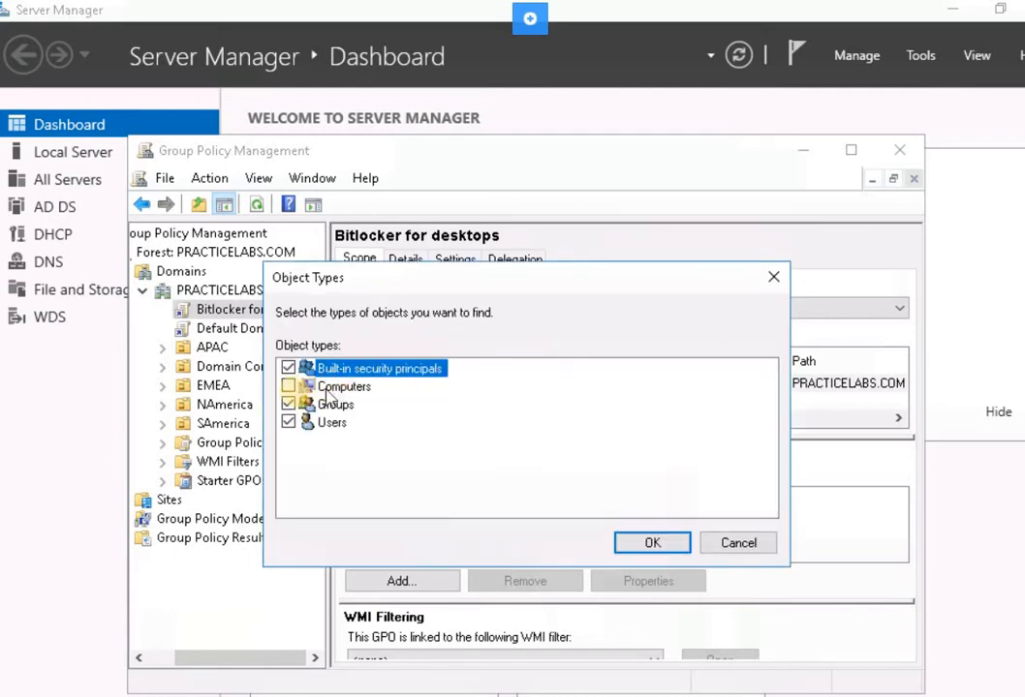
{"action": "left_click", "coordinate": [288, 387]}
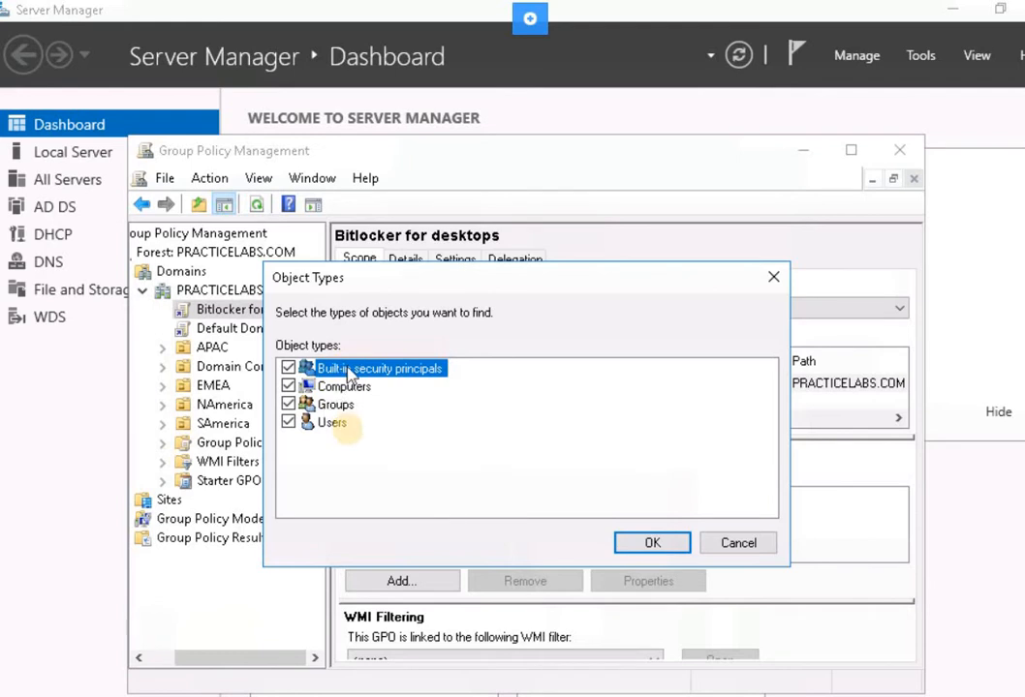
{"action": "left_click", "coordinate": [649, 546]}
Add the computer plabwin810 to the GPO's security filtering, checking its name first.
{"action": "left_click", "coordinate": [331, 462]}
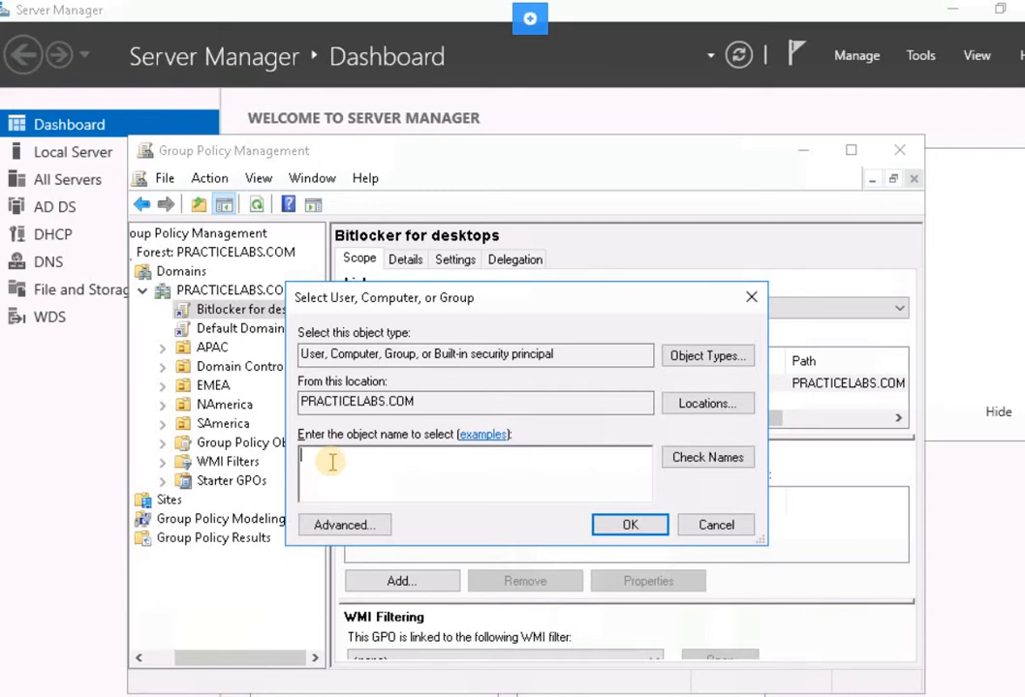
{"action": "type", "text": "P"}
{"action": "key", "text": "BackSpace"}
{"action": "type", "text": "plabwin810"}
{"action": "left_click", "coordinate": [736, 457]}
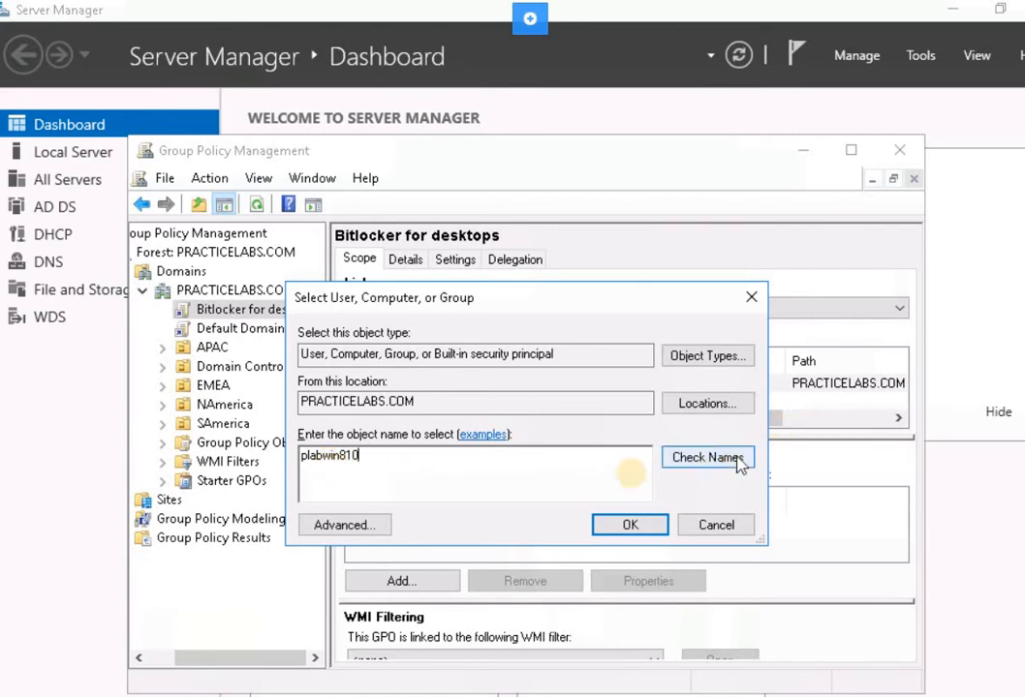
{"action": "left_click", "coordinate": [616, 525]}
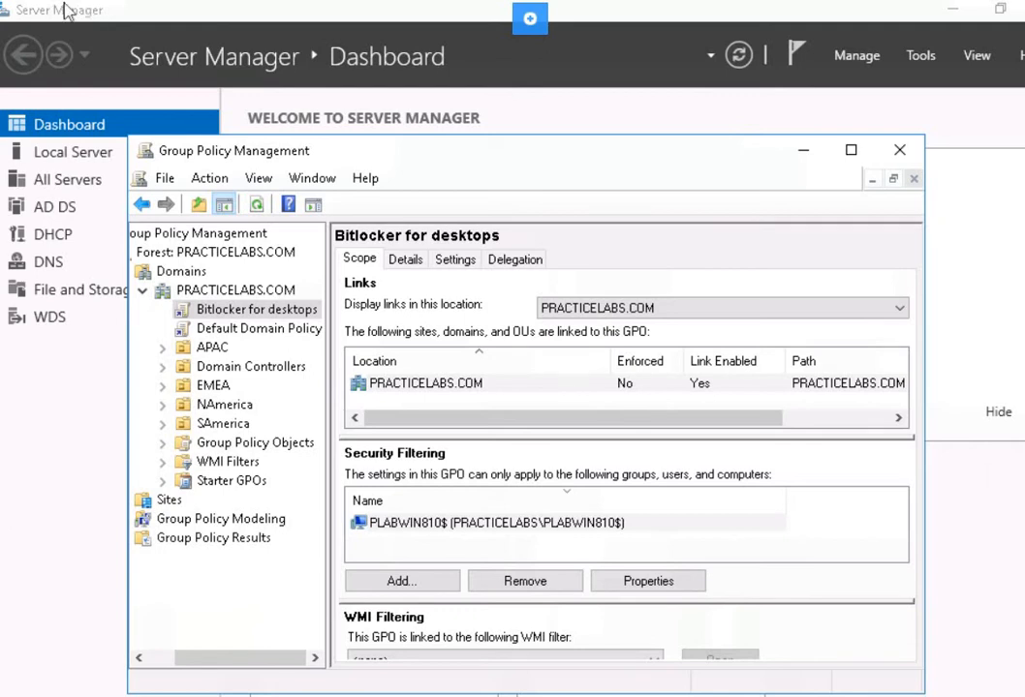
{"action": "left_click", "coordinate": [581, 523]}
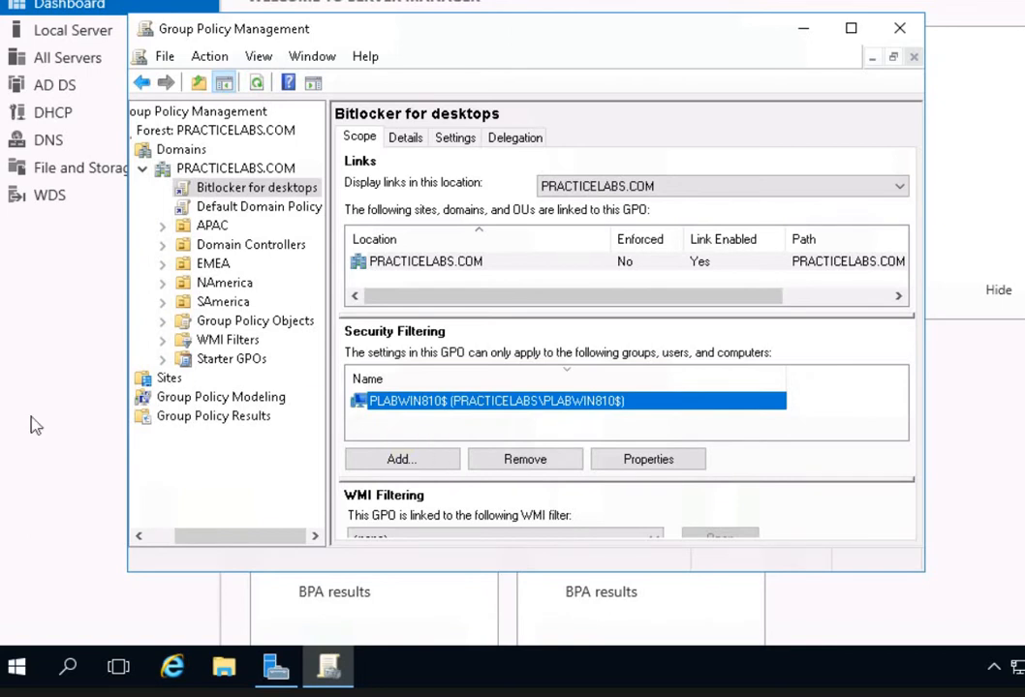
{"action": "left_click", "coordinate": [447, 399]}
Open the Bitlocker for desktops GPO under the PRACTICELABS.COM domain for editing.
{"action": "left_click", "coordinate": [189, 168]}
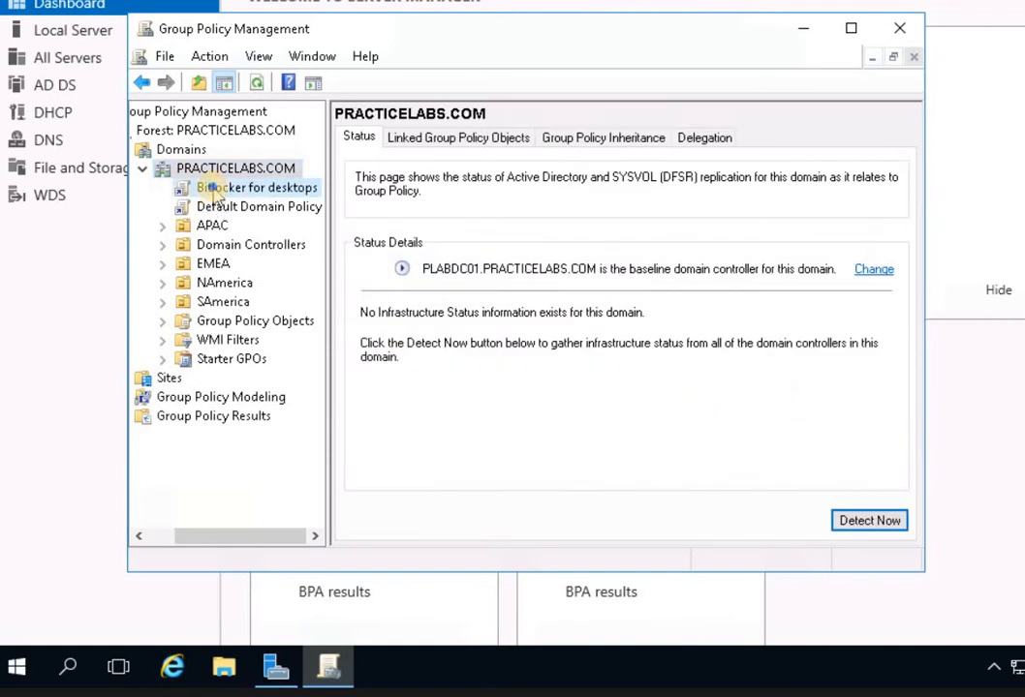
{"action": "left_click", "coordinate": [217, 191]}
{"action": "right_click", "coordinate": [217, 194]}
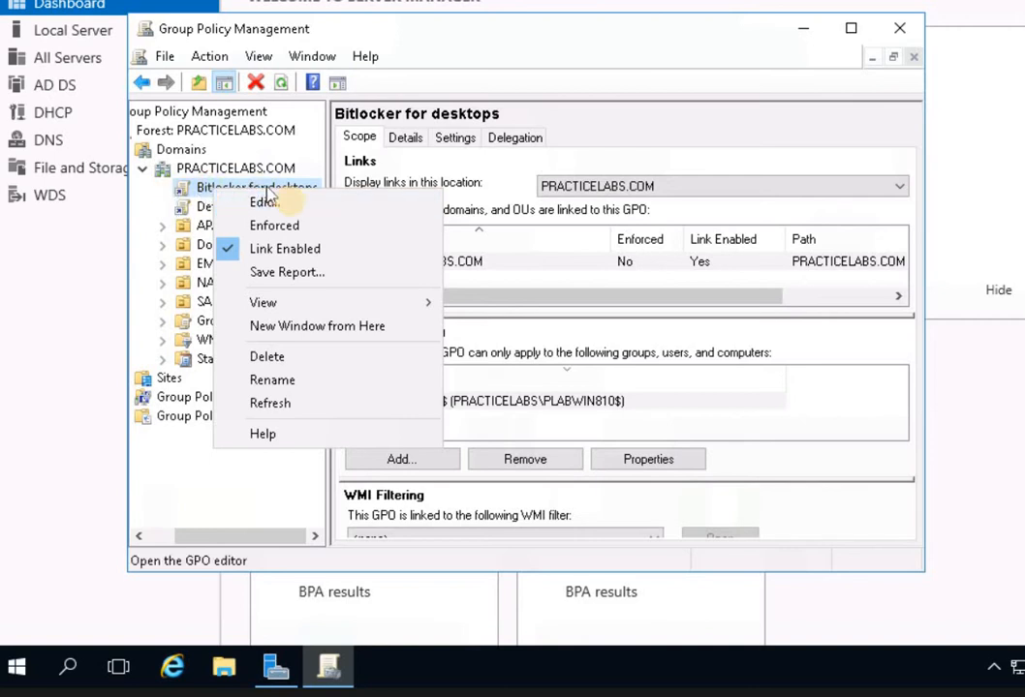
{"action": "left_click", "coordinate": [240, 204]}
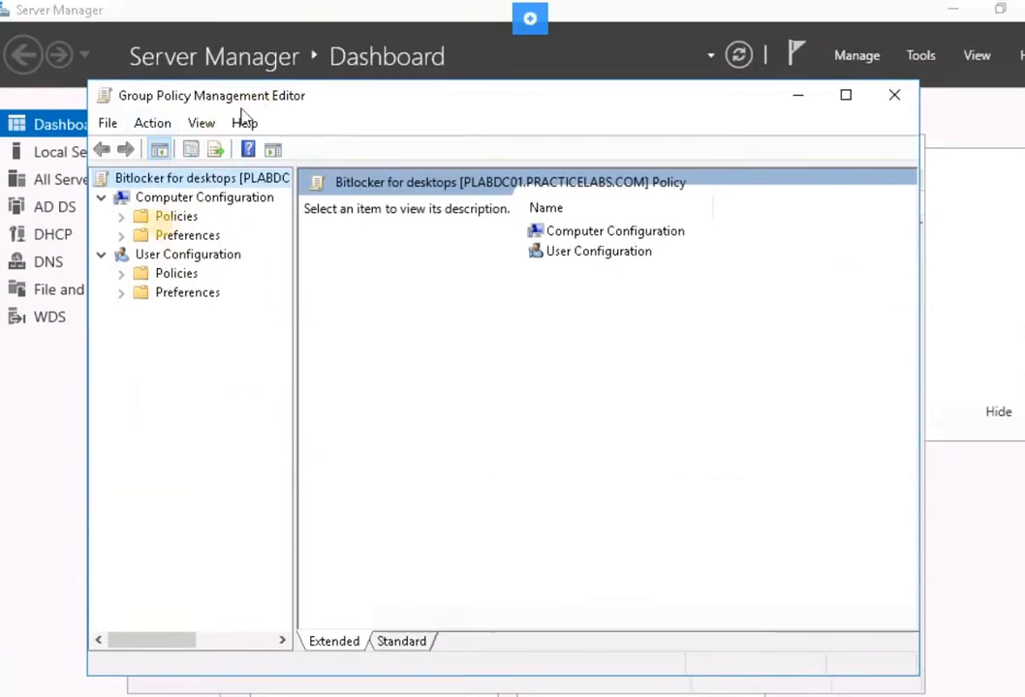
Open the Operating System Drives policies under Computer Configuration > Policies > Administrative Templates > Windows Components > BitLocker Drive Encryption.
{"action": "left_click", "coordinate": [173, 199]}
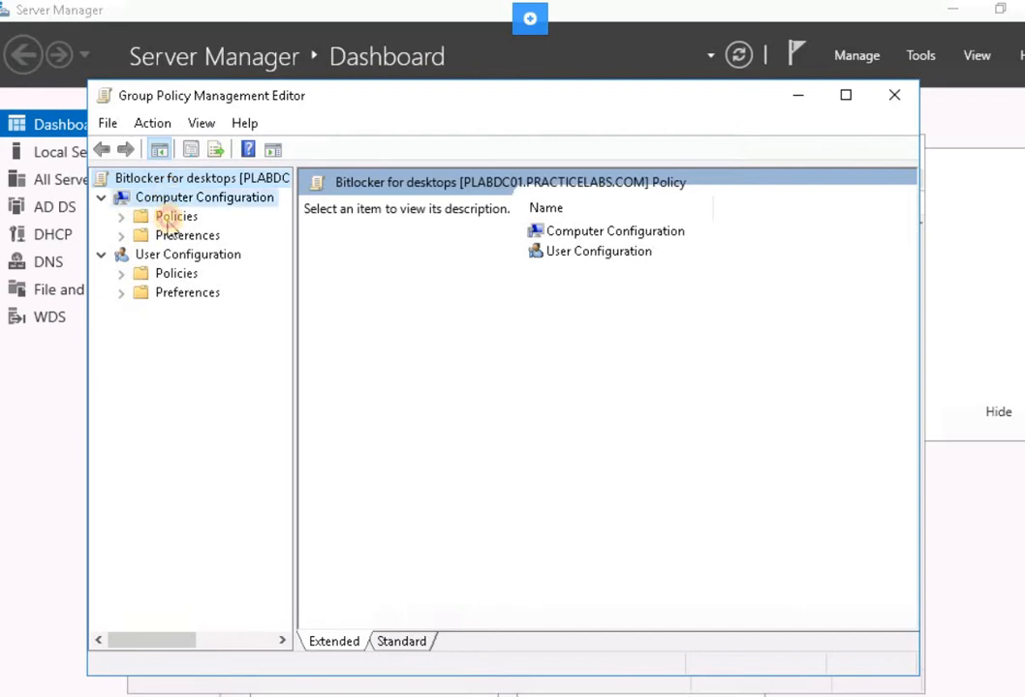
{"action": "double_click", "coordinate": [172, 218]}
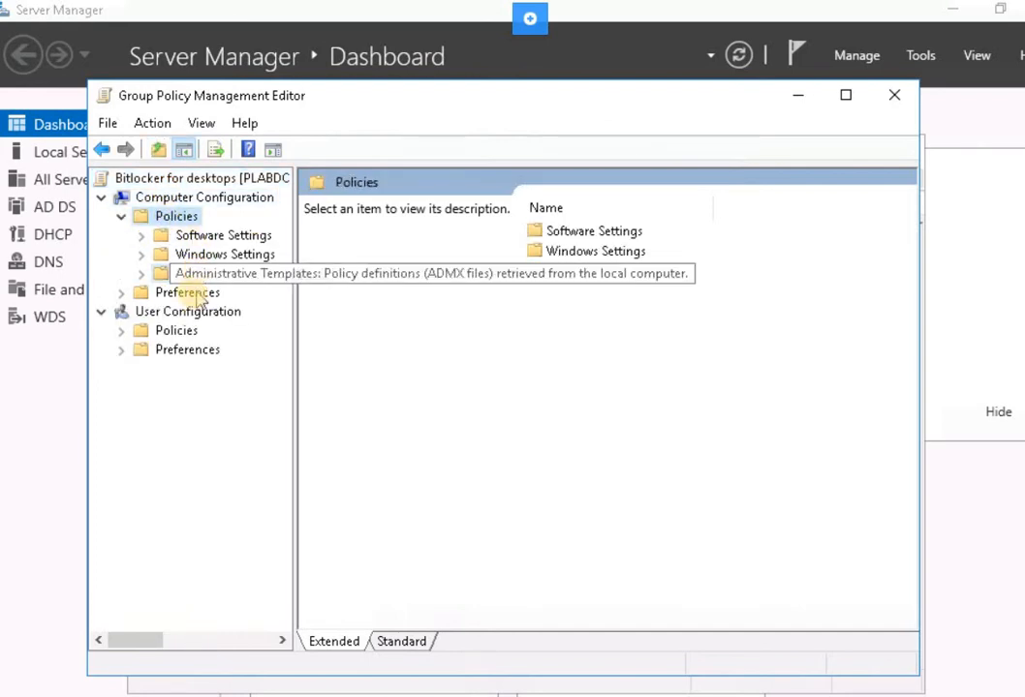
{"action": "double_click", "coordinate": [199, 277]}
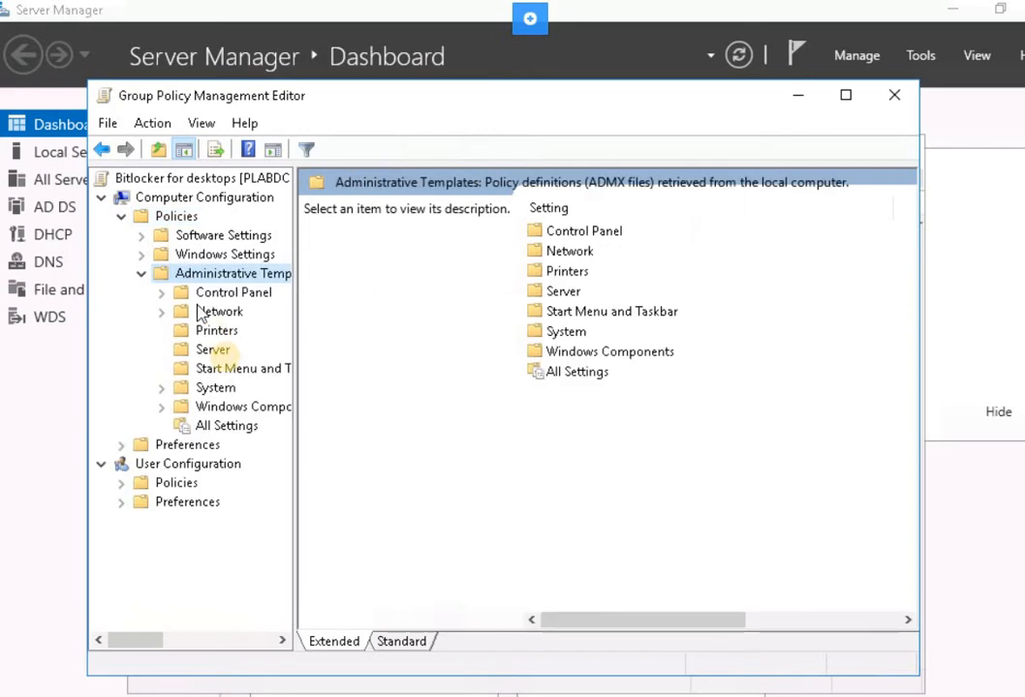
{"action": "double_click", "coordinate": [242, 407]}
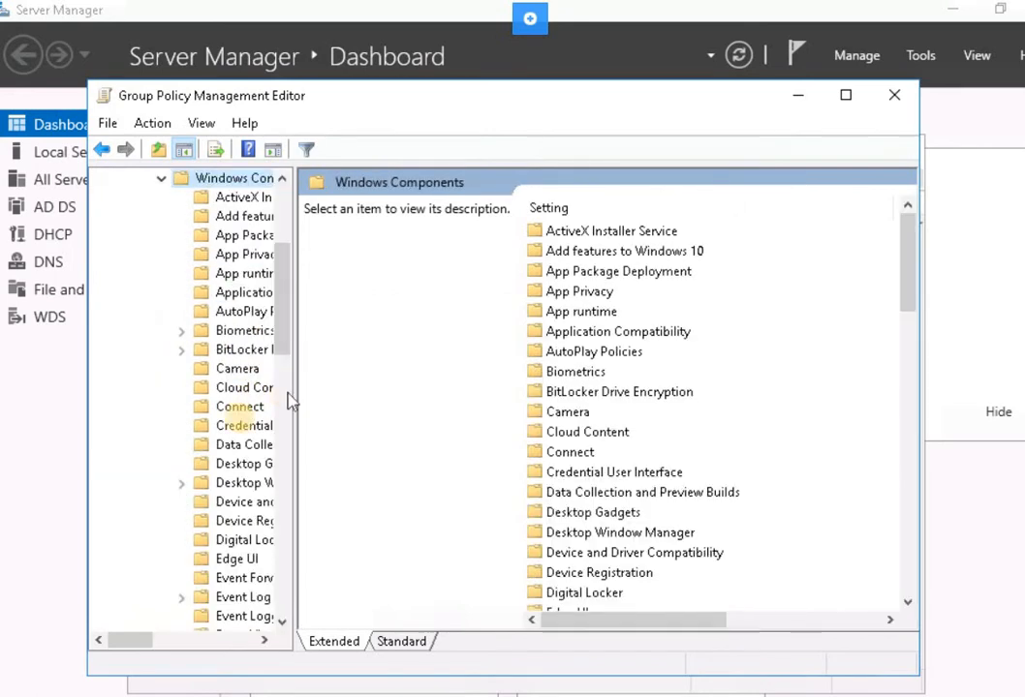
{"action": "left_click", "coordinate": [581, 332]}
{"action": "left_click", "coordinate": [579, 371]}
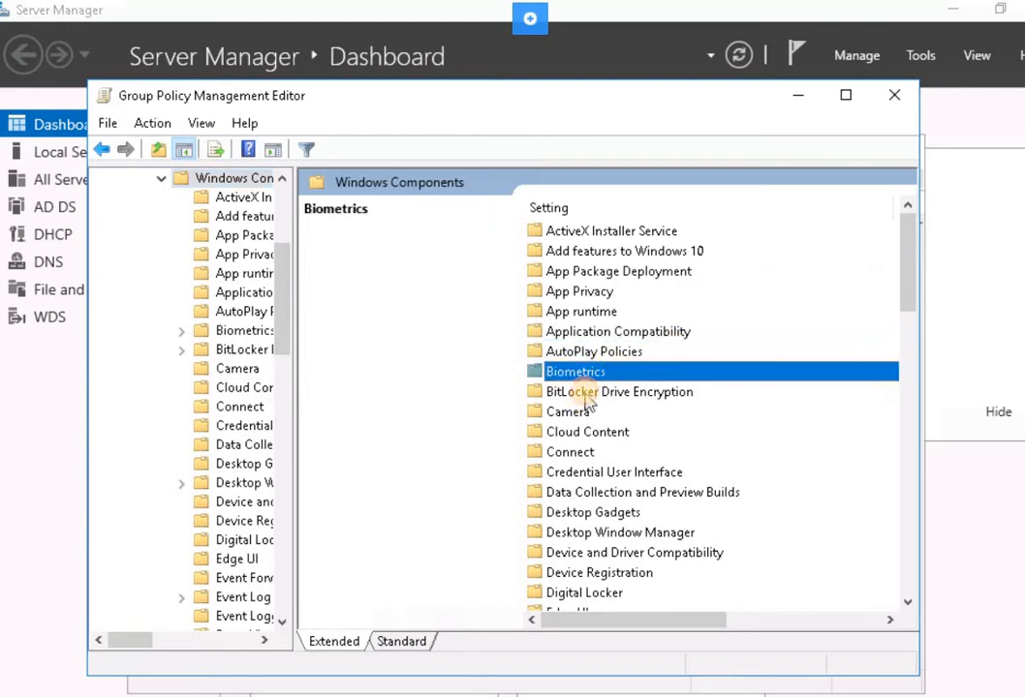
{"action": "left_click", "coordinate": [585, 392]}
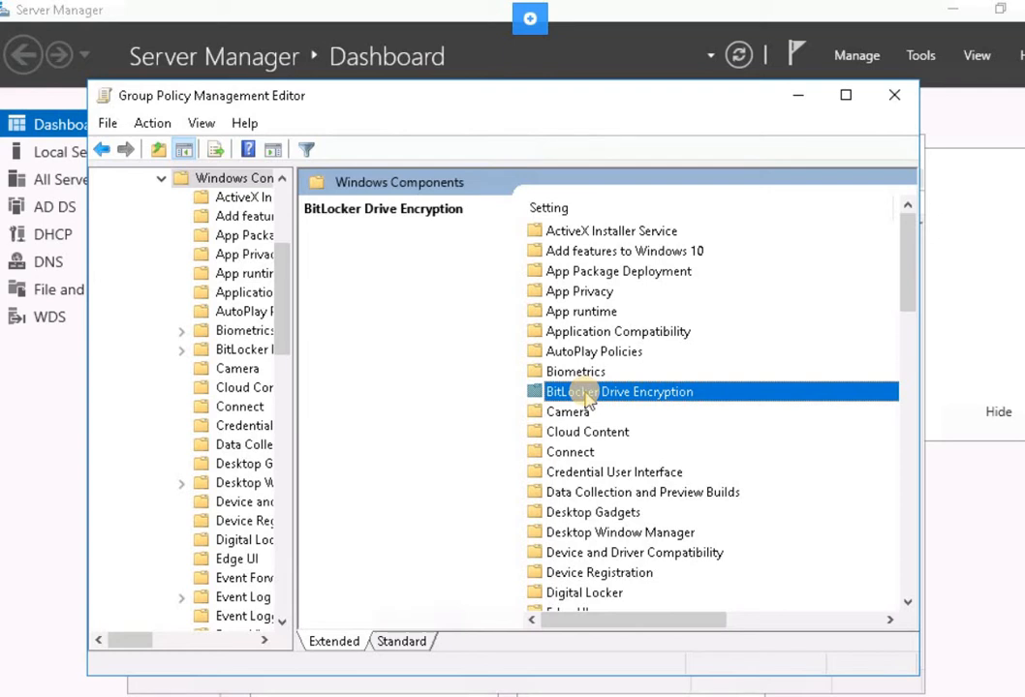
{"action": "double_click", "coordinate": [587, 396]}
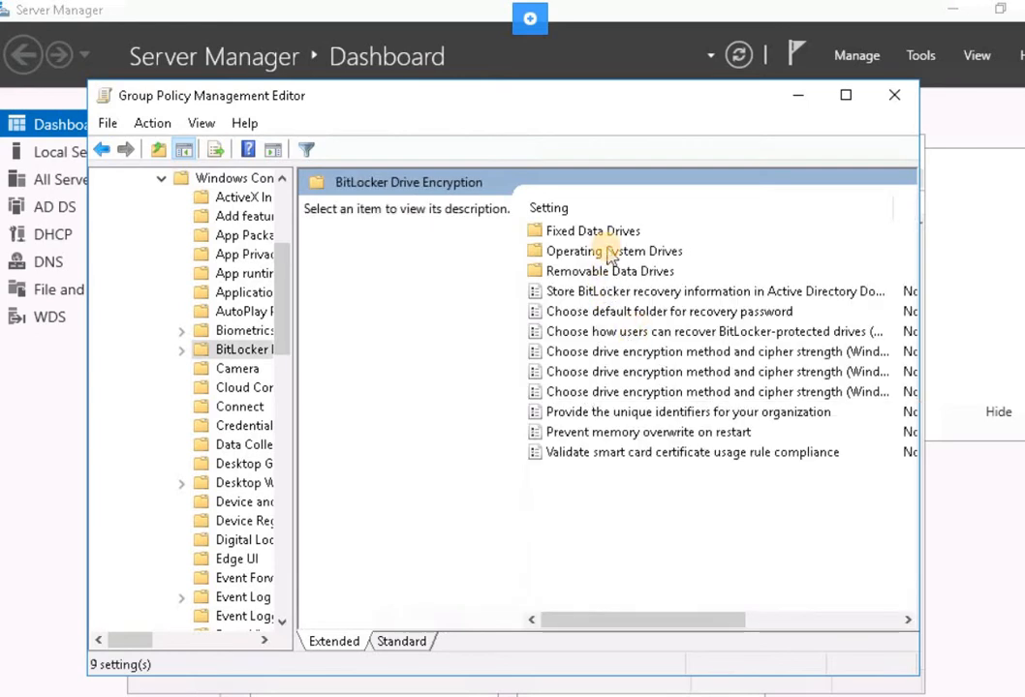
{"action": "left_click", "coordinate": [611, 253]}
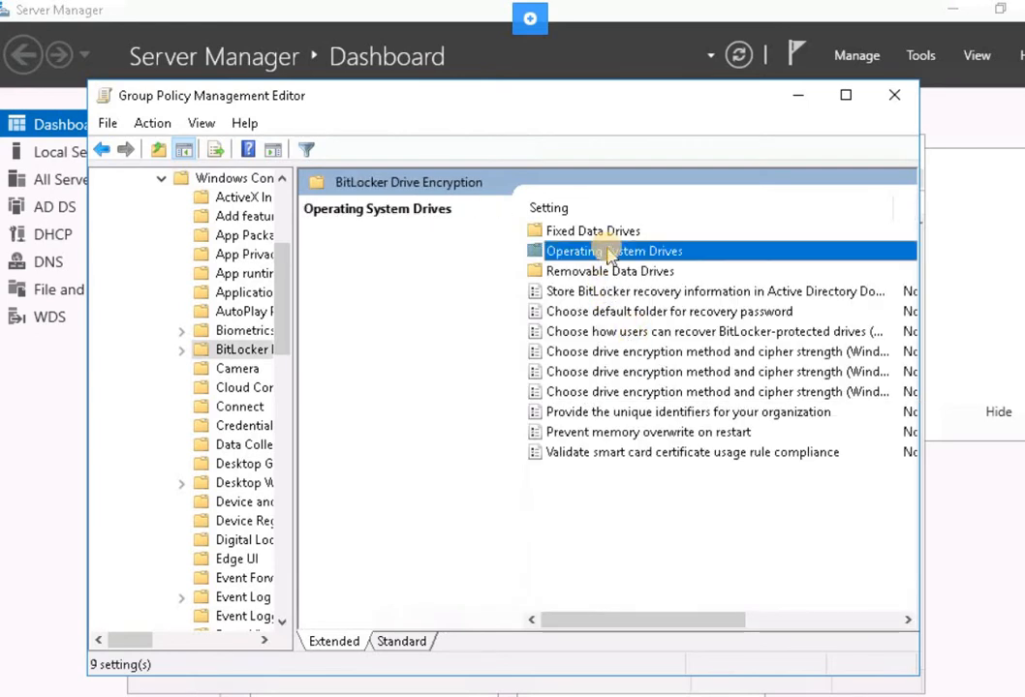
{"action": "double_click", "coordinate": [609, 253]}
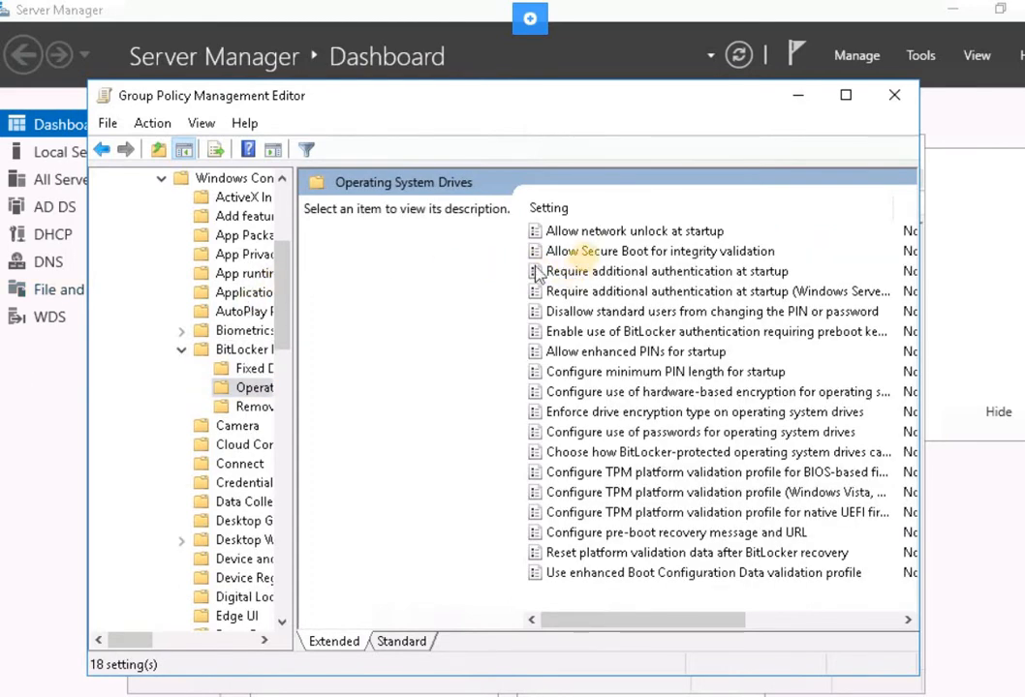
Open the Require additional authentication at startup policy for editing and set it to Enabled.
{"action": "left_click", "coordinate": [592, 251]}
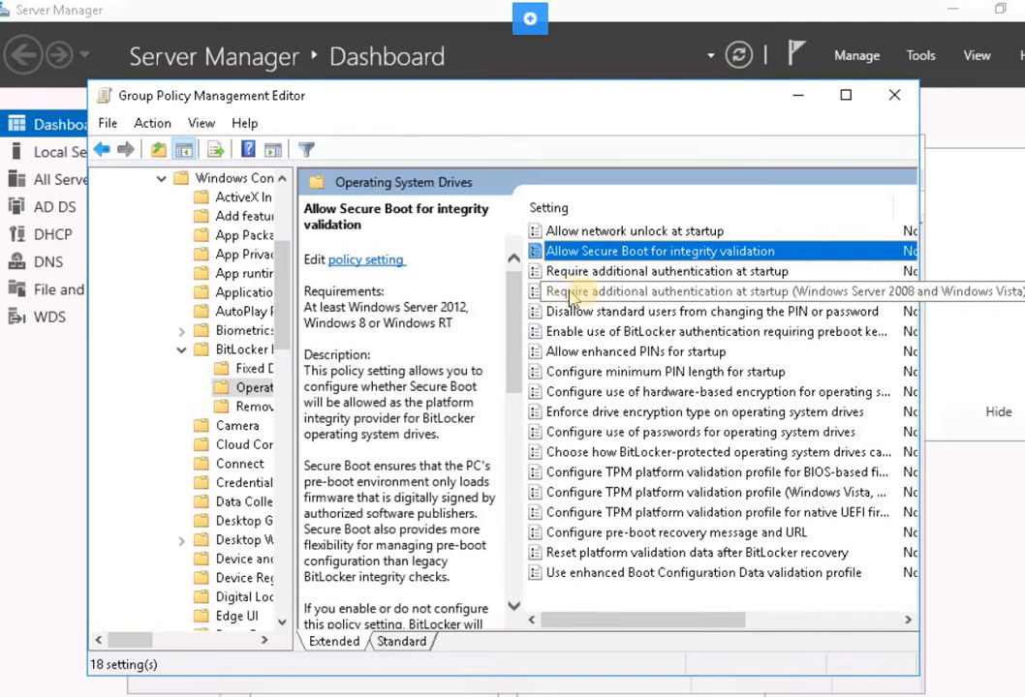
{"action": "left_click", "coordinate": [614, 273]}
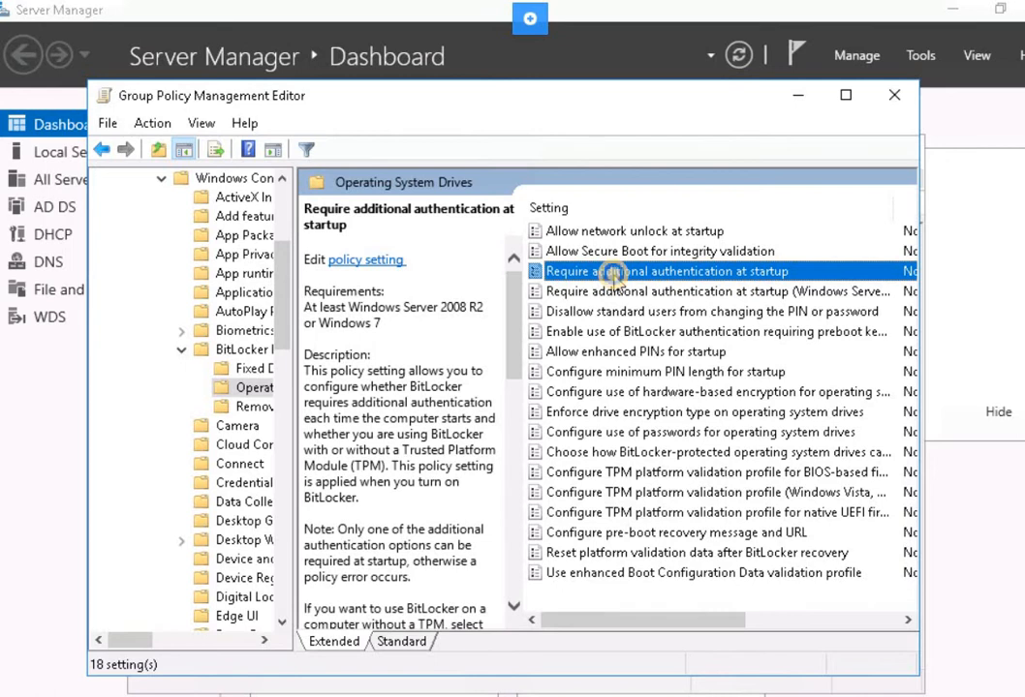
{"action": "right_click", "coordinate": [642, 280]}
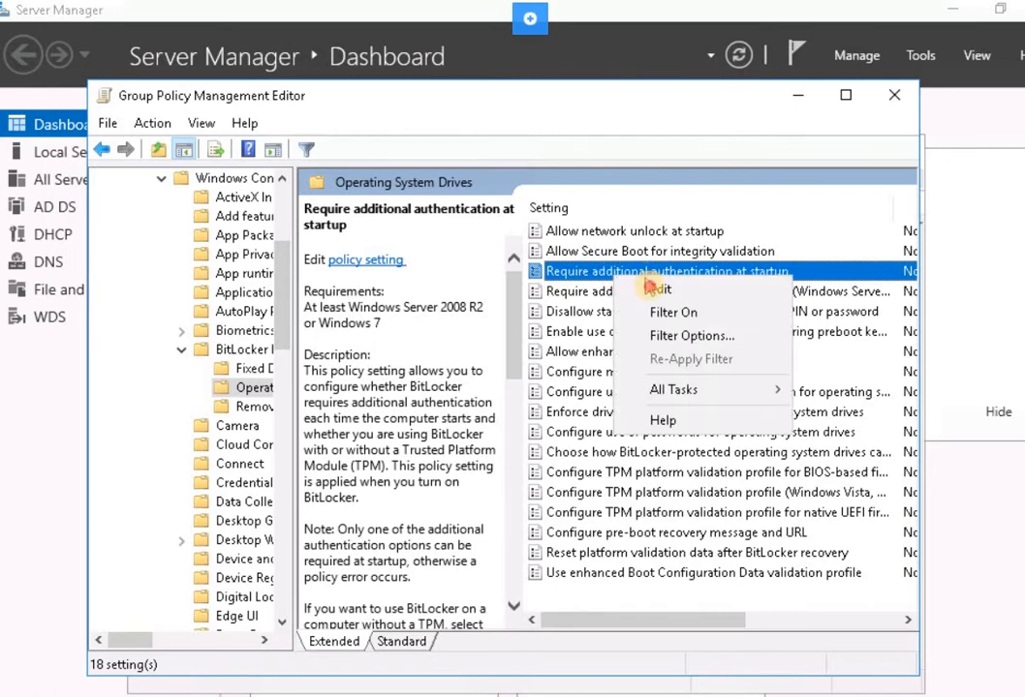
{"action": "left_click", "coordinate": [655, 294]}
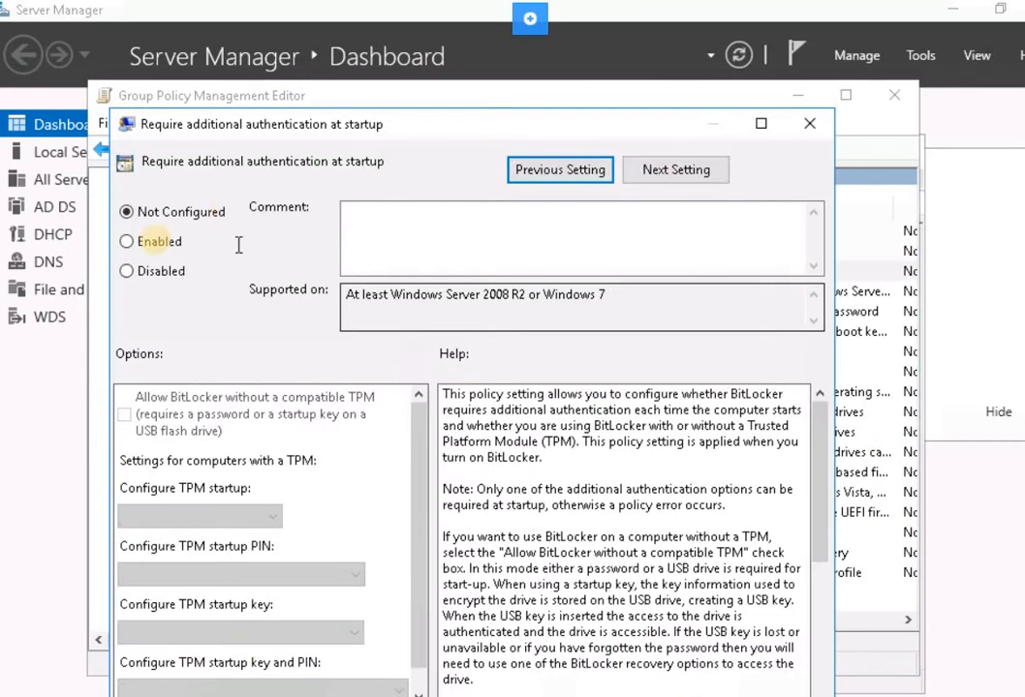
{"action": "left_click", "coordinate": [159, 242]}
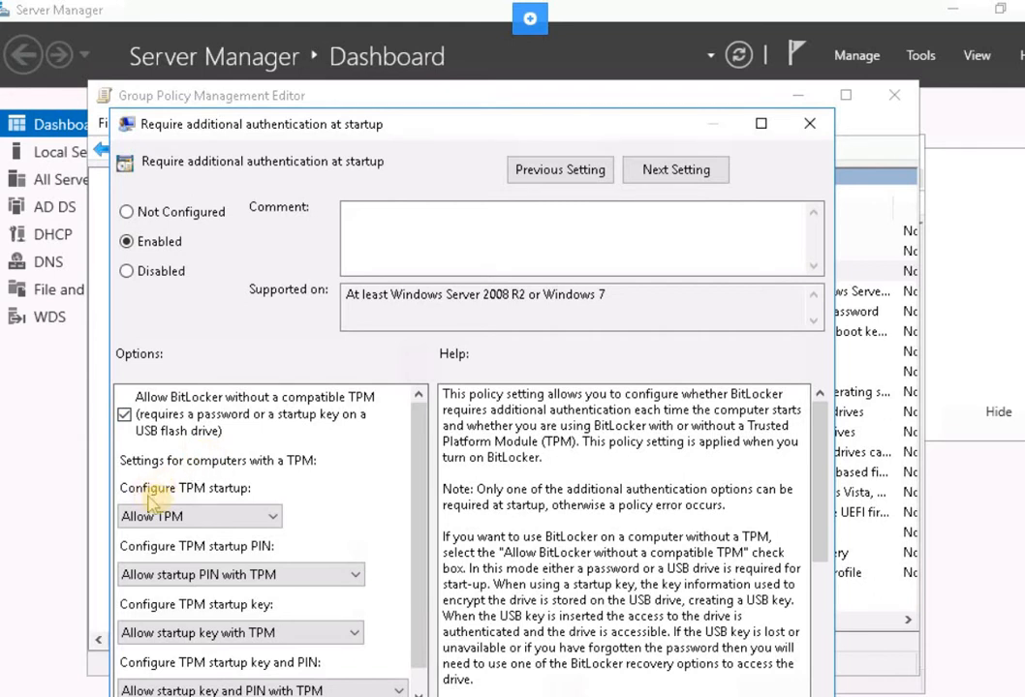
Set Configure TPM startup to Do not allow TPM, then apply and close the policy setting.
{"action": "left_click", "coordinate": [189, 526]}
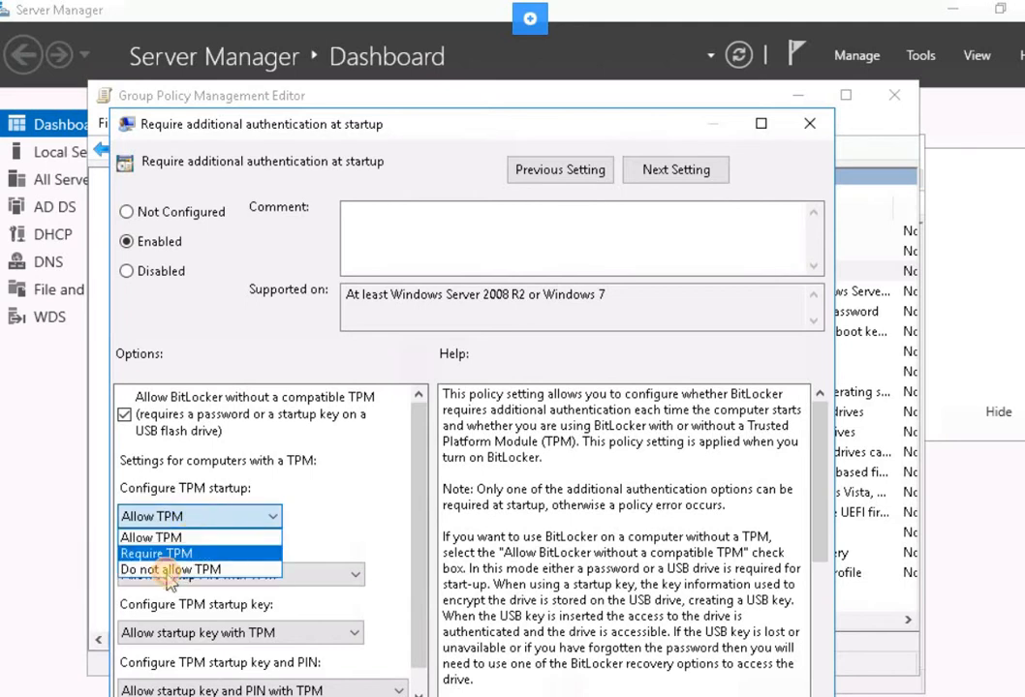
{"action": "left_click", "coordinate": [27, 557]}
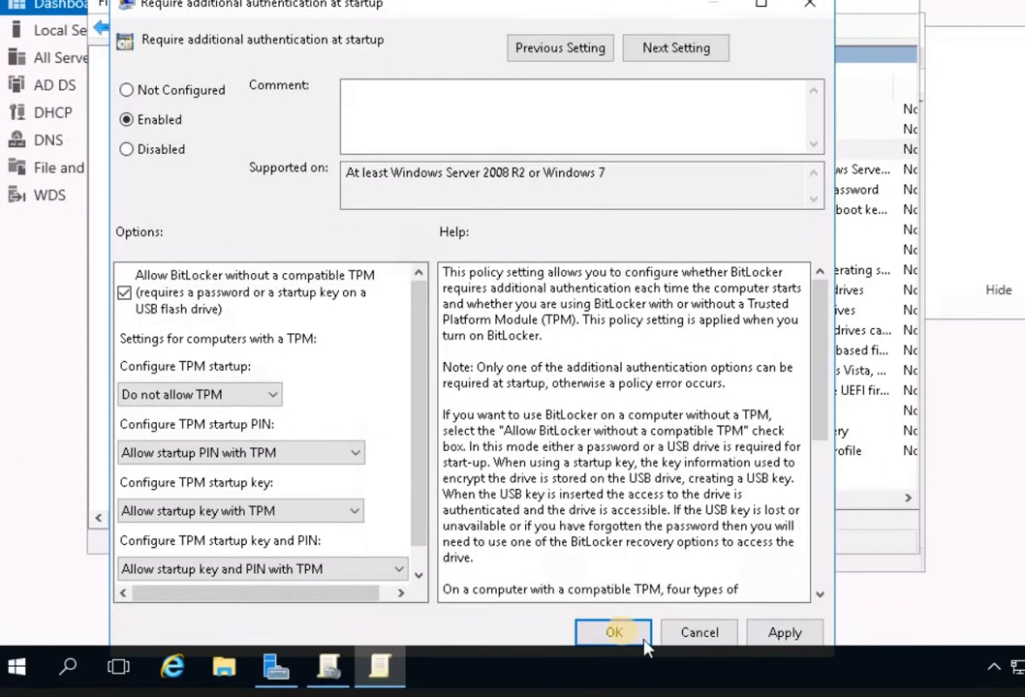
{"action": "scroll", "coordinate": [556, 525], "scroll_direction": "down", "scroll_amount": 2}
{"action": "left_click", "coordinate": [784, 632]}
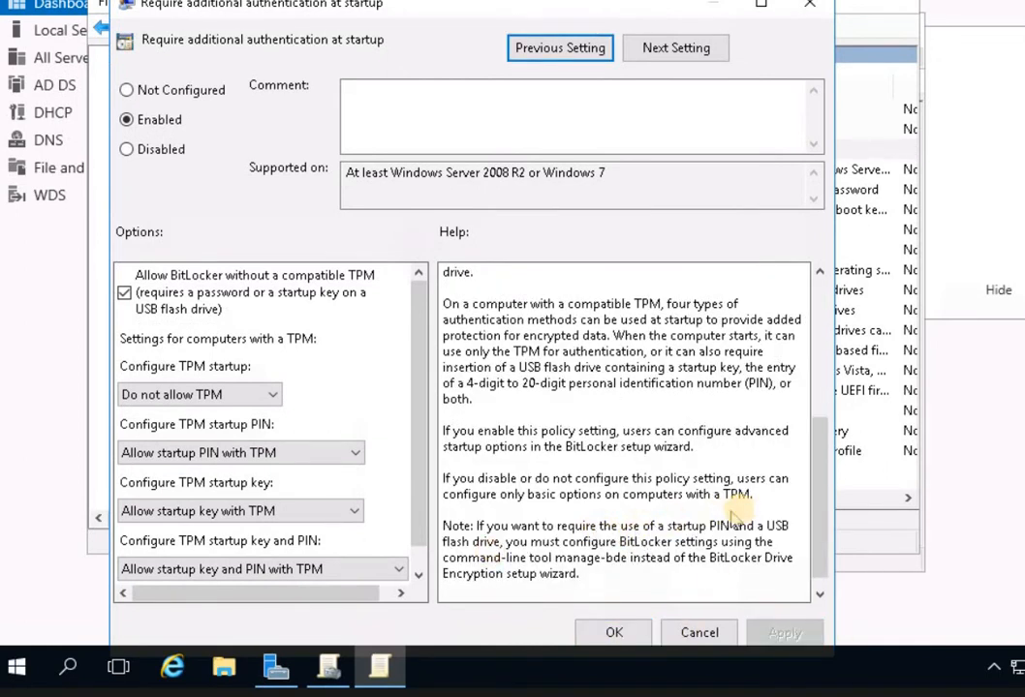
{"action": "left_click", "coordinate": [642, 632]}
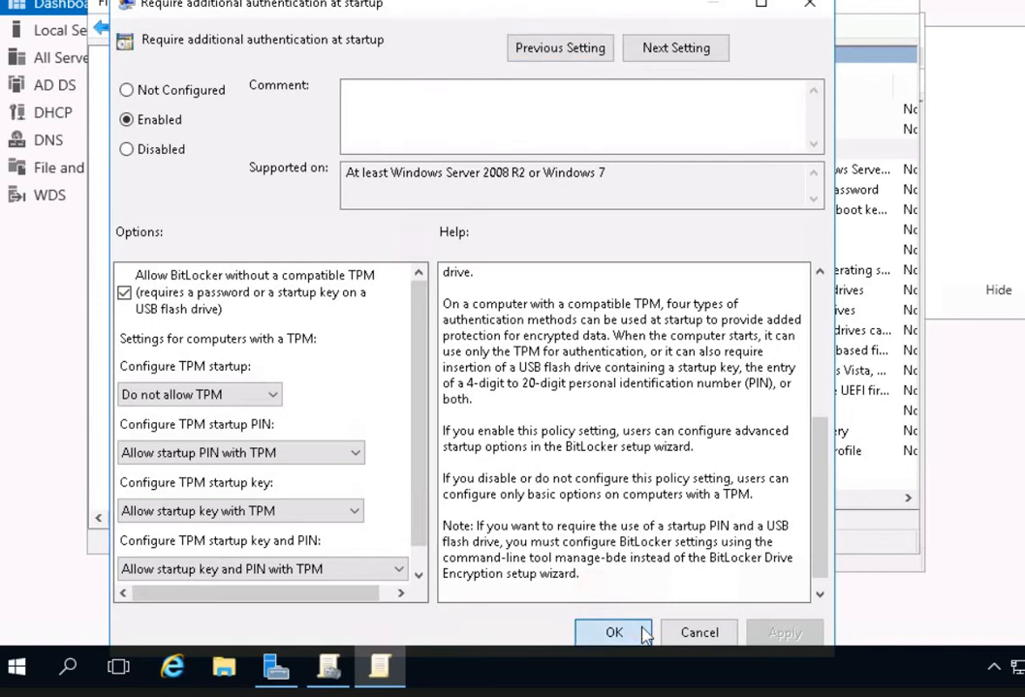
{"action": "key", "text": "Return"}
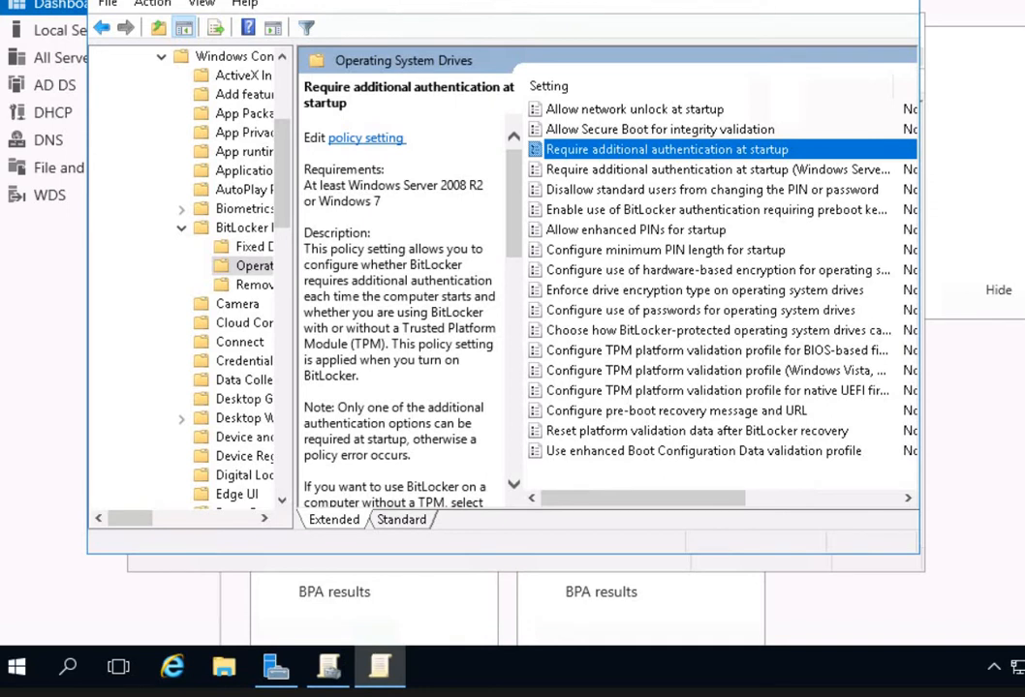
Check the state of the Require additional authentication at startup policy and close the Group Policy Management Editor.
{"action": "left_click_drag", "start_coordinate": [718, 499], "coordinate": [804, 498]}
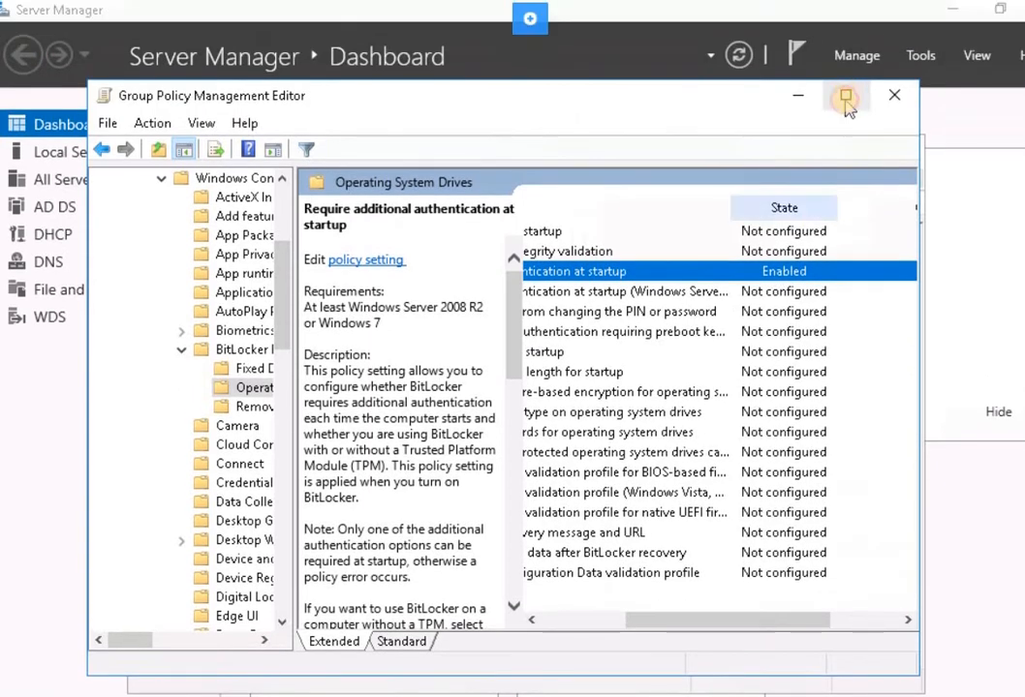
{"action": "left_click", "coordinate": [845, 101]}
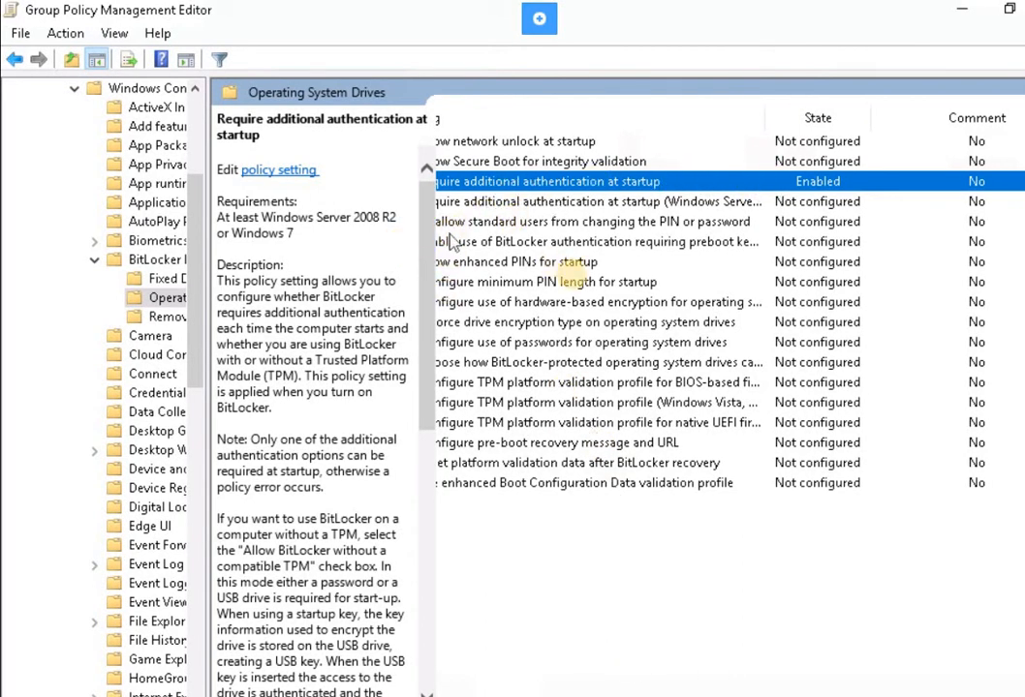
{"action": "left_click", "coordinate": [1009, 9]}
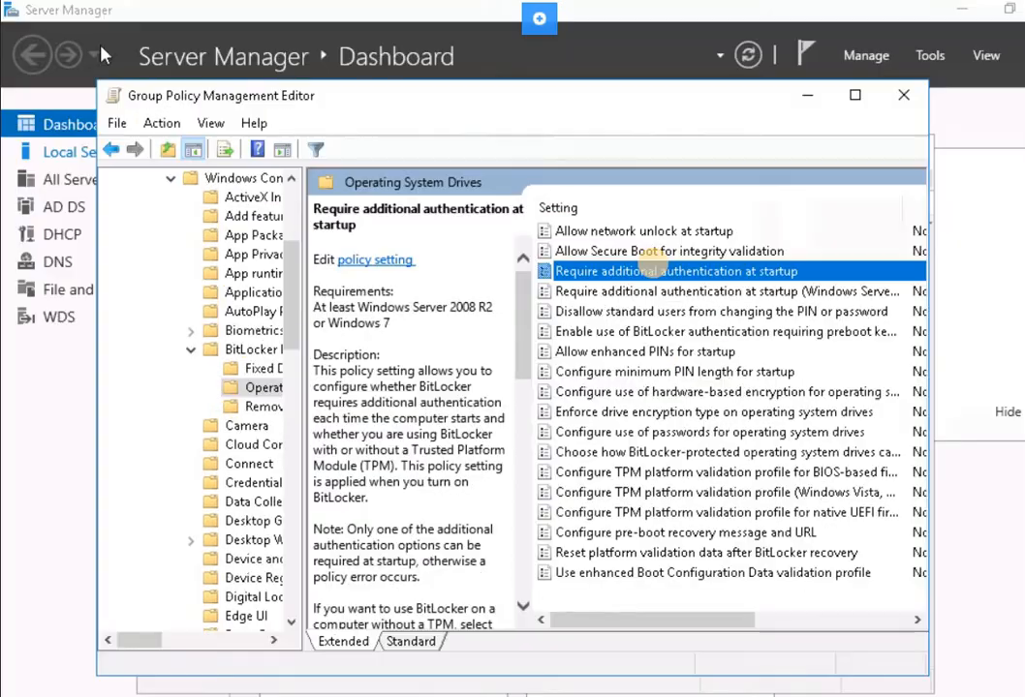
{"action": "left_click", "coordinate": [903, 94]}
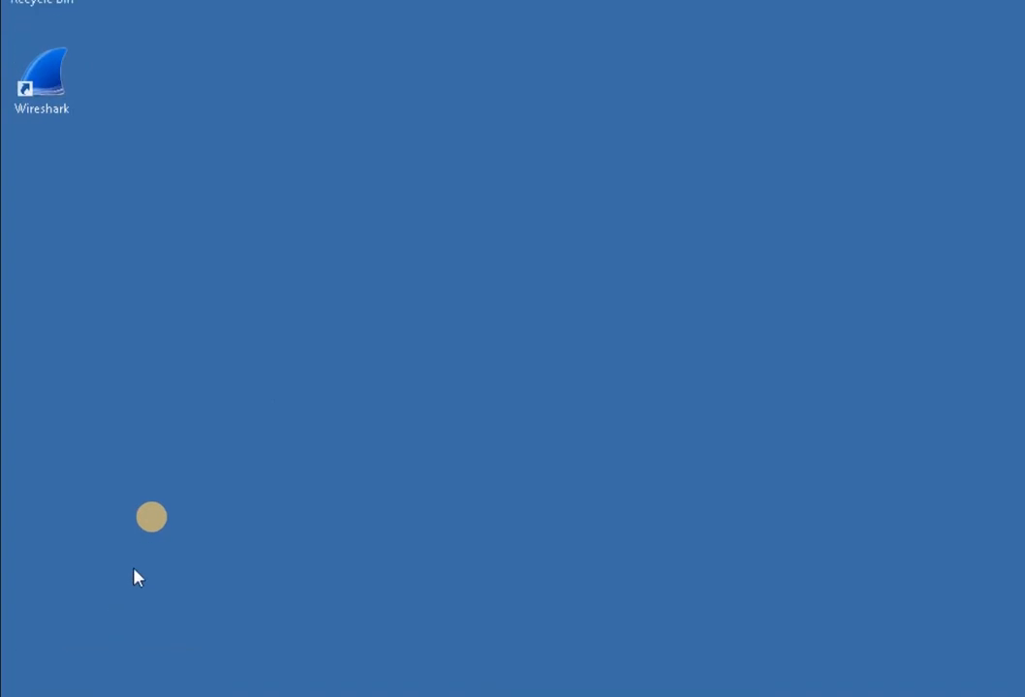
On the desktop computer, open Computer Management for This PC and display Disk Management.
{"action": "left_click", "coordinate": [152, 673]}
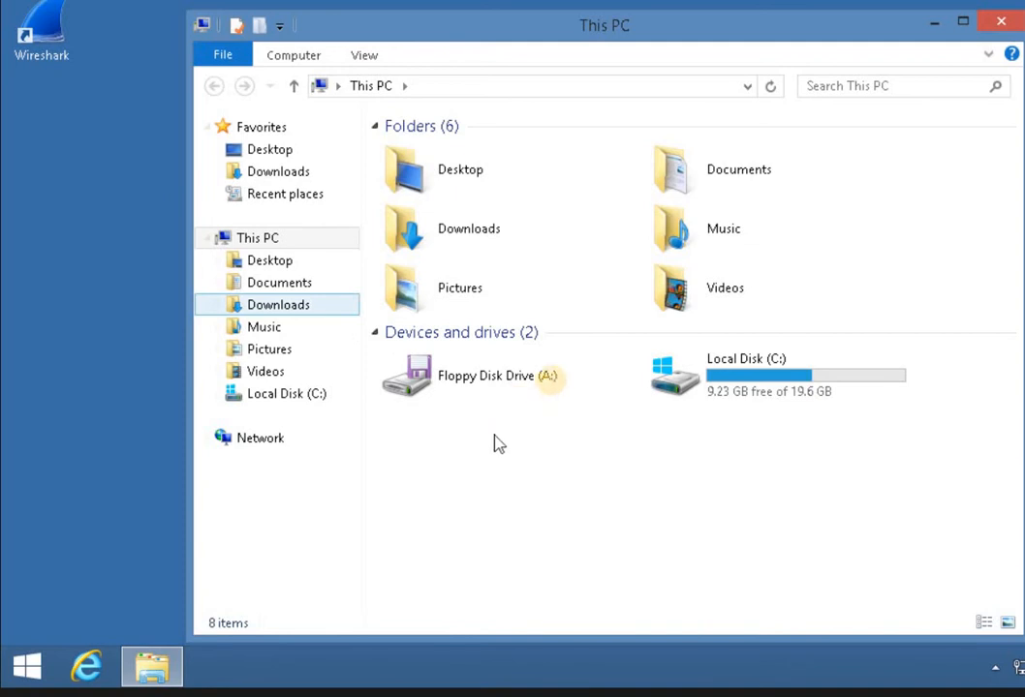
{"action": "left_click", "coordinate": [578, 392]}
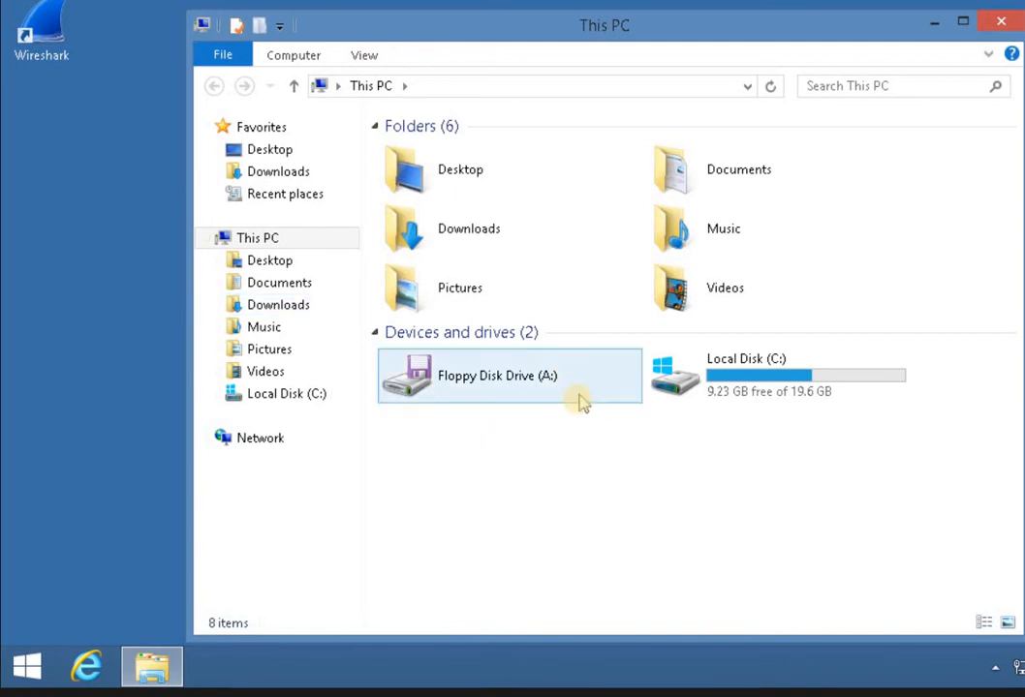
{"action": "left_click", "coordinate": [250, 238]}
{"action": "right_click", "coordinate": [250, 237]}
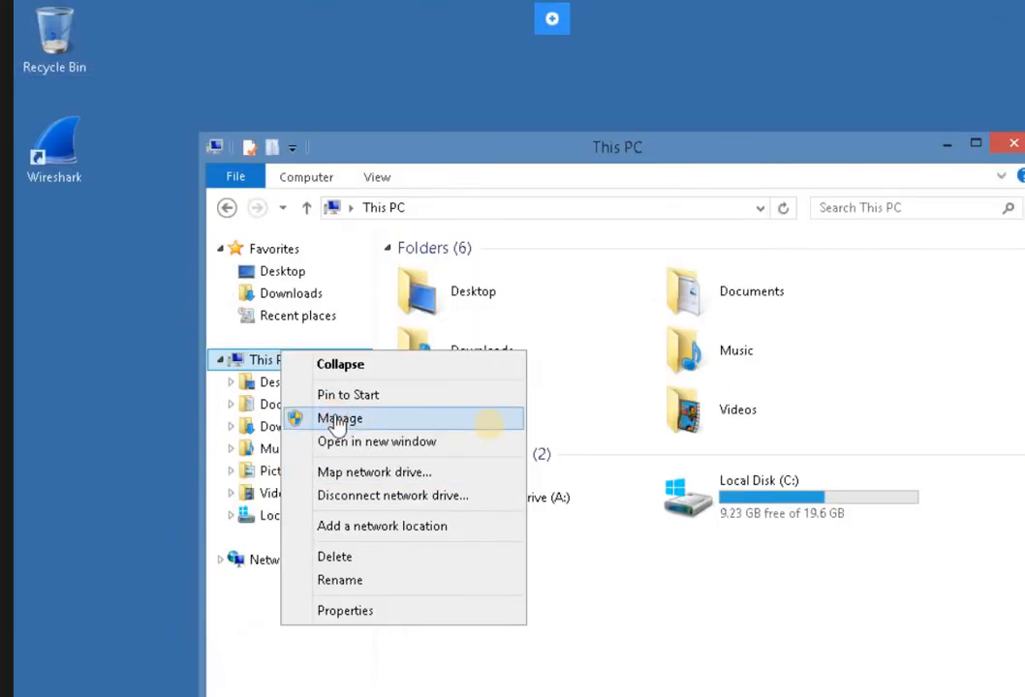
{"action": "left_click", "coordinate": [308, 421]}
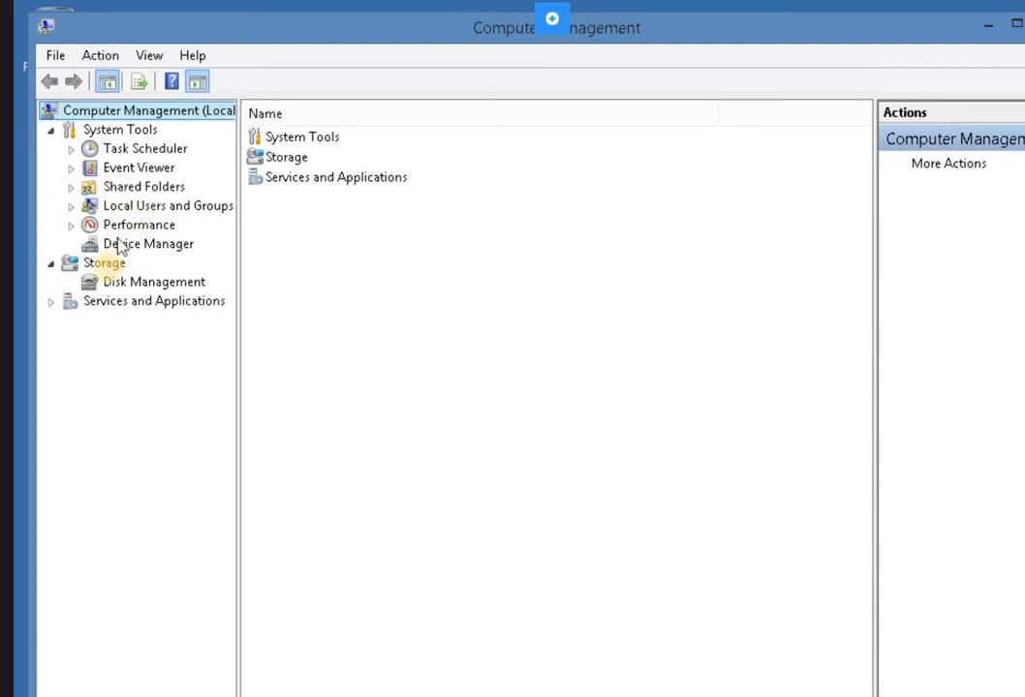
{"action": "left_click", "coordinate": [104, 283]}
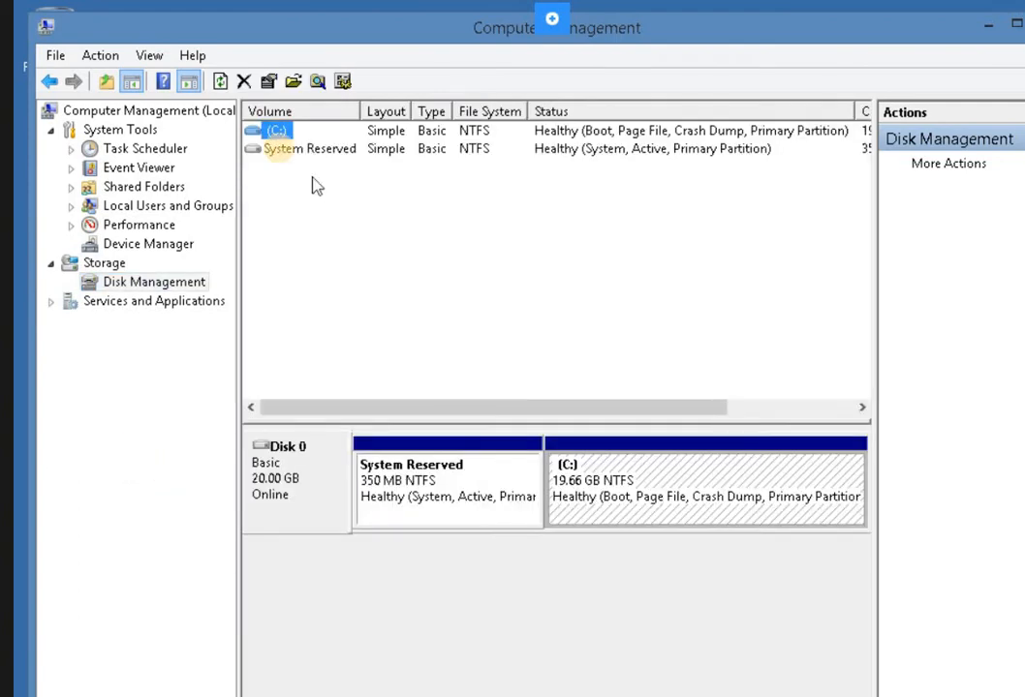
Shrink the C: volume on Disk 0 to free about 4.34 GB of unallocated space.
{"action": "right_click", "coordinate": [586, 498]}
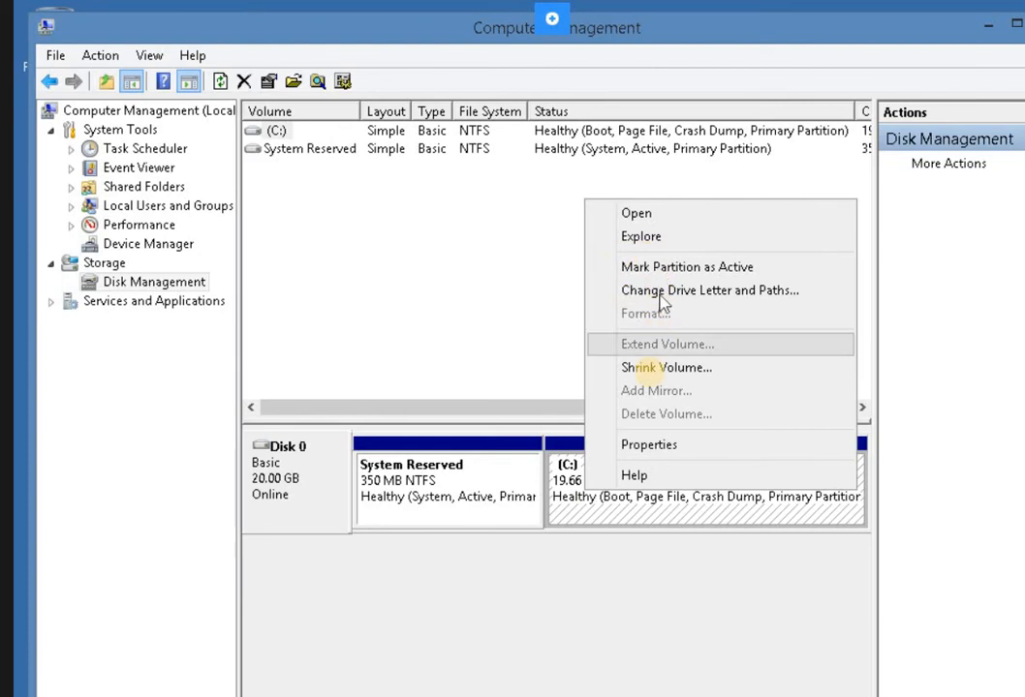
{"action": "left_click", "coordinate": [654, 380]}
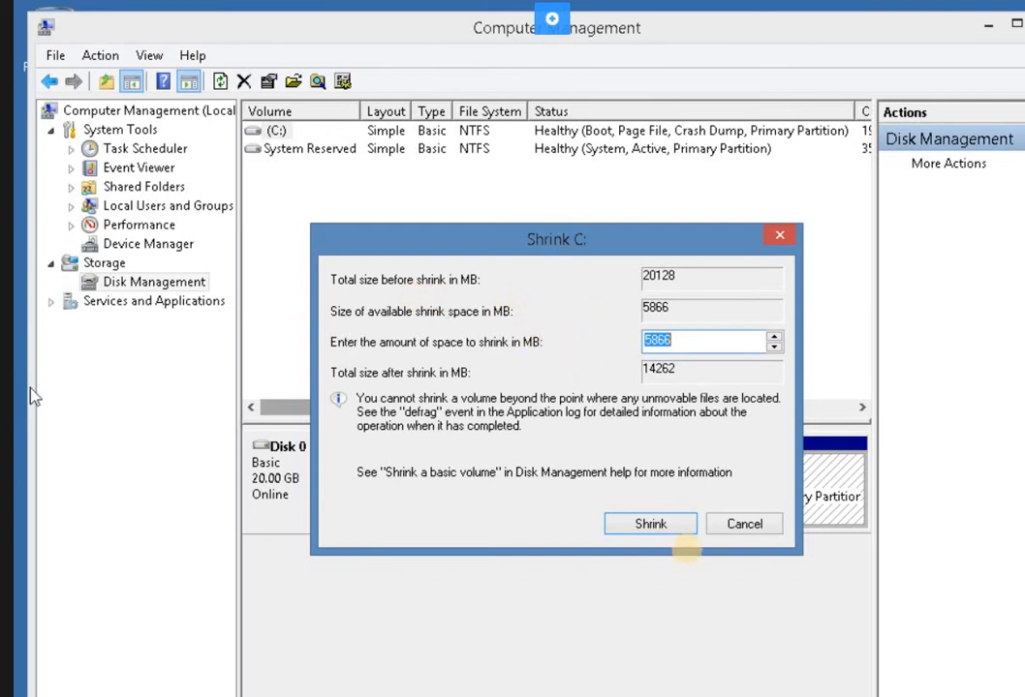
{"action": "key", "text": "Return"}
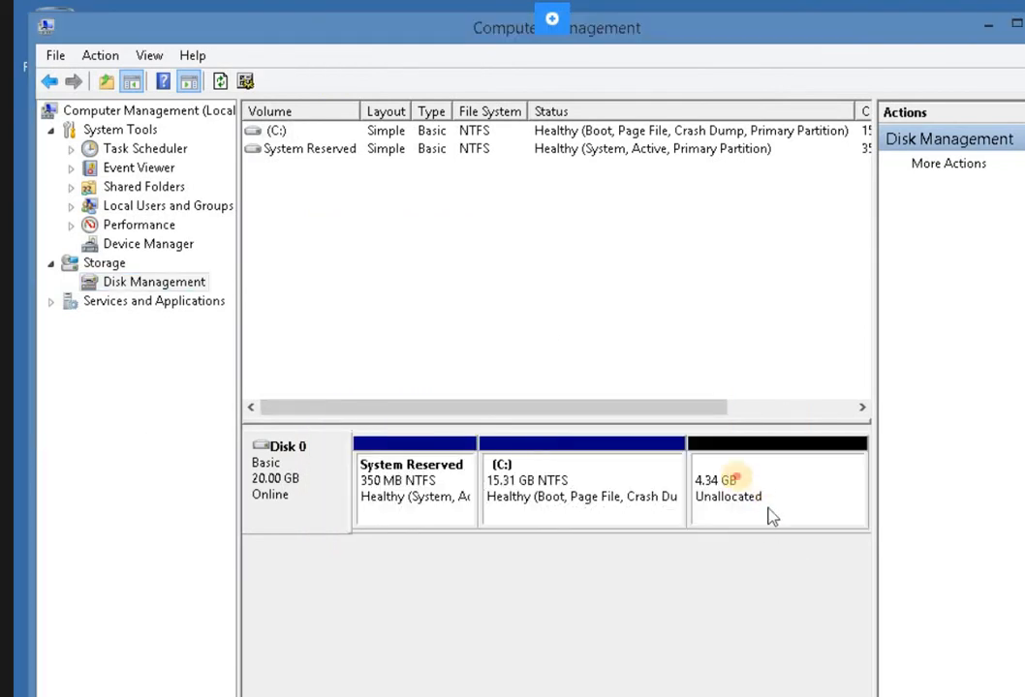
Create a 4445 MB NTFS simple volume with drive letter D: in Disk 0's unallocated space, and dismiss the prompt to format it.
{"action": "left_click", "coordinate": [724, 511]}
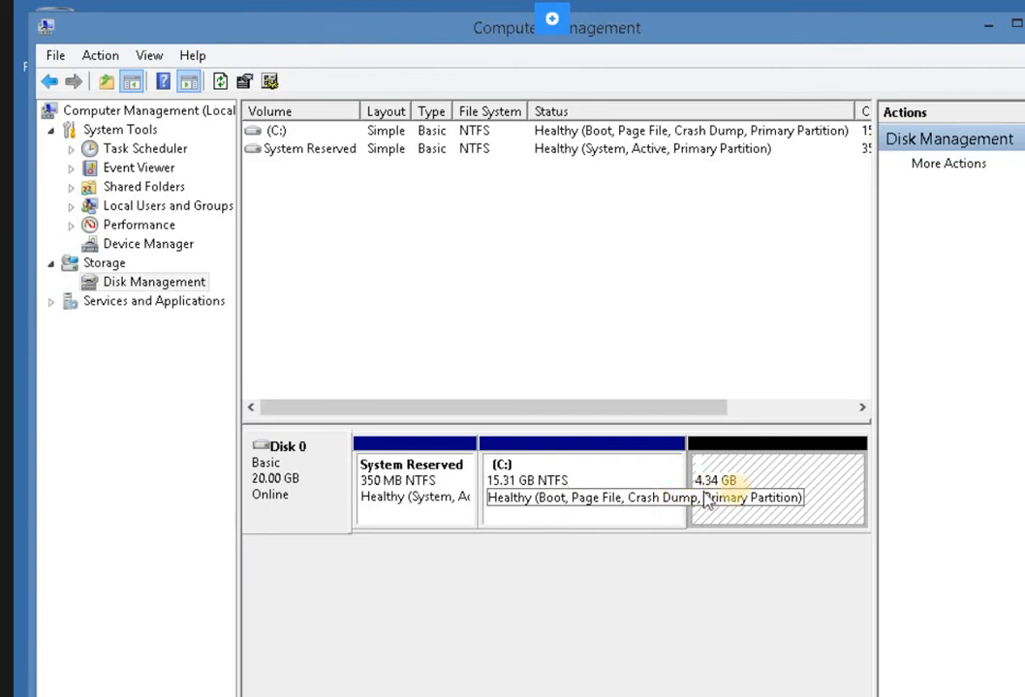
{"action": "right_click", "coordinate": [764, 484]}
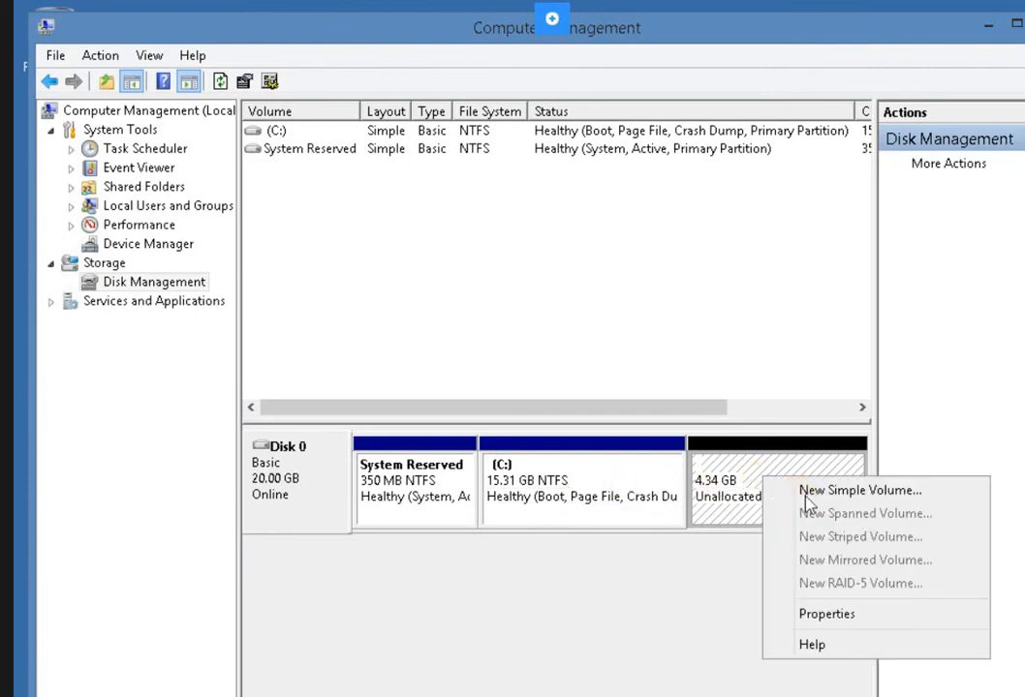
{"action": "left_click", "coordinate": [52, 473]}
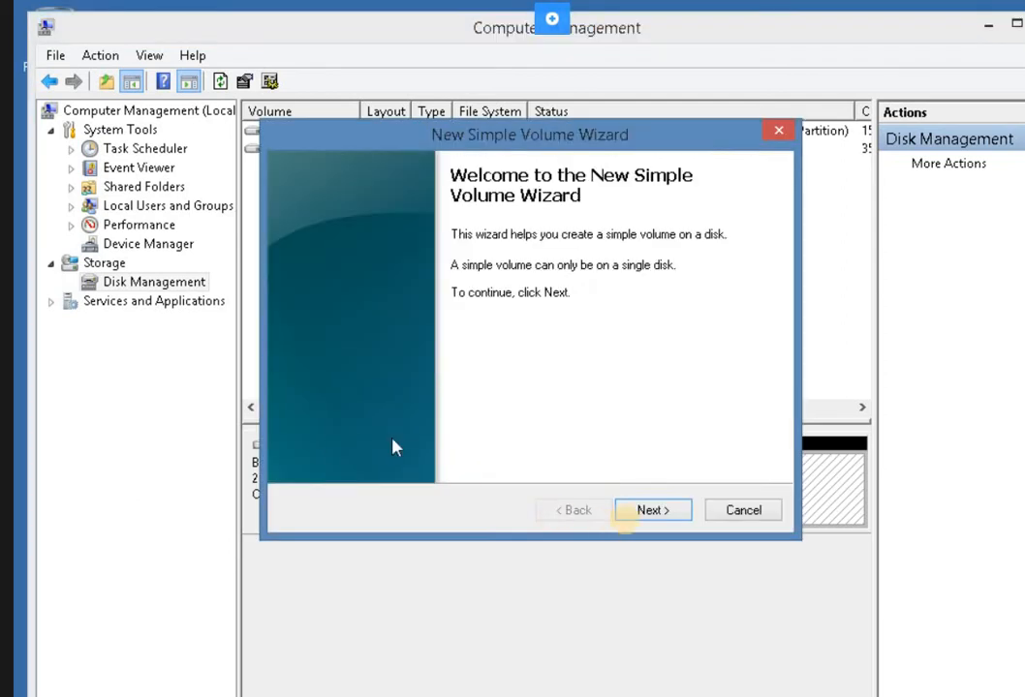
{"action": "left_click", "coordinate": [646, 514]}
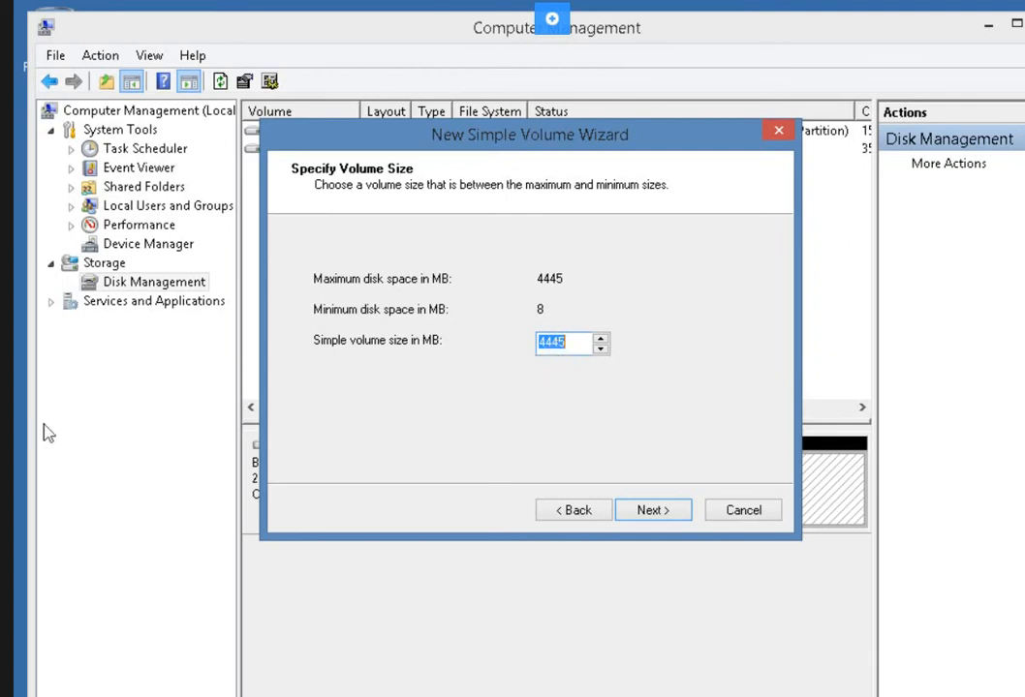
{"action": "left_click", "coordinate": [654, 511]}
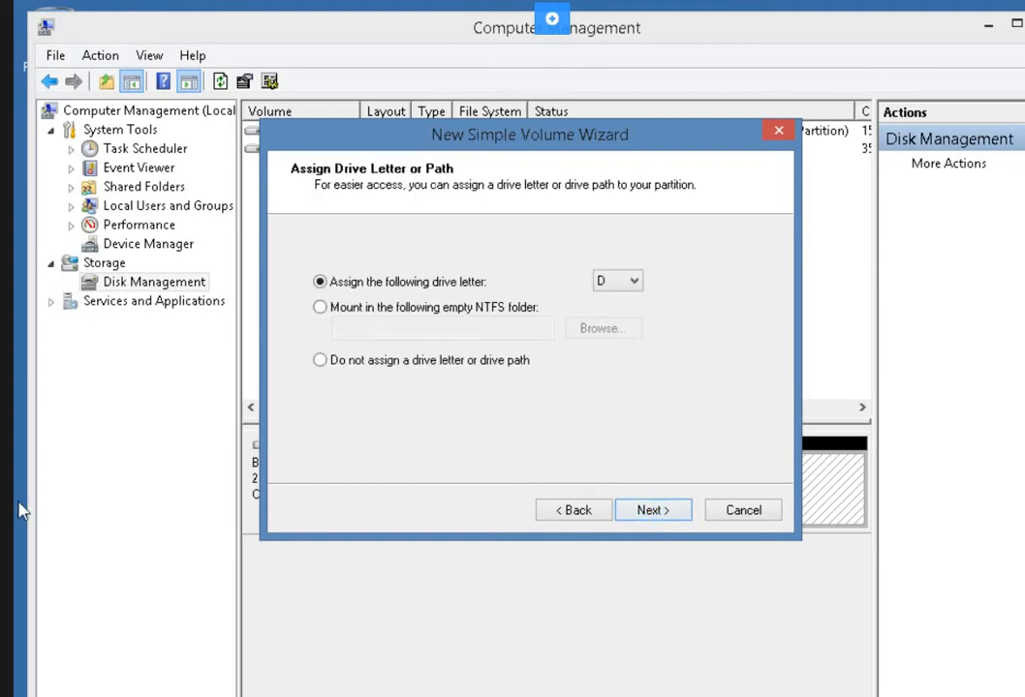
{"action": "left_click", "coordinate": [635, 519]}
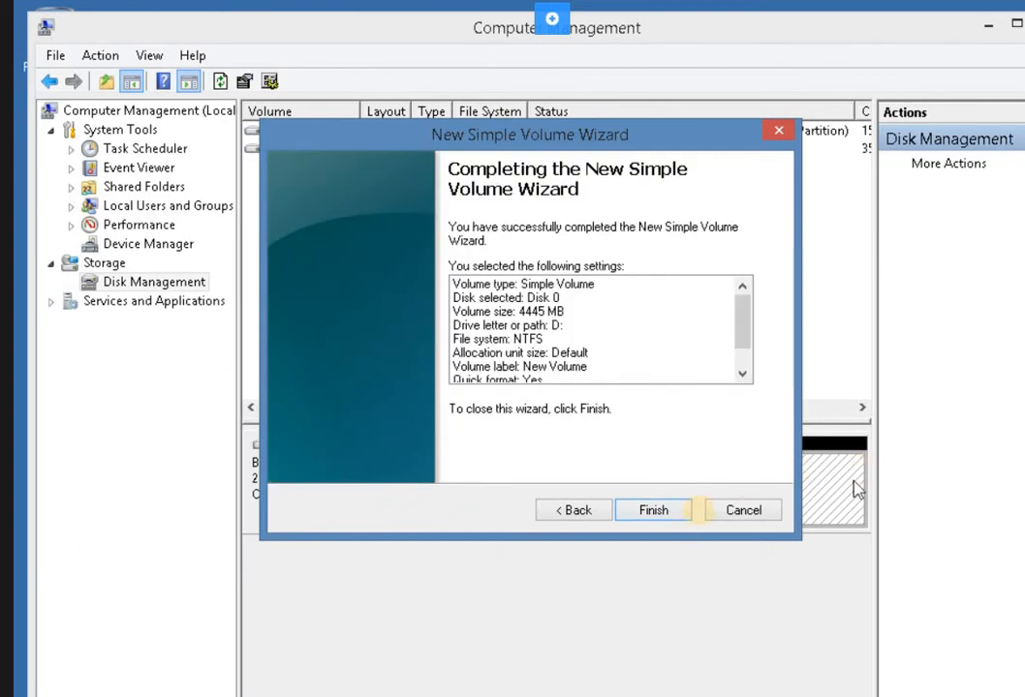
{"action": "left_click", "coordinate": [674, 520]}
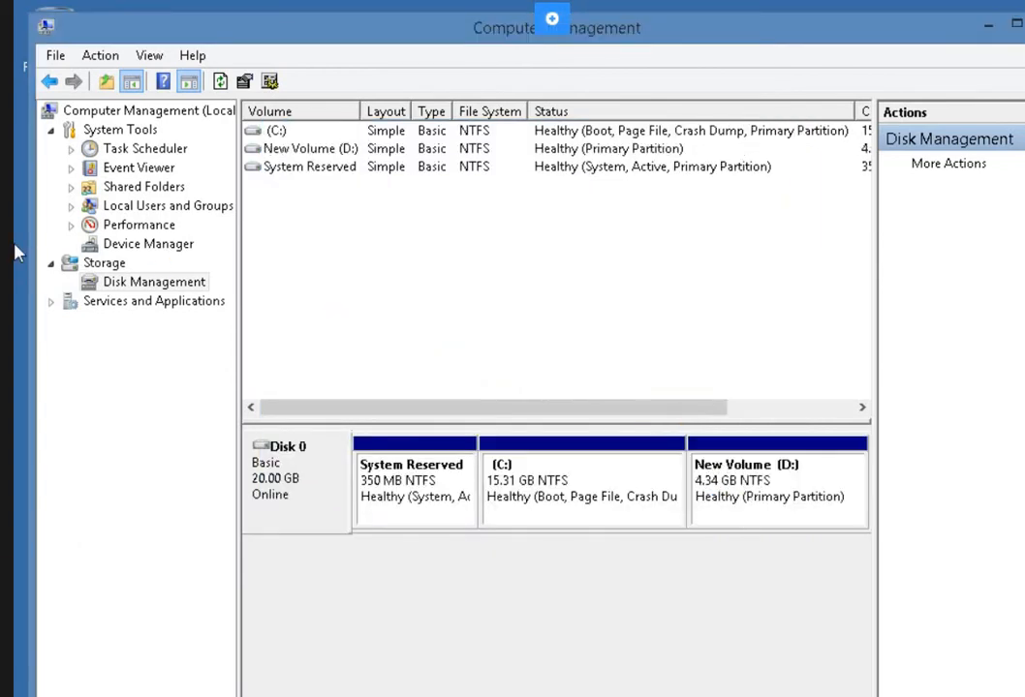
{"action": "left_click", "coordinate": [799, 494]}
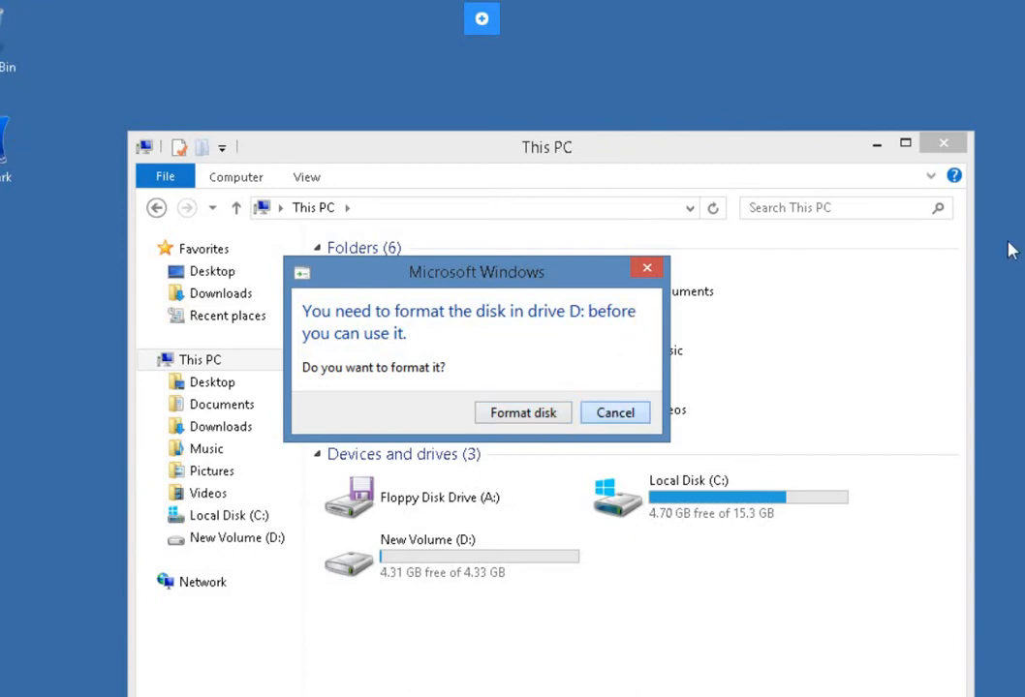
{"action": "key", "text": "Escape"}
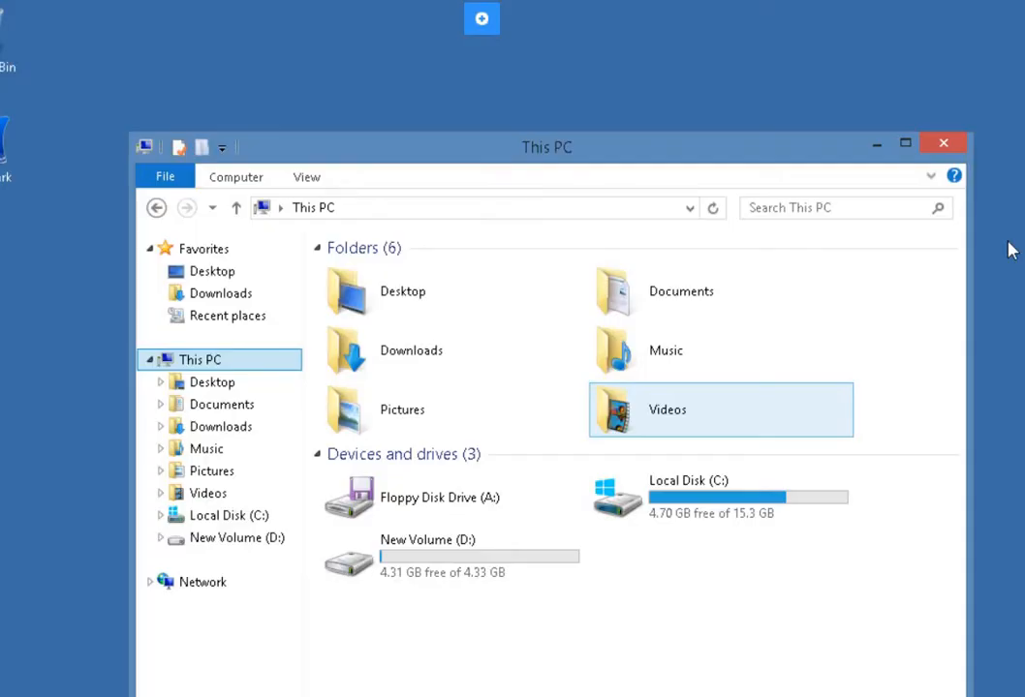
Search for cmd and run Command Prompt as administrator.
{"action": "left_click", "coordinate": [84, 381]}
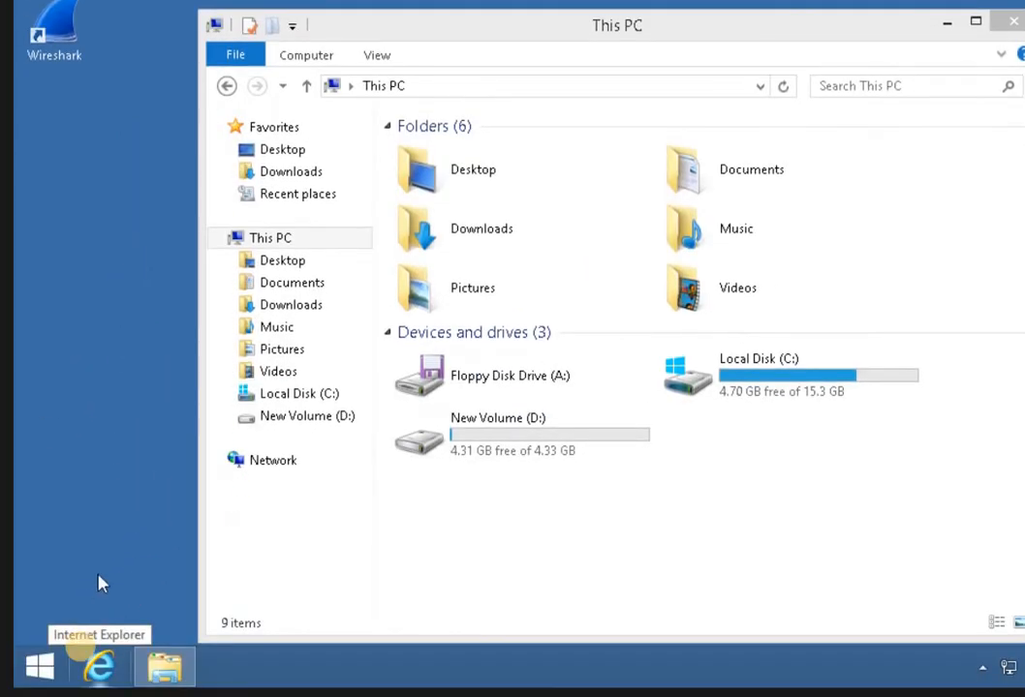
{"action": "left_click", "coordinate": [47, 666]}
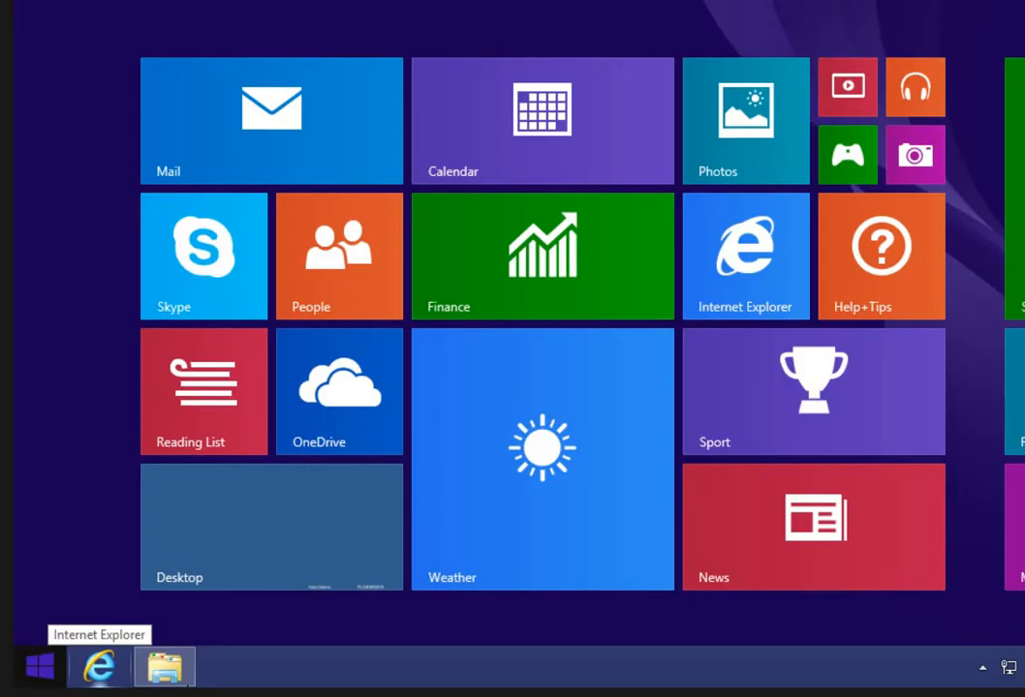
{"action": "left_click", "coordinate": [800, 667]}
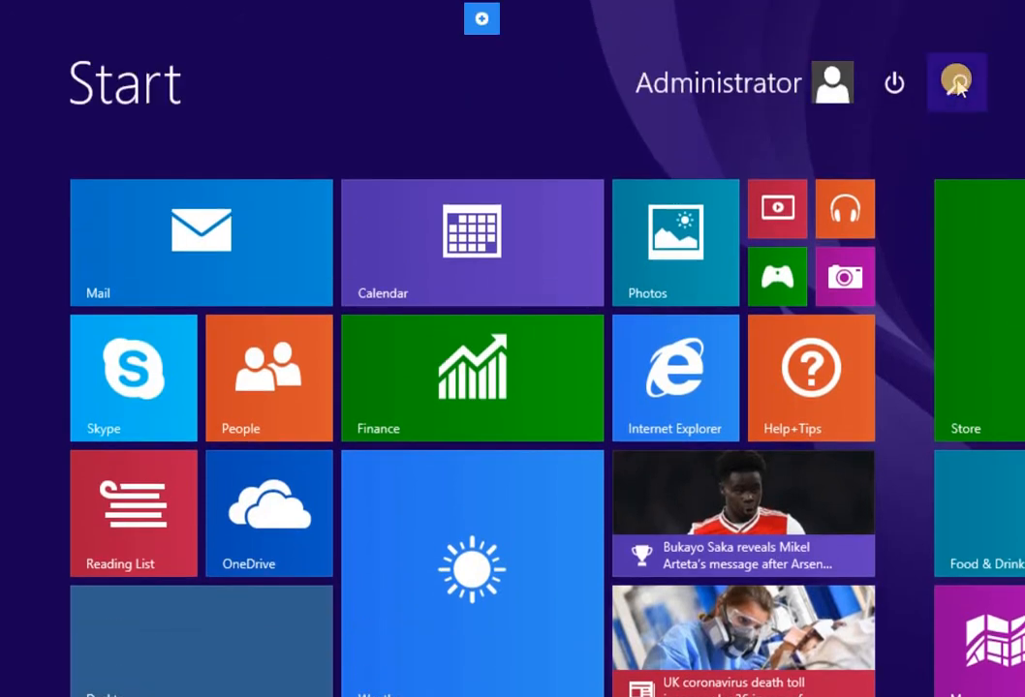
{"action": "left_click", "coordinate": [955, 81]}
{"action": "type", "text": "cmd"}
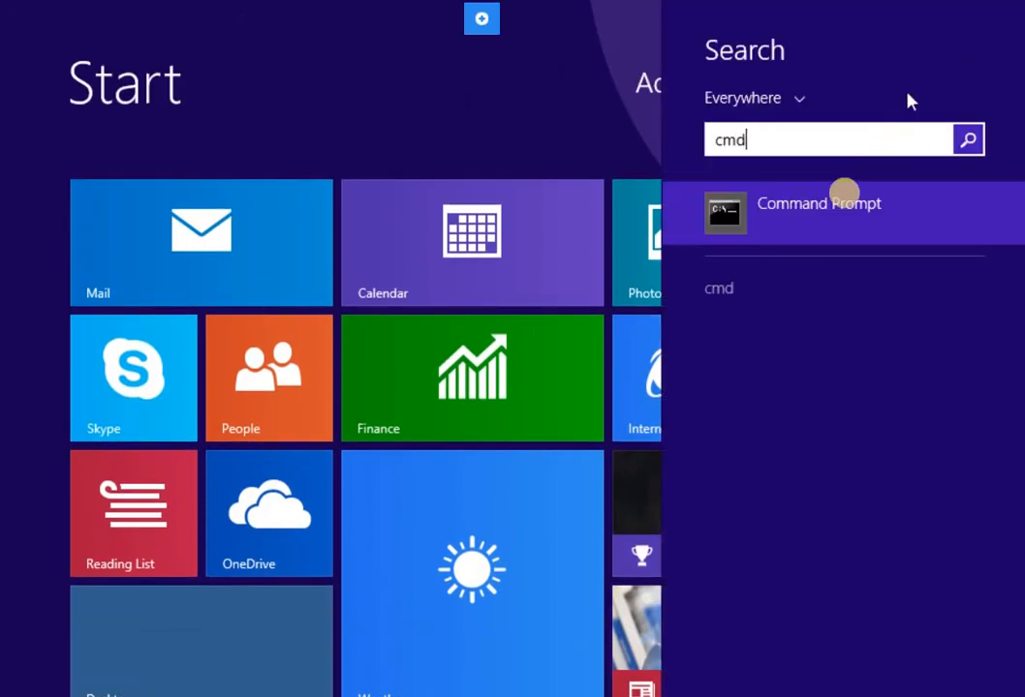
{"action": "right_click", "coordinate": [843, 205]}
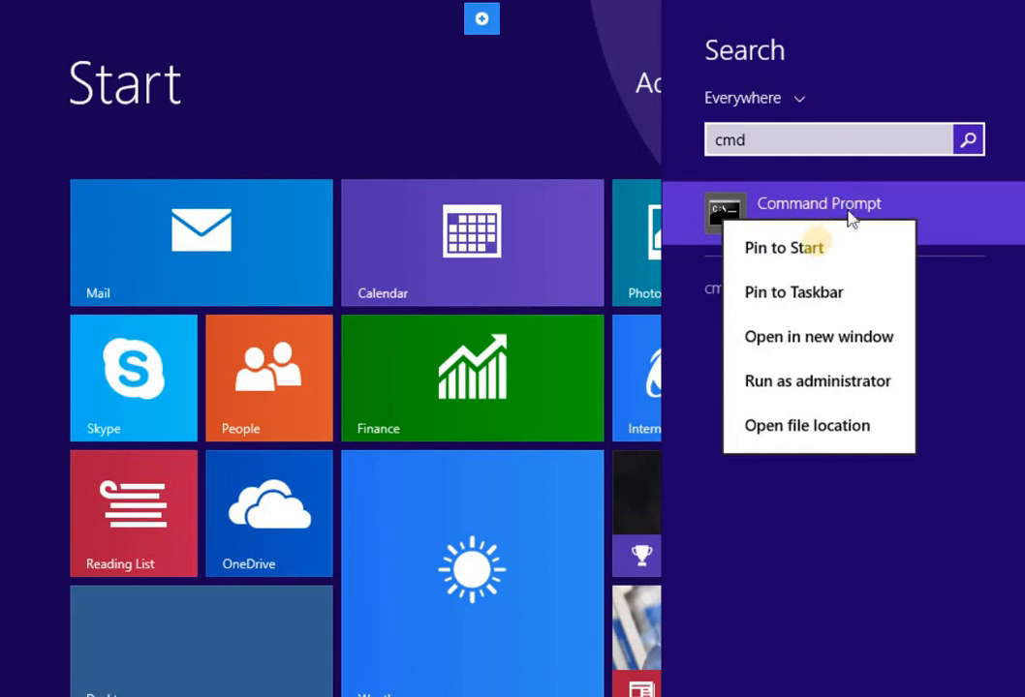
{"action": "left_click", "coordinate": [819, 249]}
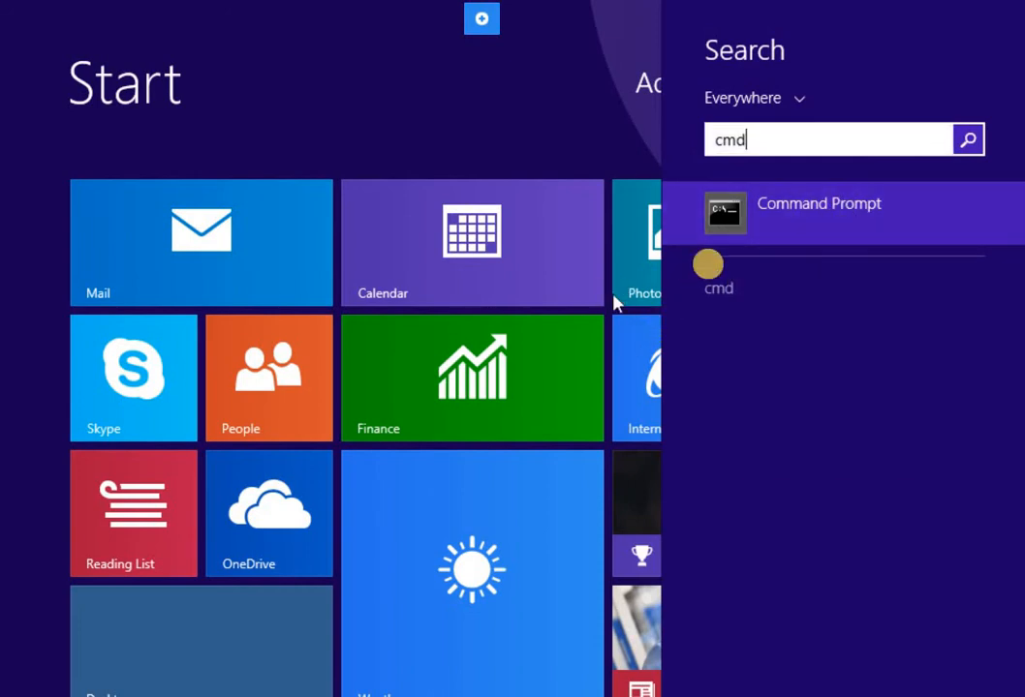
{"action": "right_click", "coordinate": [804, 212]}
{"action": "left_click", "coordinate": [803, 384]}
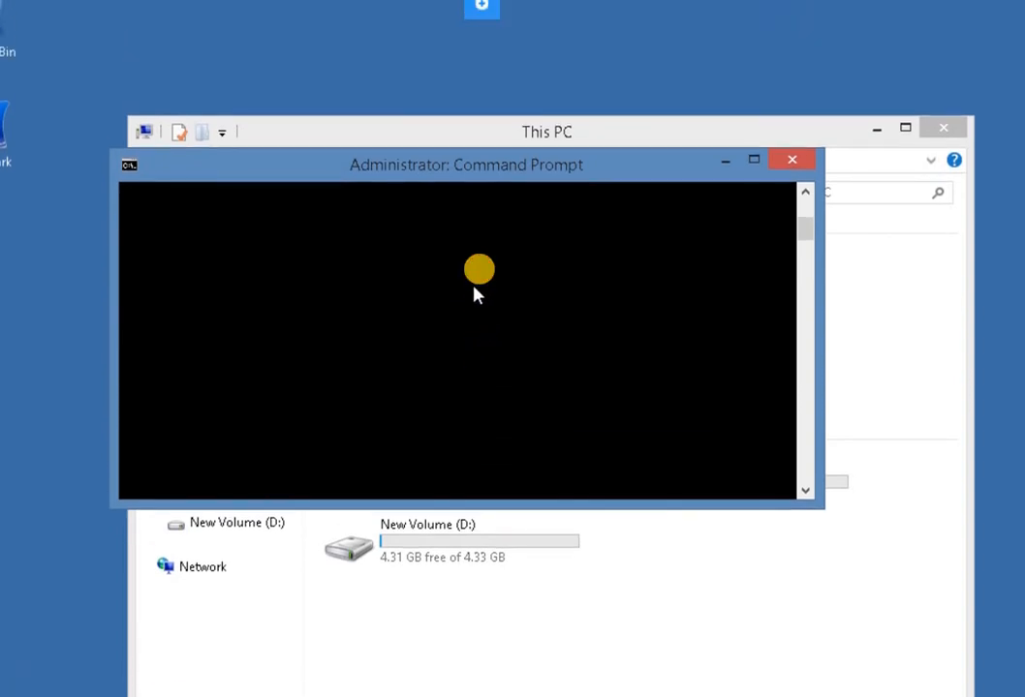
Force a Group Policy refresh by running gpupdate /force in the elevated Command Prompt.
{"action": "key", "text": "Return"}
{"action": "key", "text": "Return"}
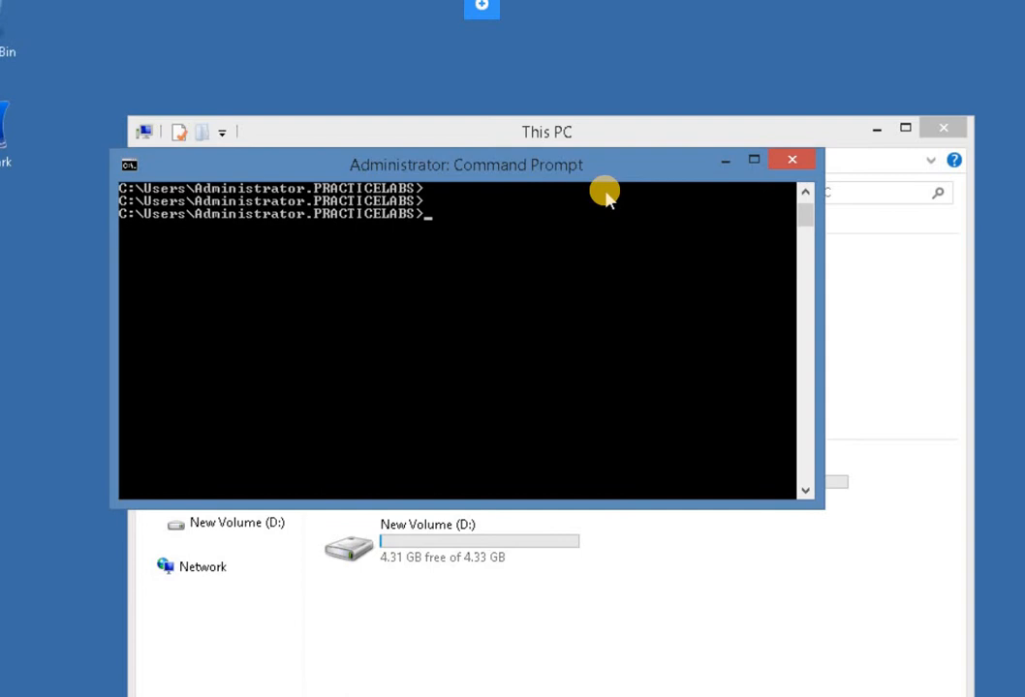
{"action": "type", "text": "gpupdate /for"}
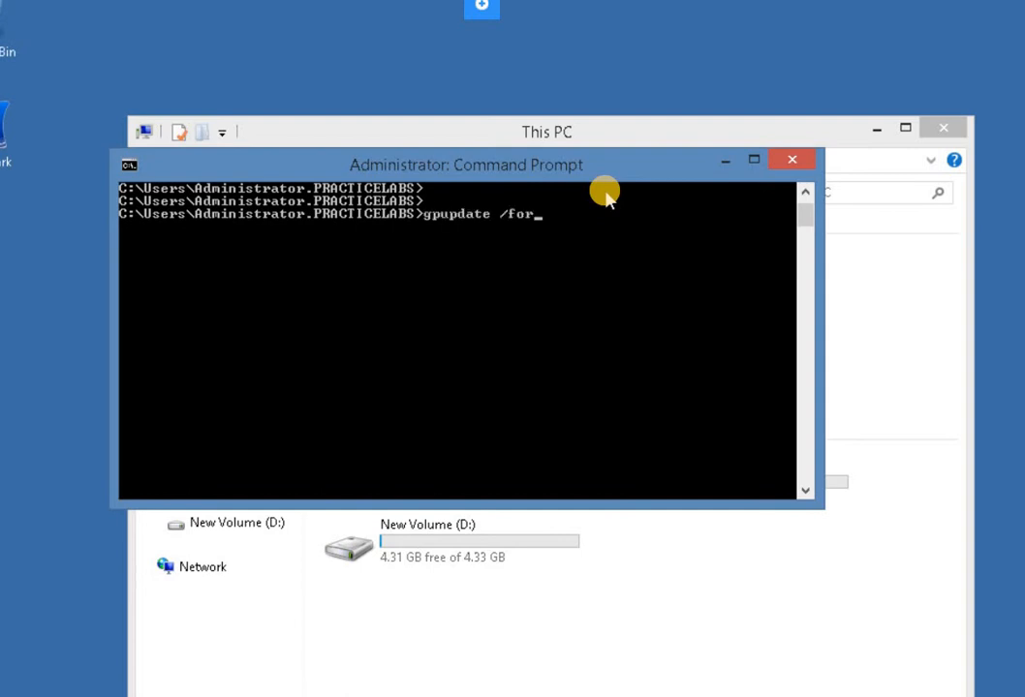
{"action": "type", "text": "ce"}
{"action": "key", "text": "Return"}
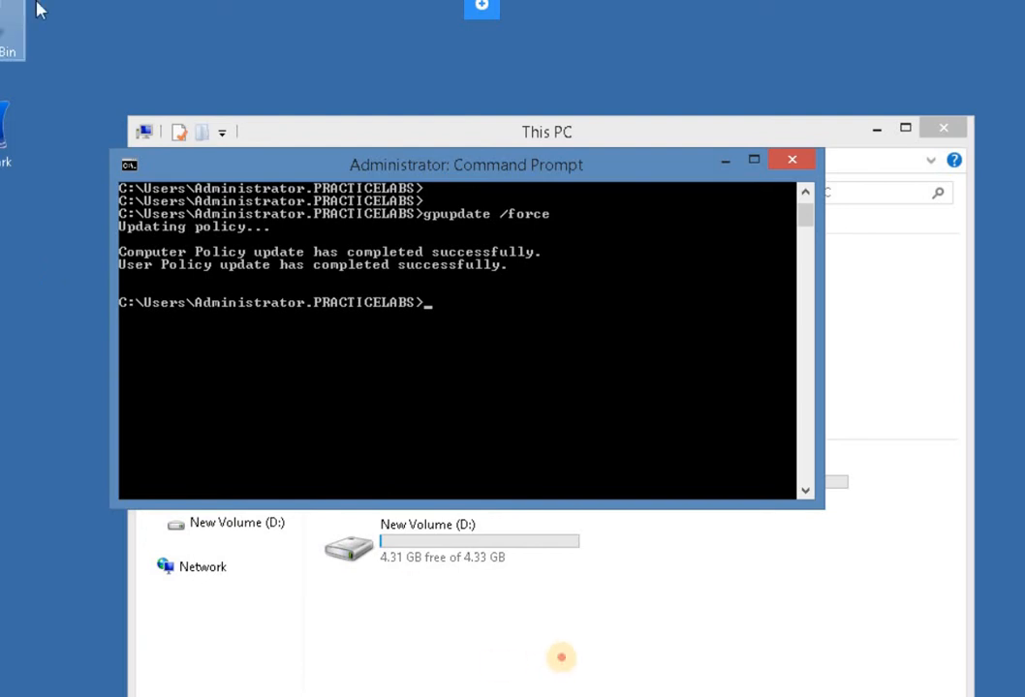
Turn on BitLocker for New Volume (D:), choose password unlocking, and enter and confirm the drive password.
{"action": "left_click", "coordinate": [458, 564]}
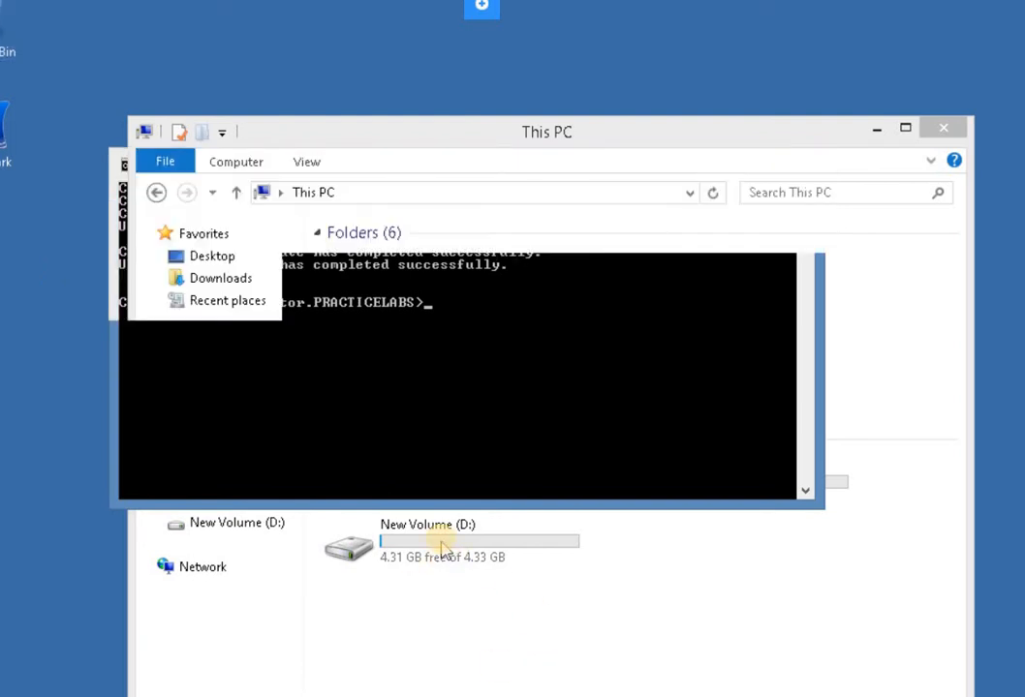
{"action": "right_click", "coordinate": [444, 549]}
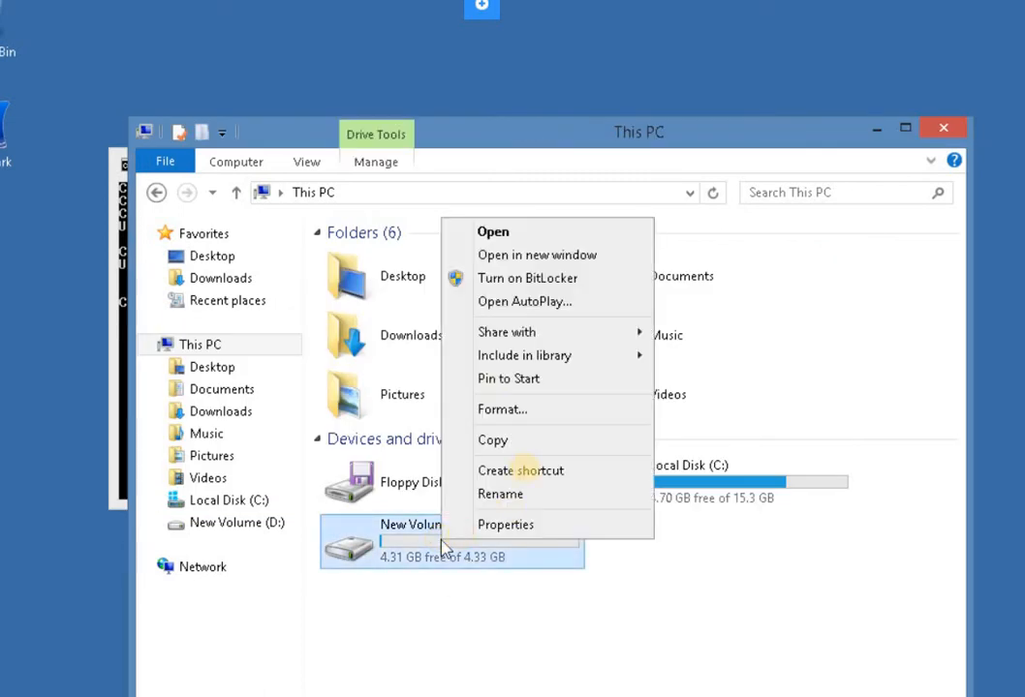
{"action": "right_click", "coordinate": [489, 536]}
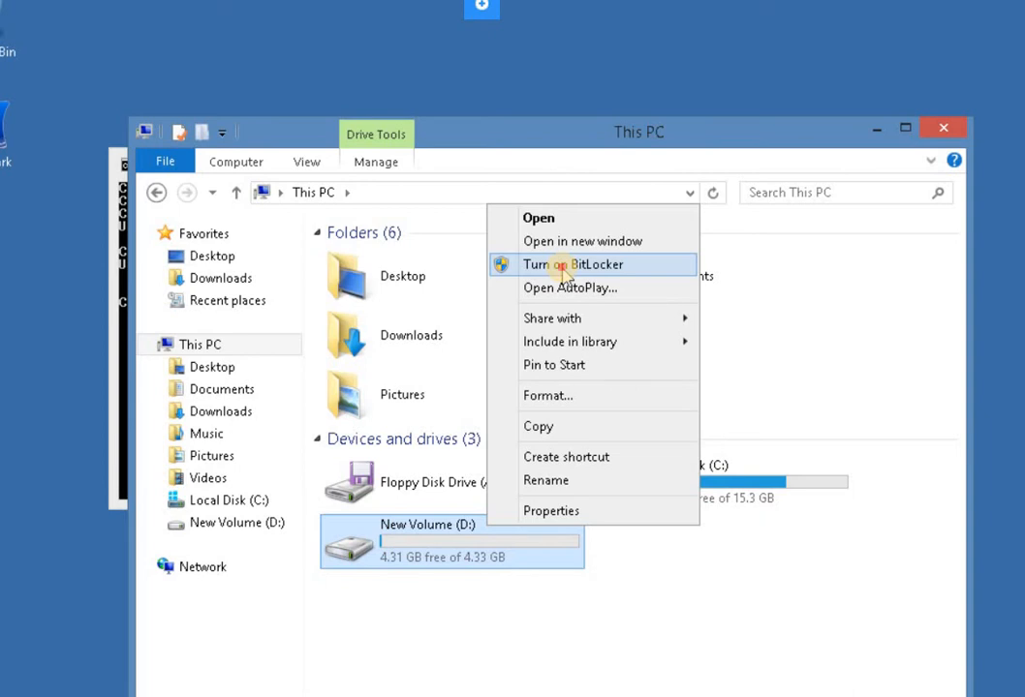
{"action": "left_click", "coordinate": [571, 275]}
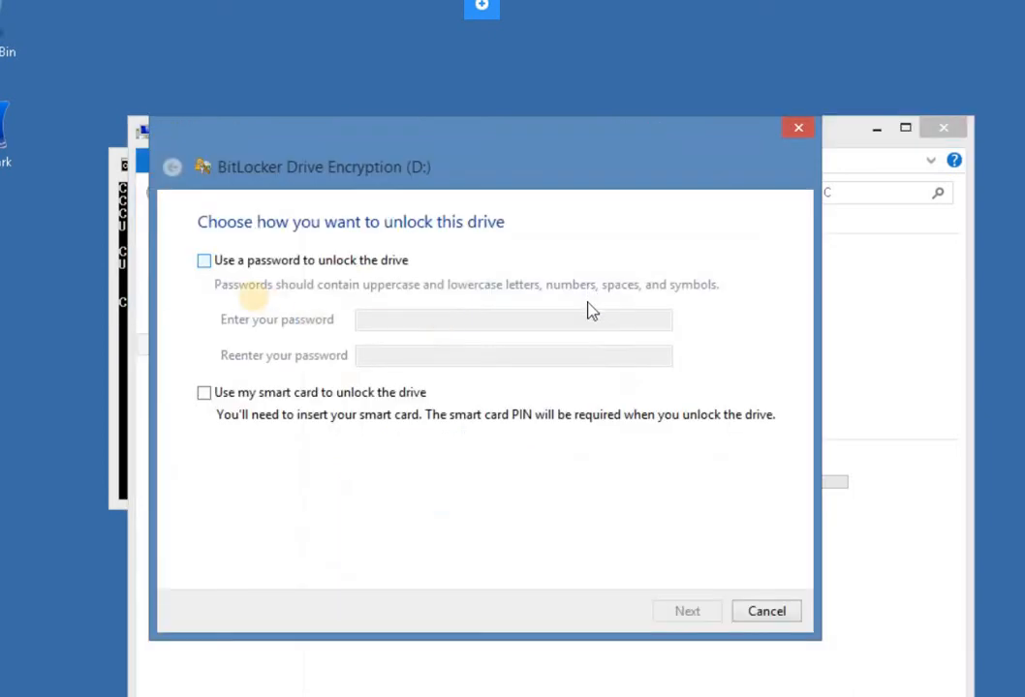
{"action": "left_click", "coordinate": [204, 260]}
{"action": "left_click", "coordinate": [405, 320]}
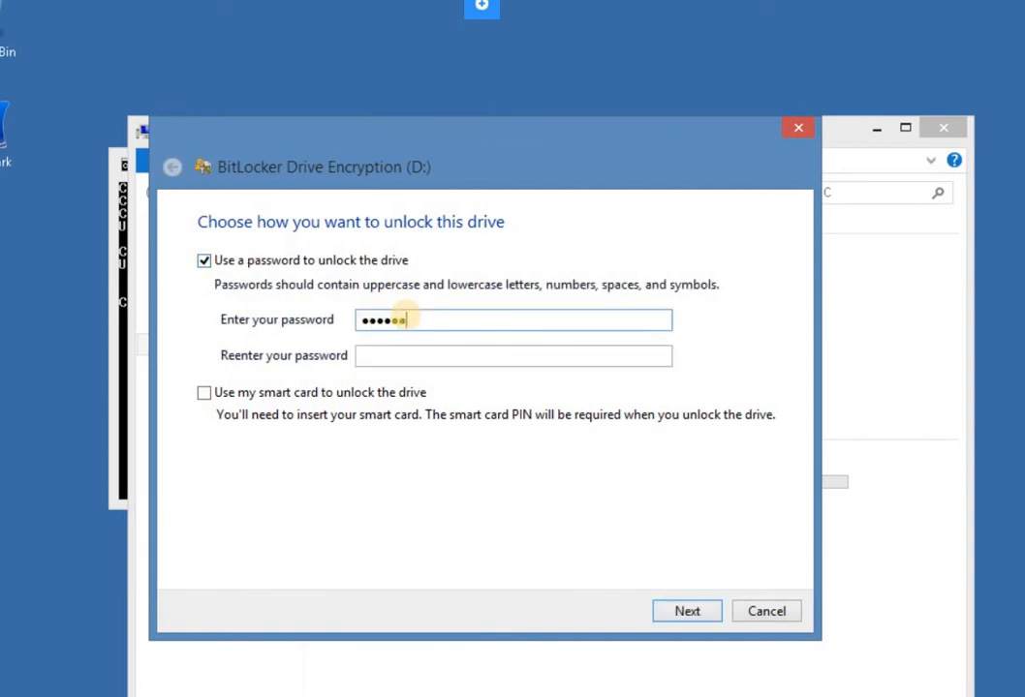
{"action": "key", "text": "Tab"}
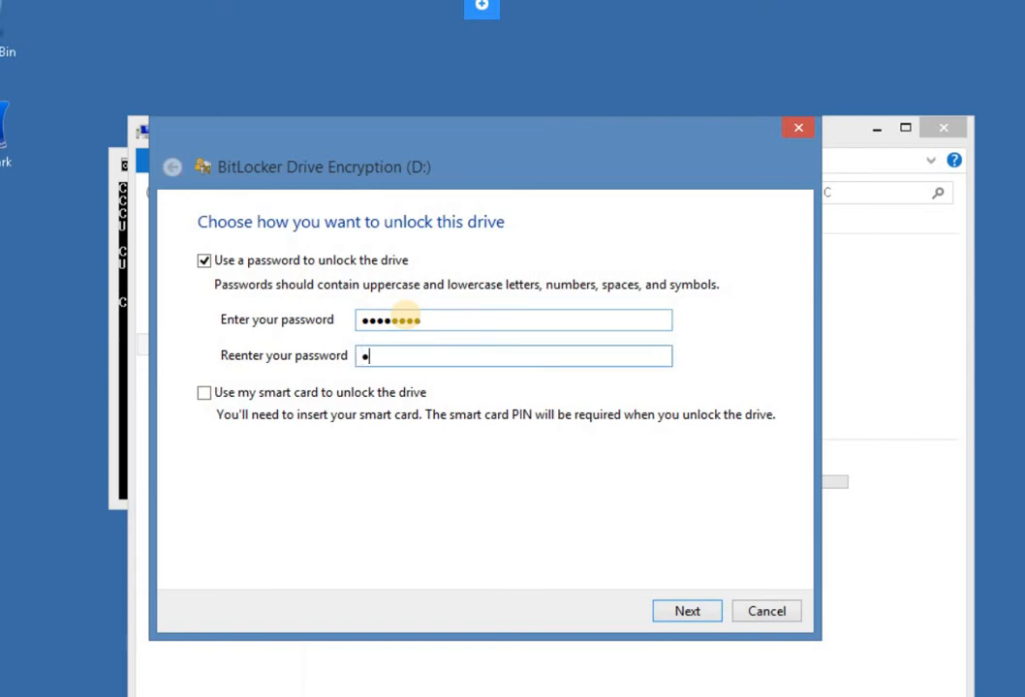
{"action": "type", "text": "•"}
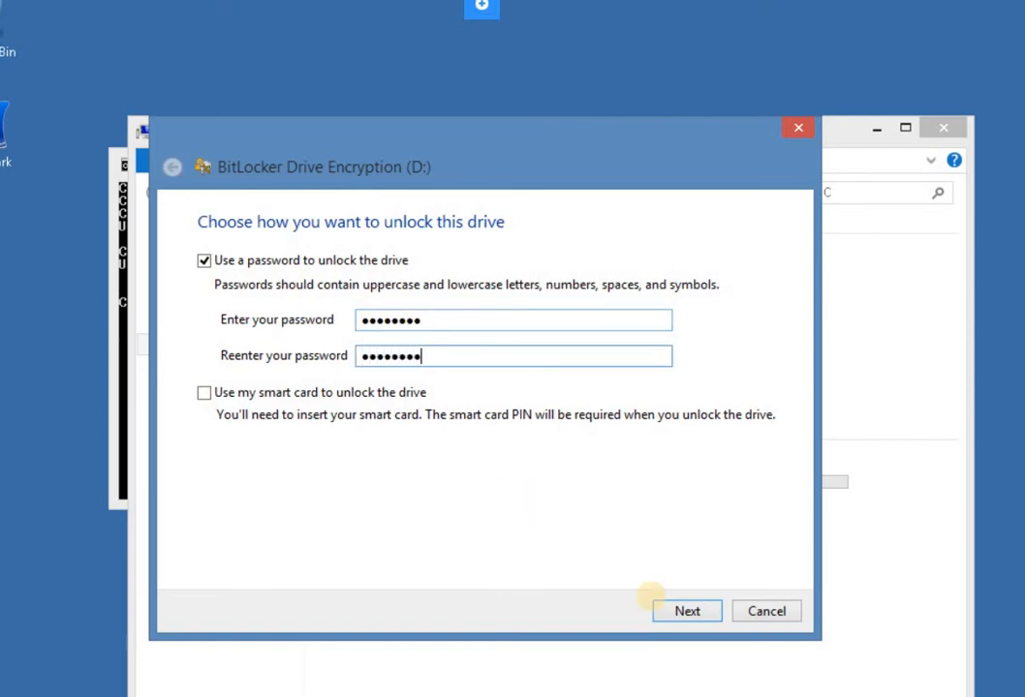
{"action": "left_click", "coordinate": [685, 610]}
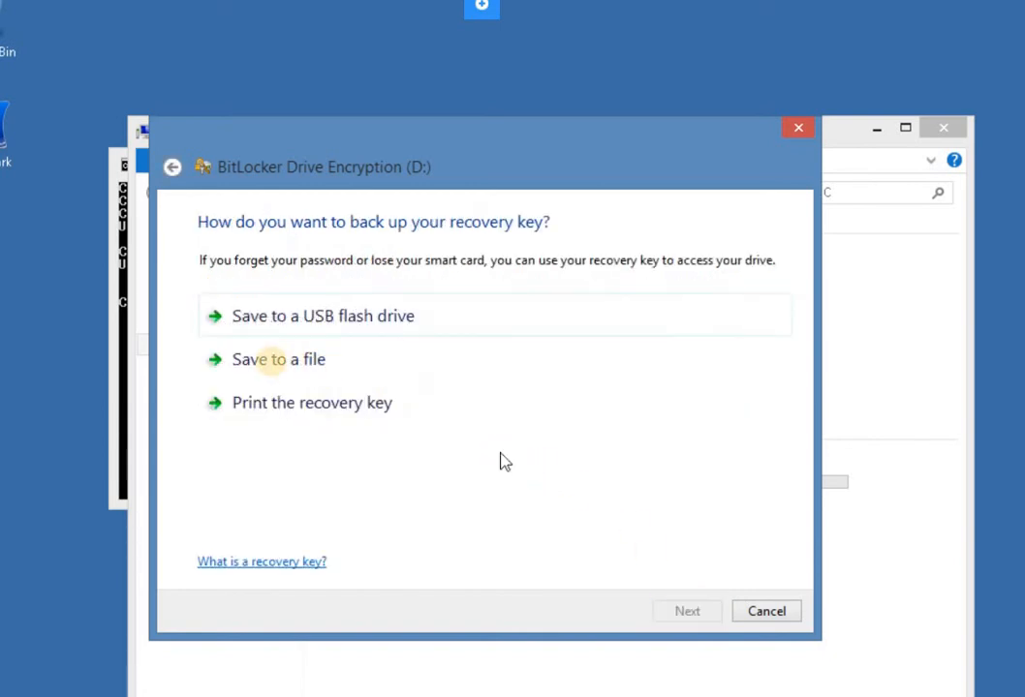
Back up the BitLocker recovery key to a text file in Documents and agree to save it on this PC.
{"action": "left_click", "coordinate": [262, 361]}
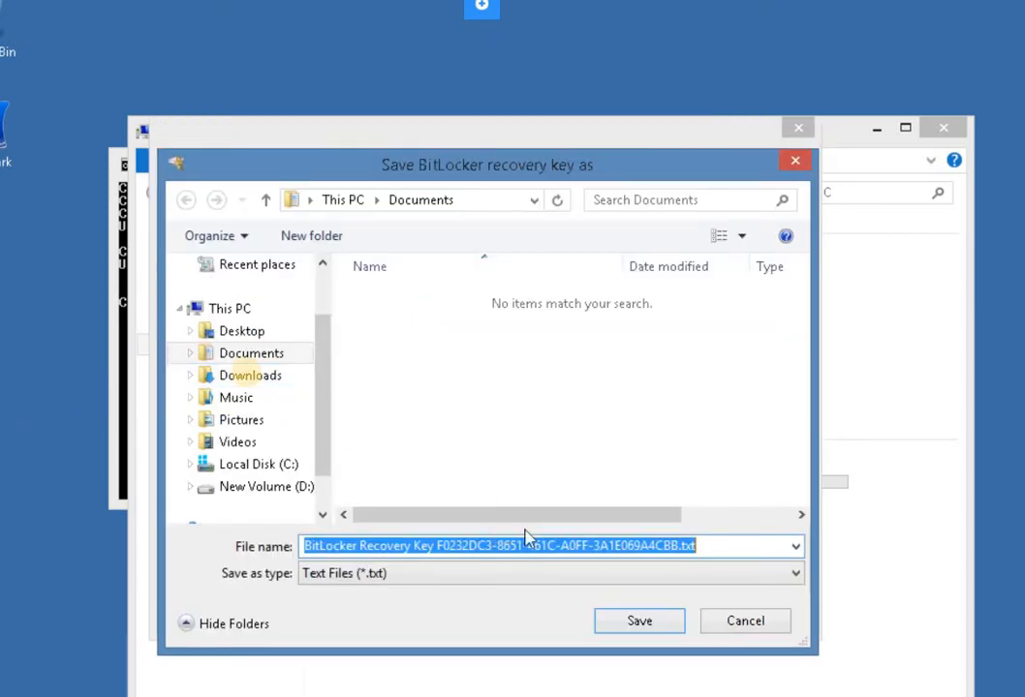
{"action": "left_click", "coordinate": [249, 355]}
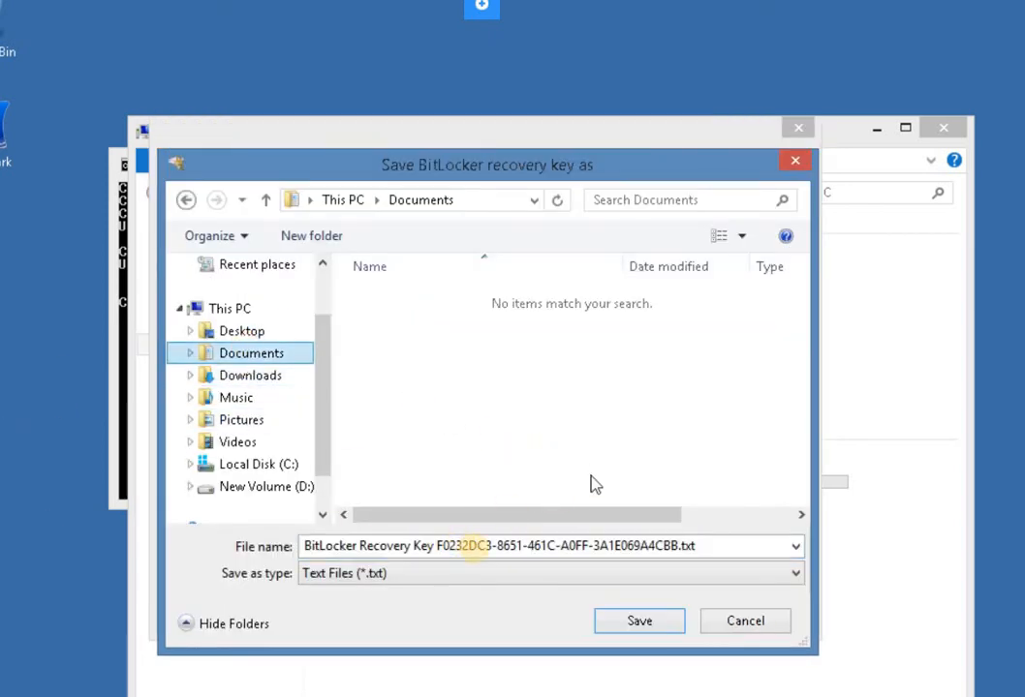
{"action": "left_click", "coordinate": [645, 621]}
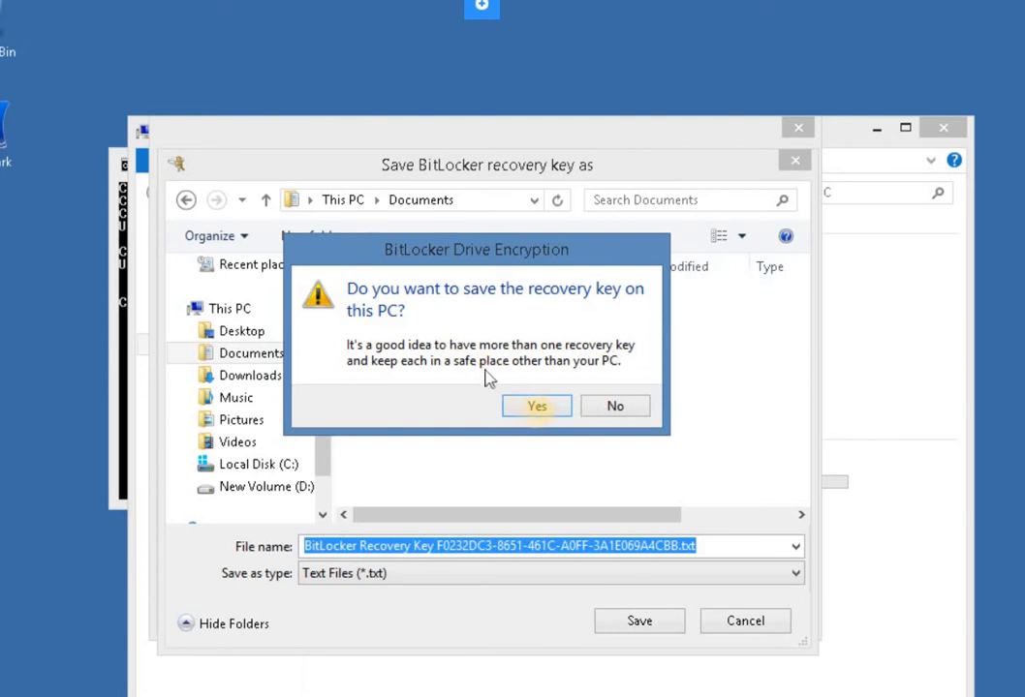
{"action": "left_click", "coordinate": [538, 406]}
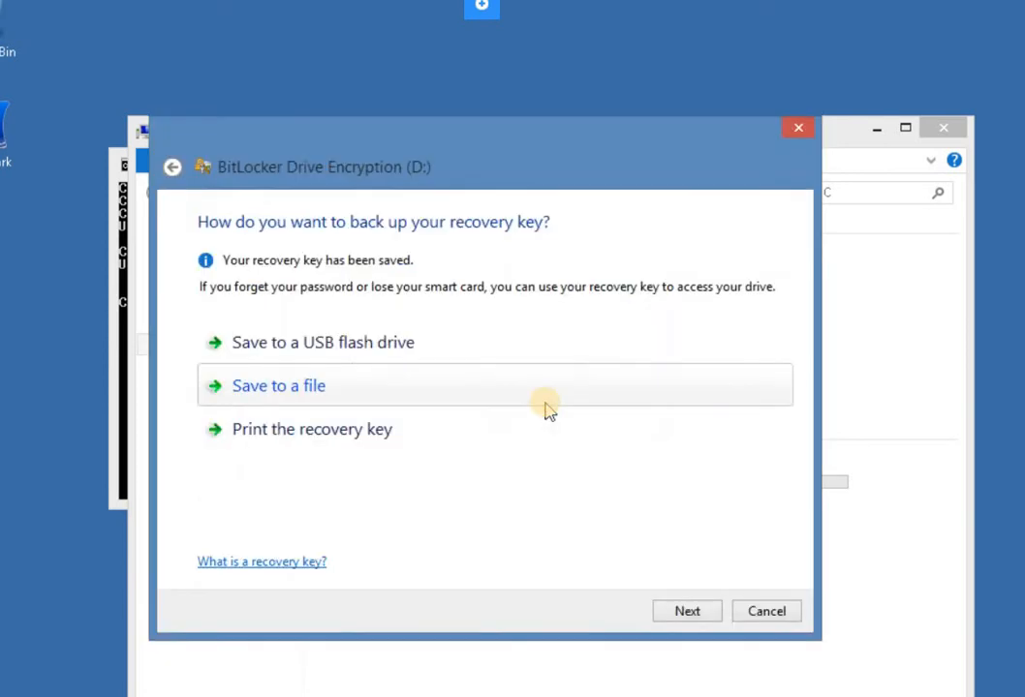
Proceed with the encryption of drive D: and close the BitLocker completion message.
{"action": "left_click", "coordinate": [686, 613]}
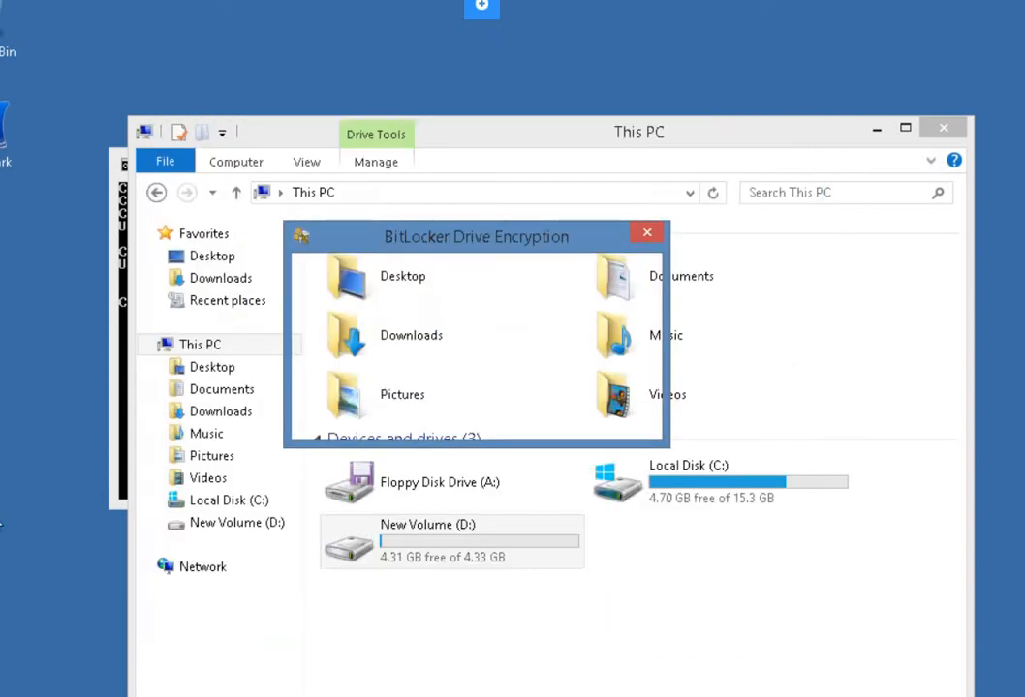
{"action": "left_click", "coordinate": [435, 279]}
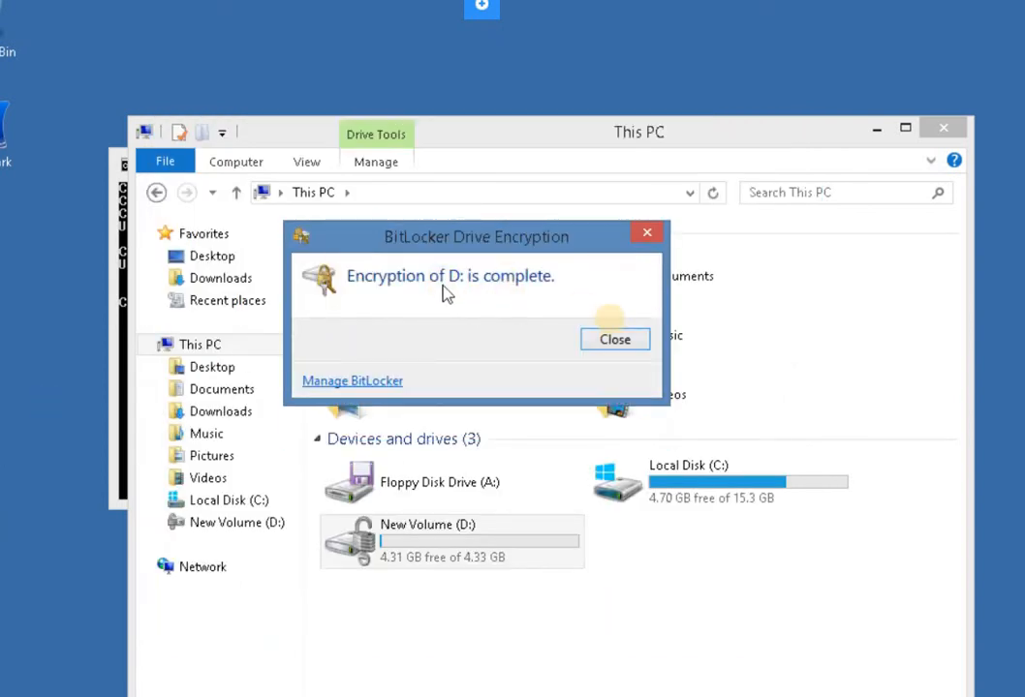
{"action": "left_click", "coordinate": [616, 341]}
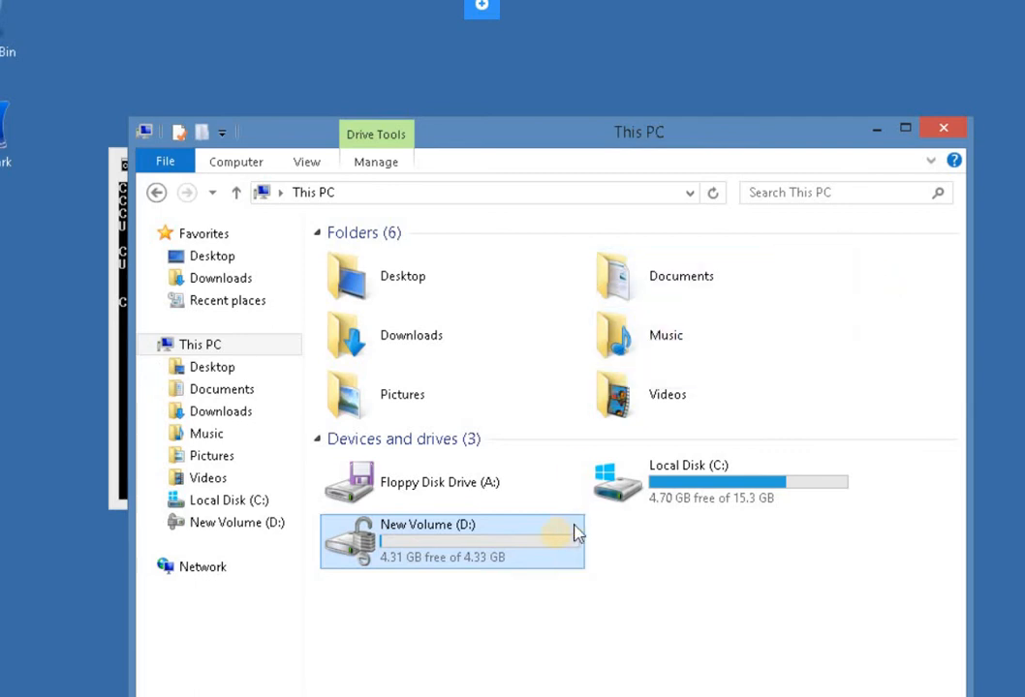
Open the BitLocker management page for New Volume (D:) to review its options.
{"action": "right_click", "coordinate": [506, 531]}
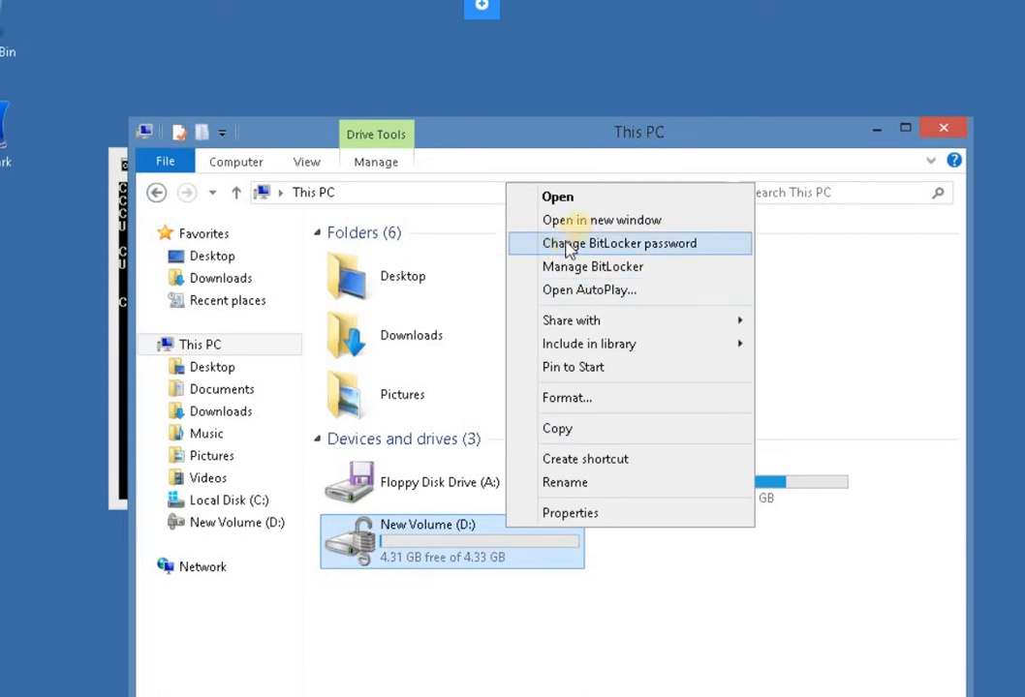
{"action": "left_click", "coordinate": [578, 270]}
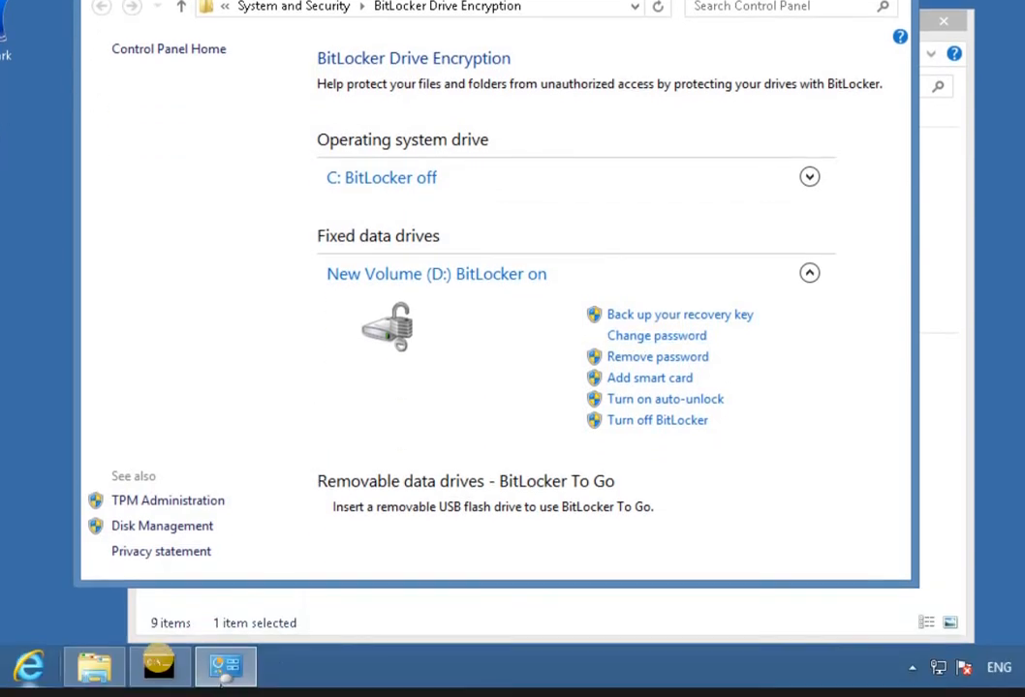
Restart the computer immediately by running shutdown /r /t 0 in the Command Prompt.
{"action": "left_click", "coordinate": [161, 666]}
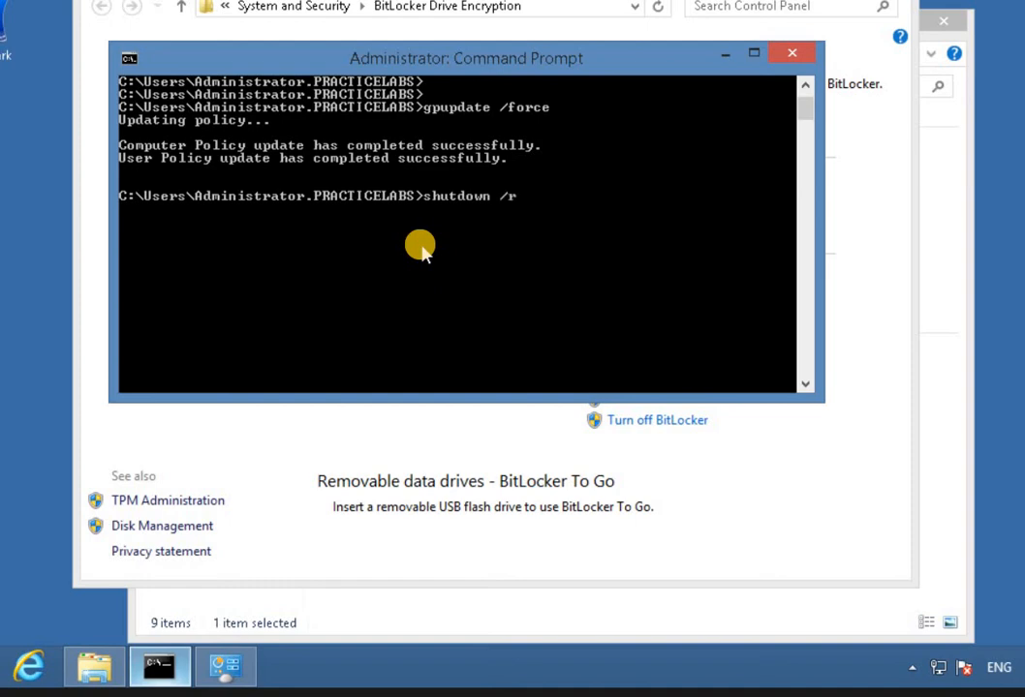
{"action": "type", "text": "0"}
{"action": "key", "text": "Return"}
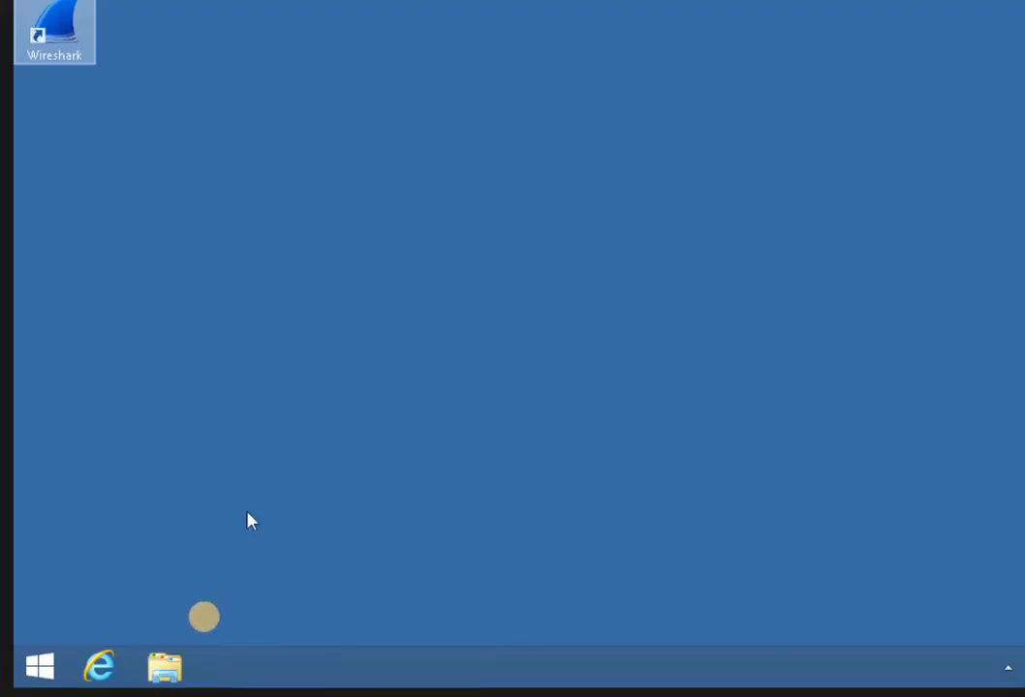
{"action": "left_click", "coordinate": [218, 485]}
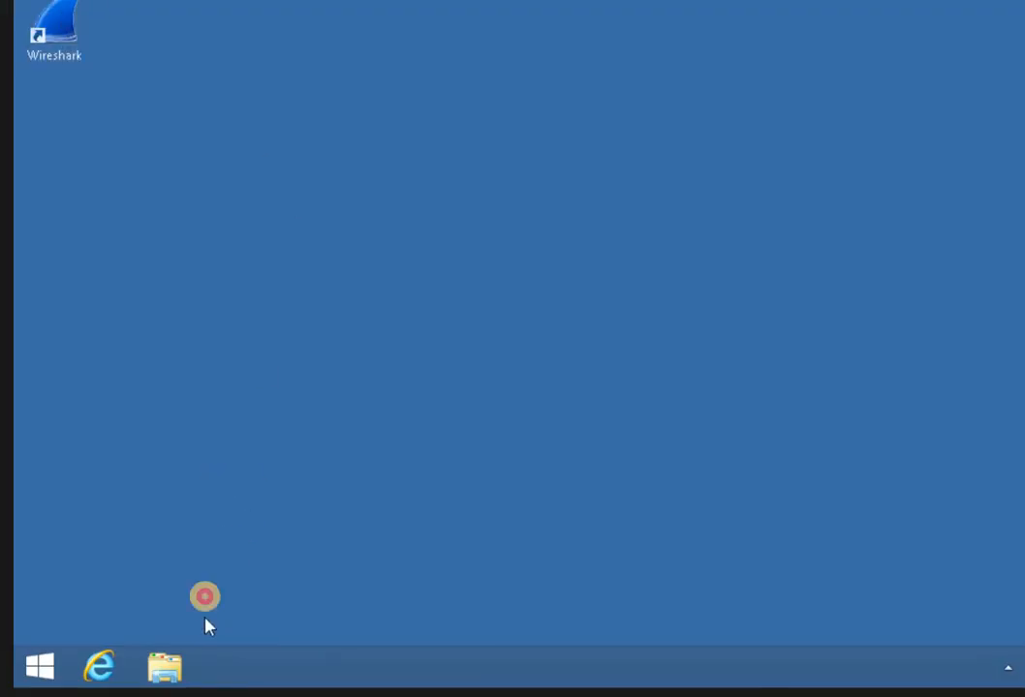
Unlock the BitLocker-protected Local Disk (D:) from This PC by entering the drive password.
{"action": "left_click", "coordinate": [171, 666]}
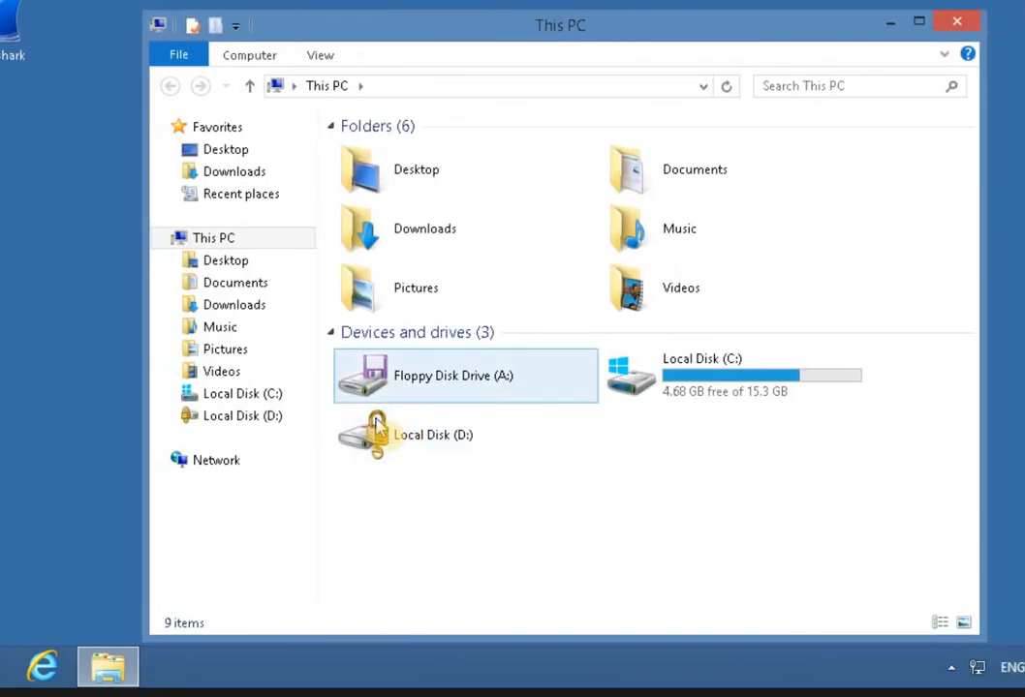
{"action": "left_click", "coordinate": [392, 446]}
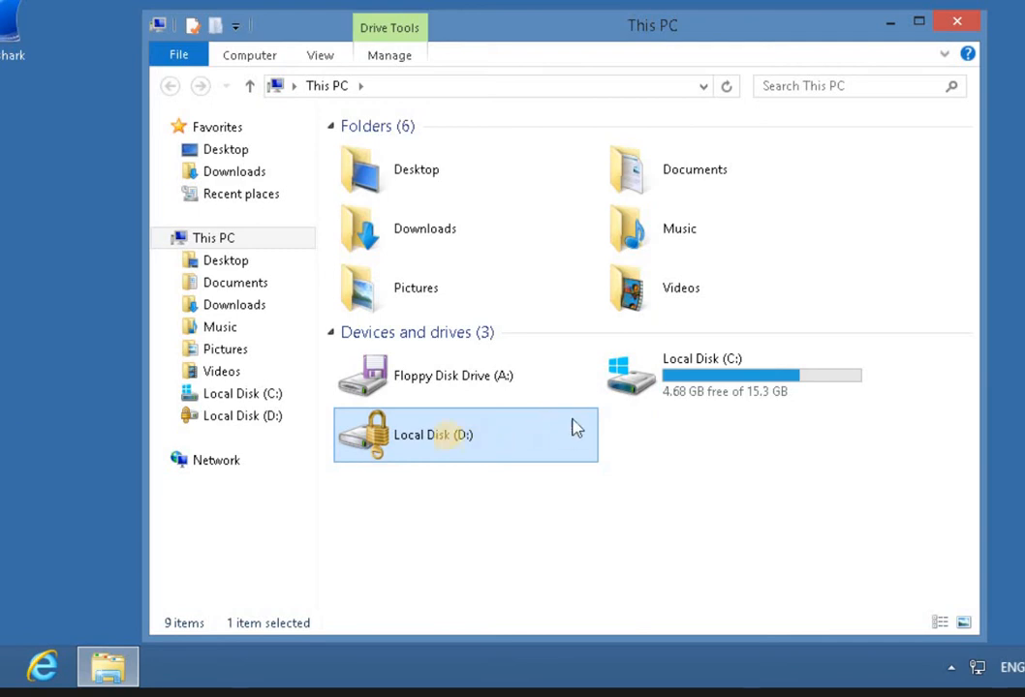
{"action": "right_click", "coordinate": [388, 433]}
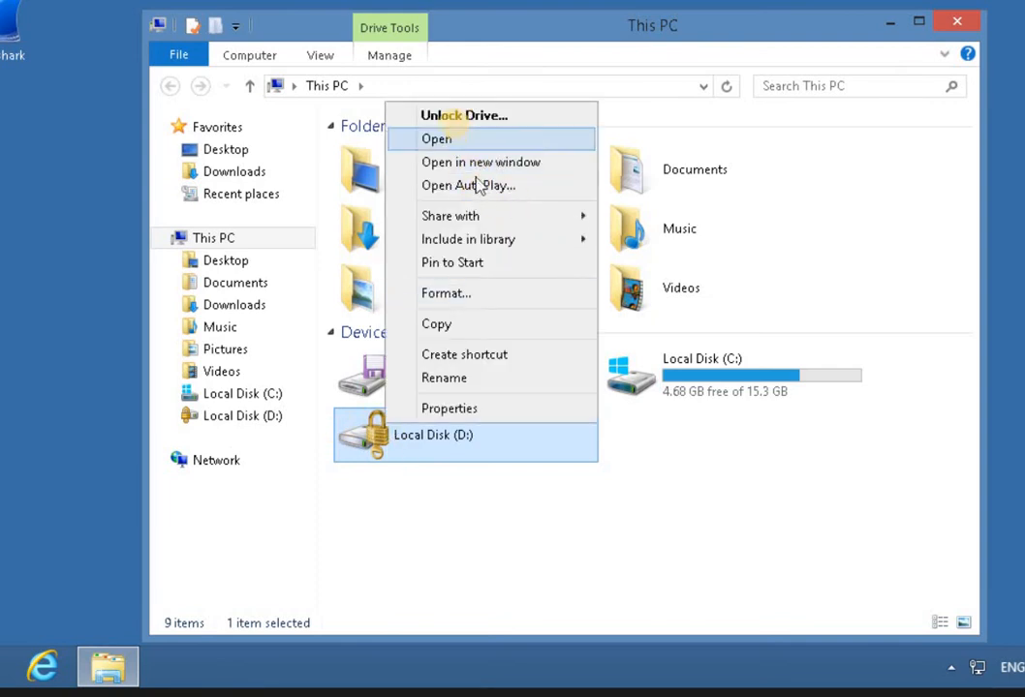
{"action": "left_click", "coordinate": [452, 117]}
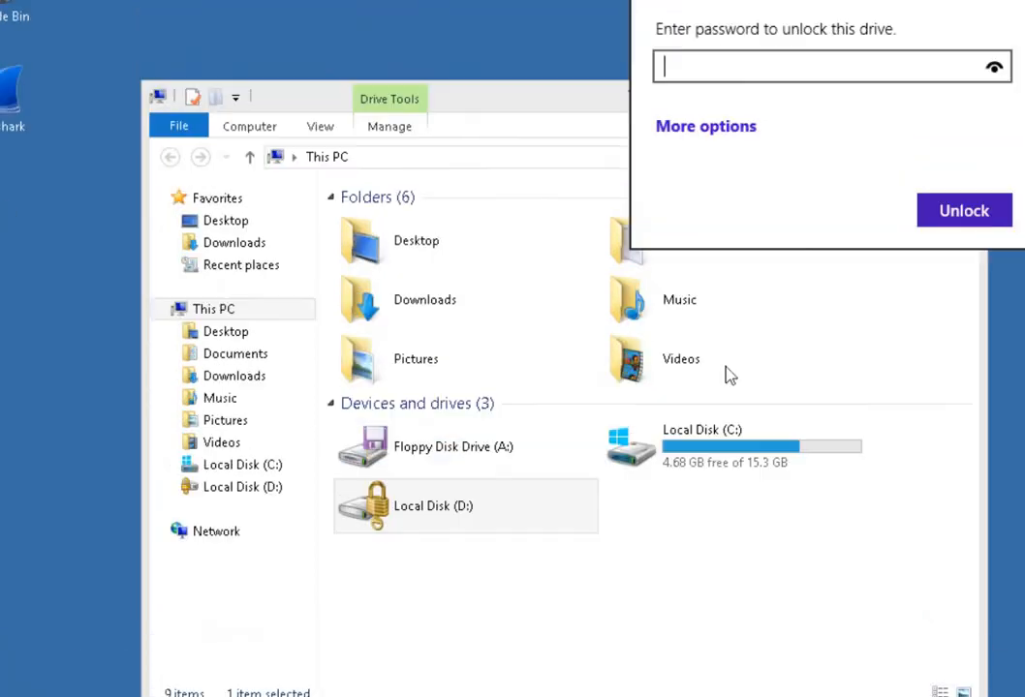
{"action": "left_click", "coordinate": [852, 57]}
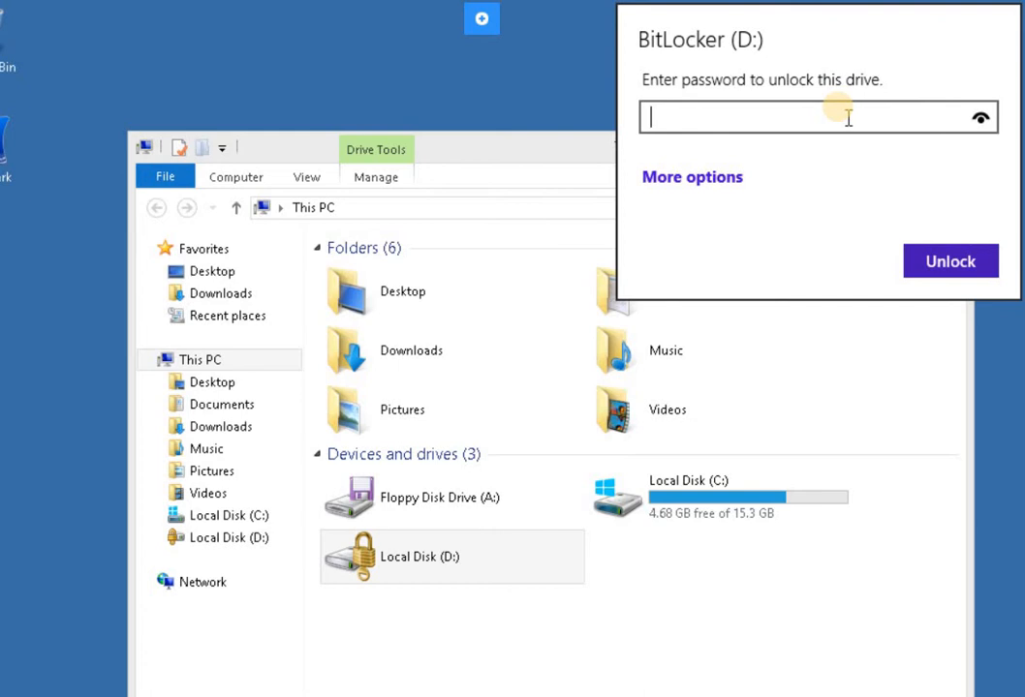
{"action": "type", "text": "••••••••"}
{"action": "left_click", "coordinate": [941, 262]}
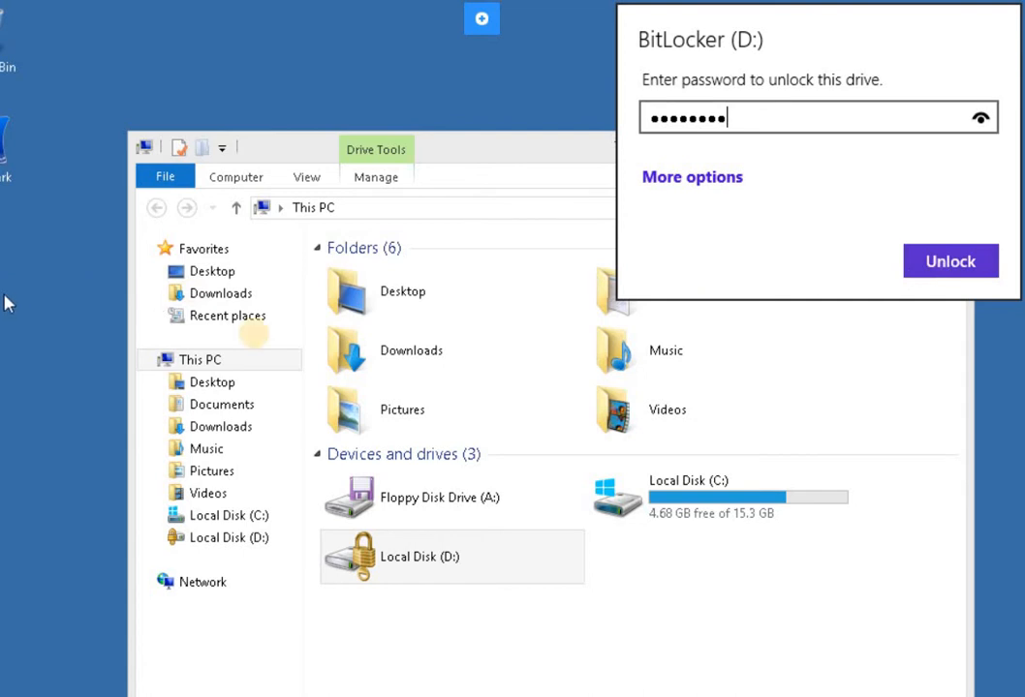
{"action": "left_click", "coordinate": [979, 258]}
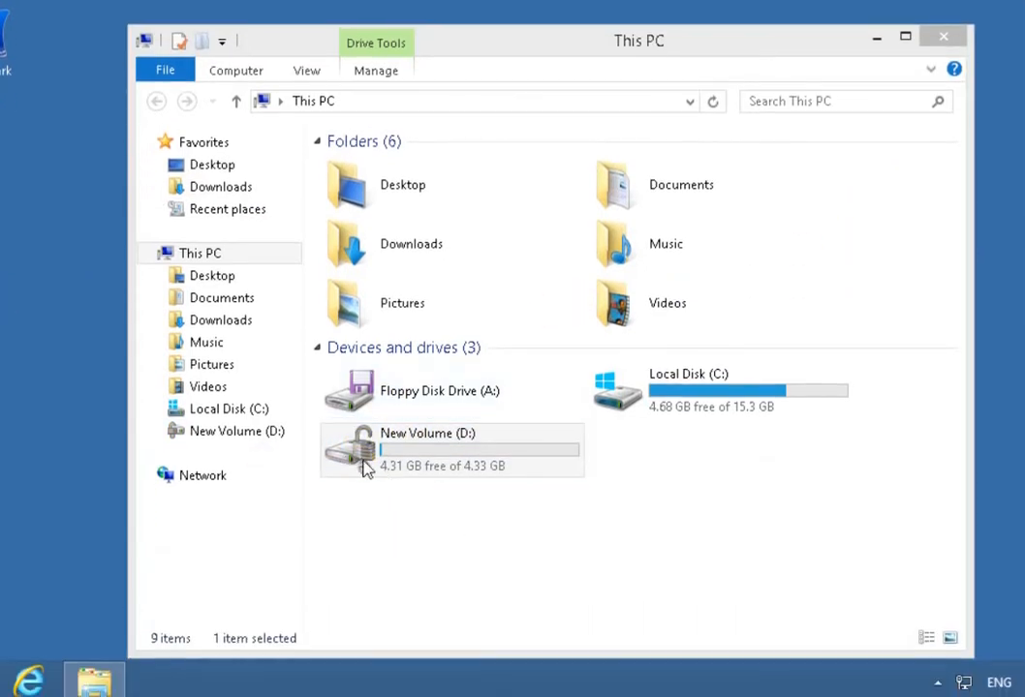
Search for cmd and open the Command Prompt as administrator.
{"action": "left_click", "coordinate": [367, 469]}
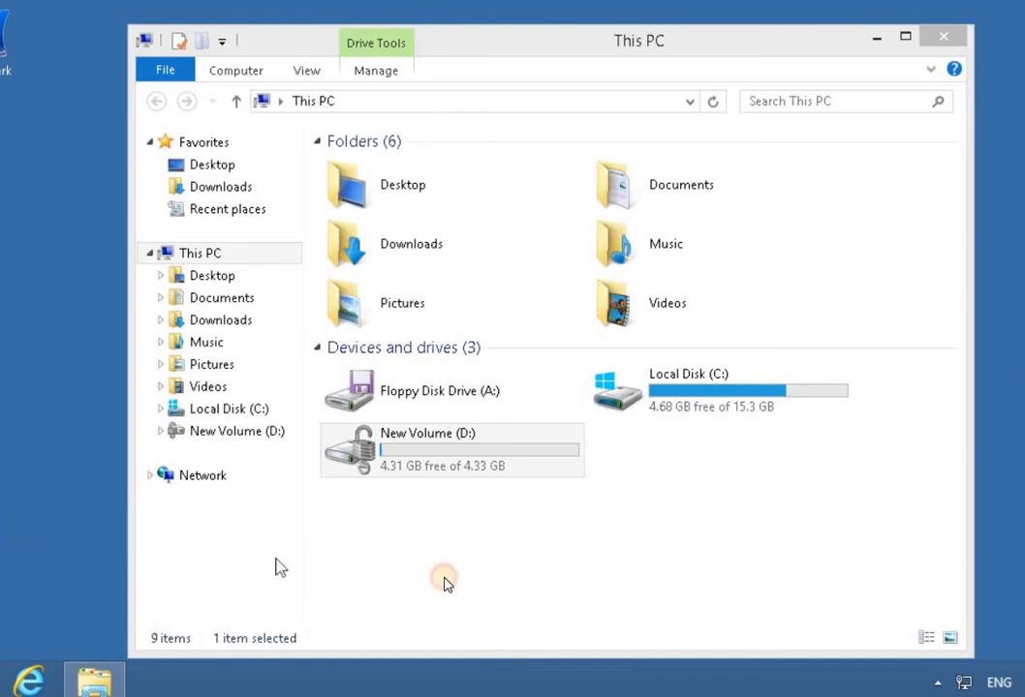
{"action": "left_click", "coordinate": [432, 573]}
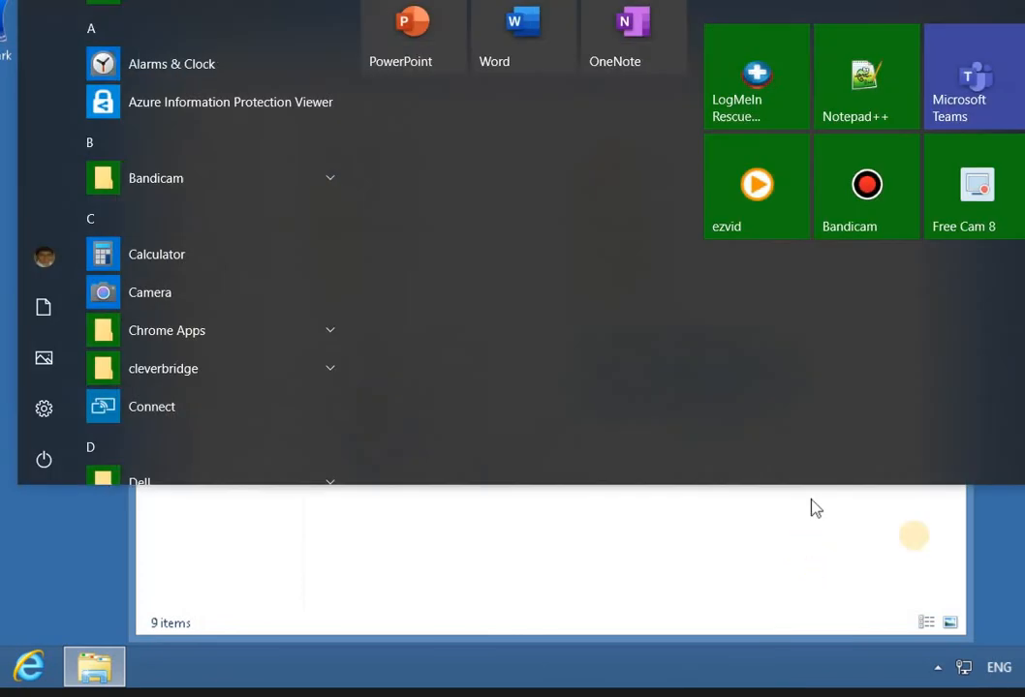
{"action": "left_click", "coordinate": [360, 593]}
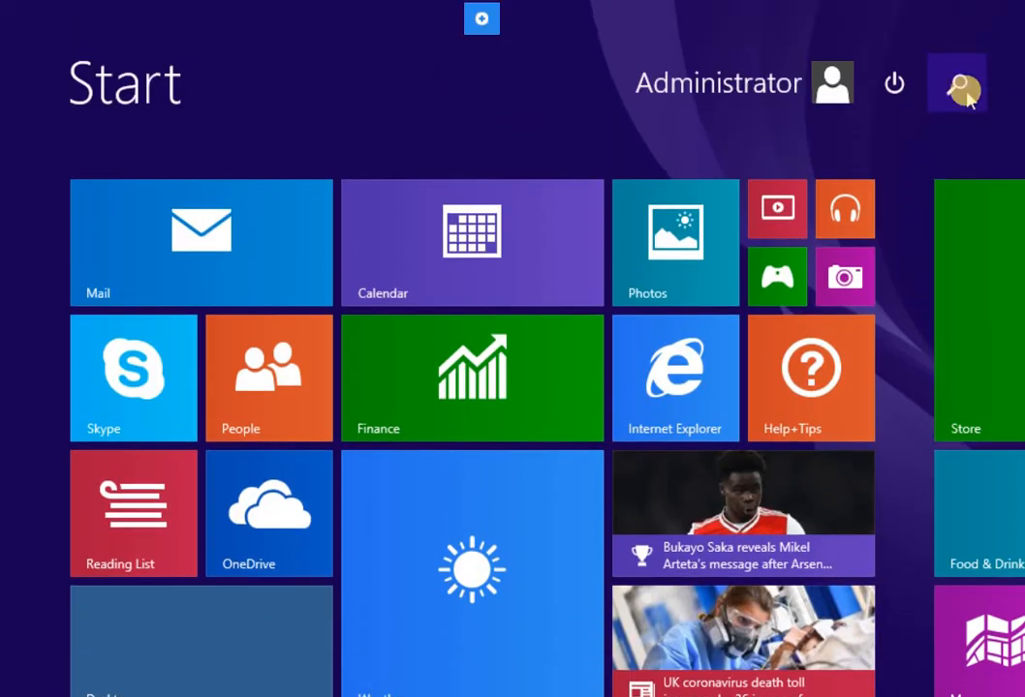
{"action": "left_click", "coordinate": [965, 91]}
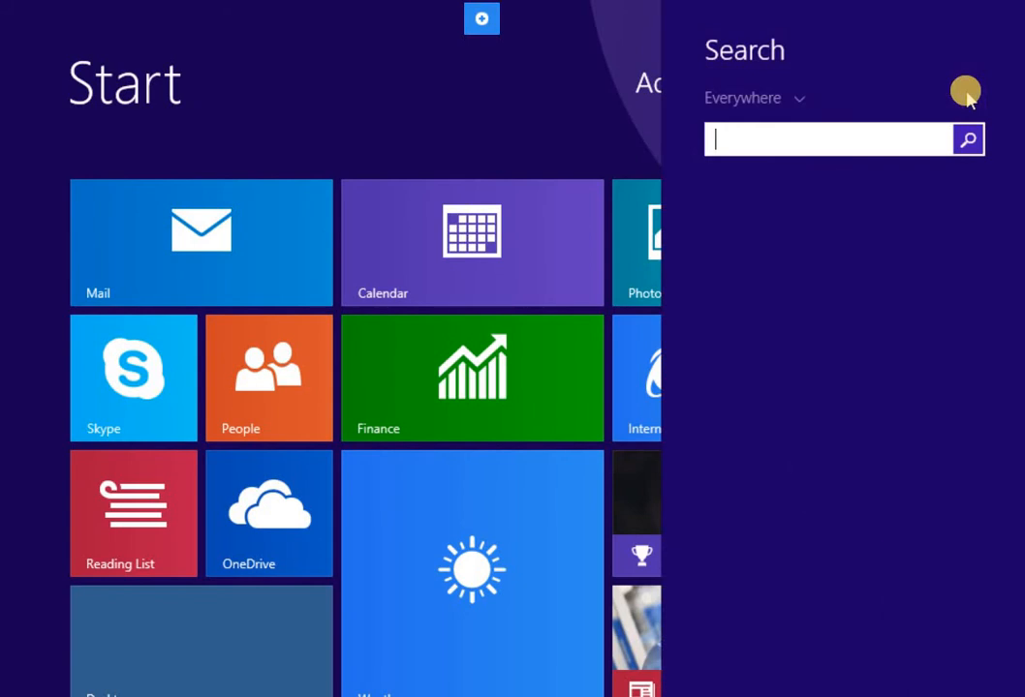
{"action": "type", "text": "cmd"}
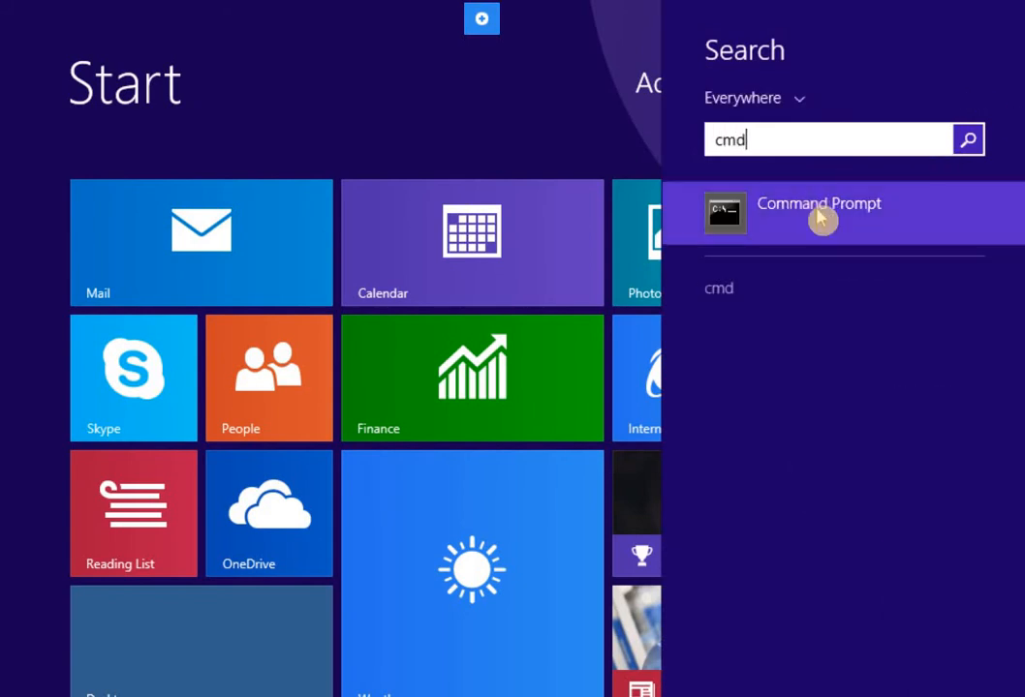
{"action": "right_click", "coordinate": [819, 212]}
{"action": "left_click", "coordinate": [835, 383]}
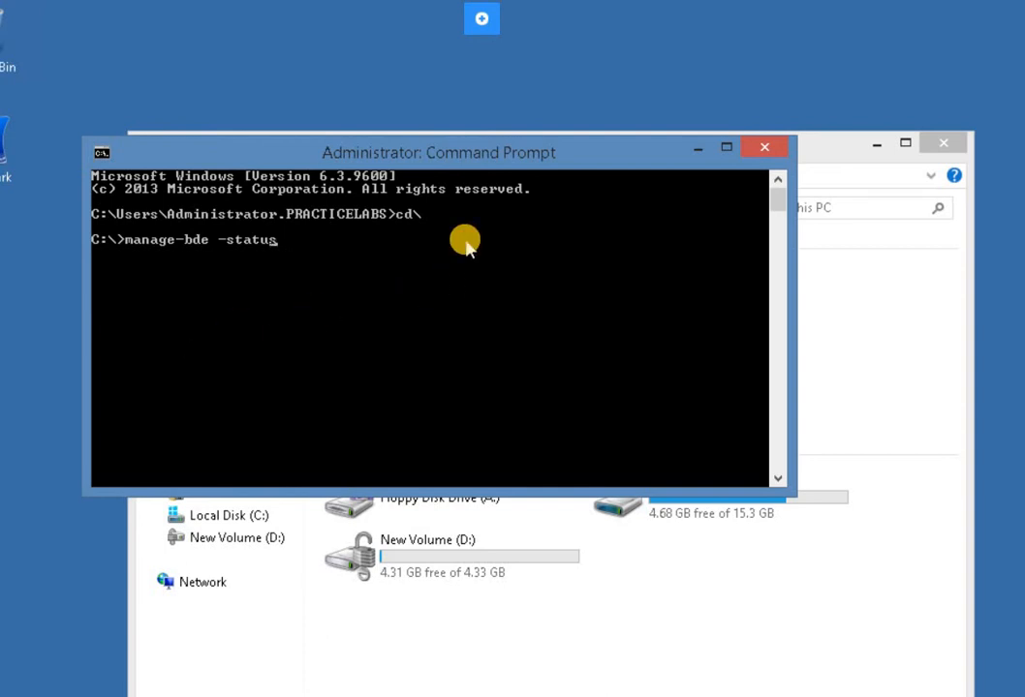
Run manage-bde -status from the root of C: and review the BitLocker details of volumes C: and D:.
{"action": "key", "text": "Return"}
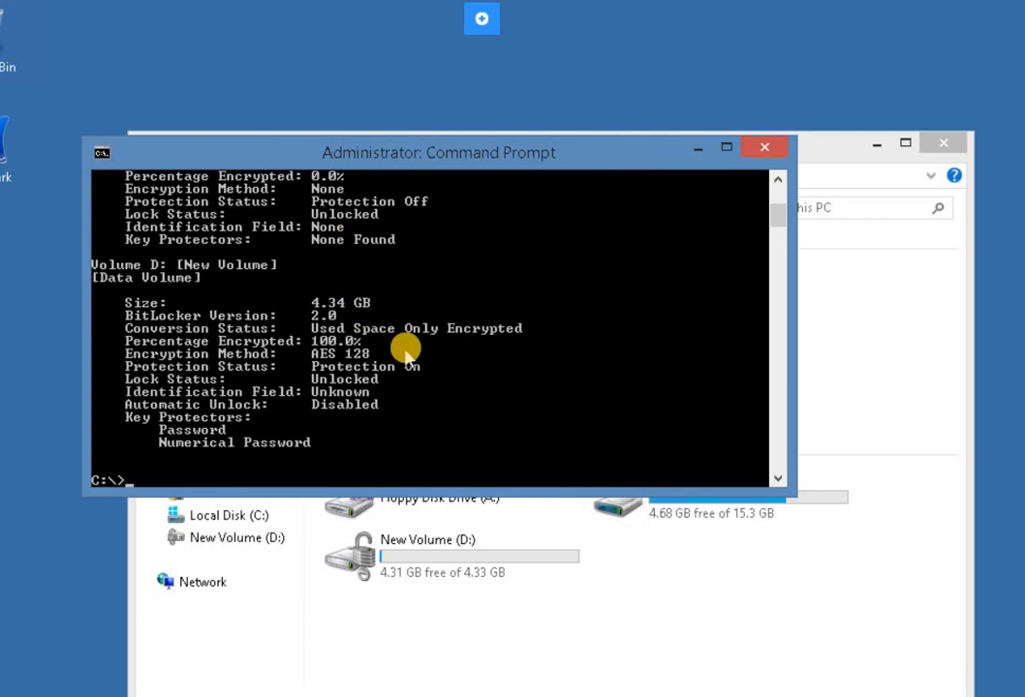
{"action": "scroll", "coordinate": [411, 353], "scroll_direction": "up", "scroll_amount": 4}
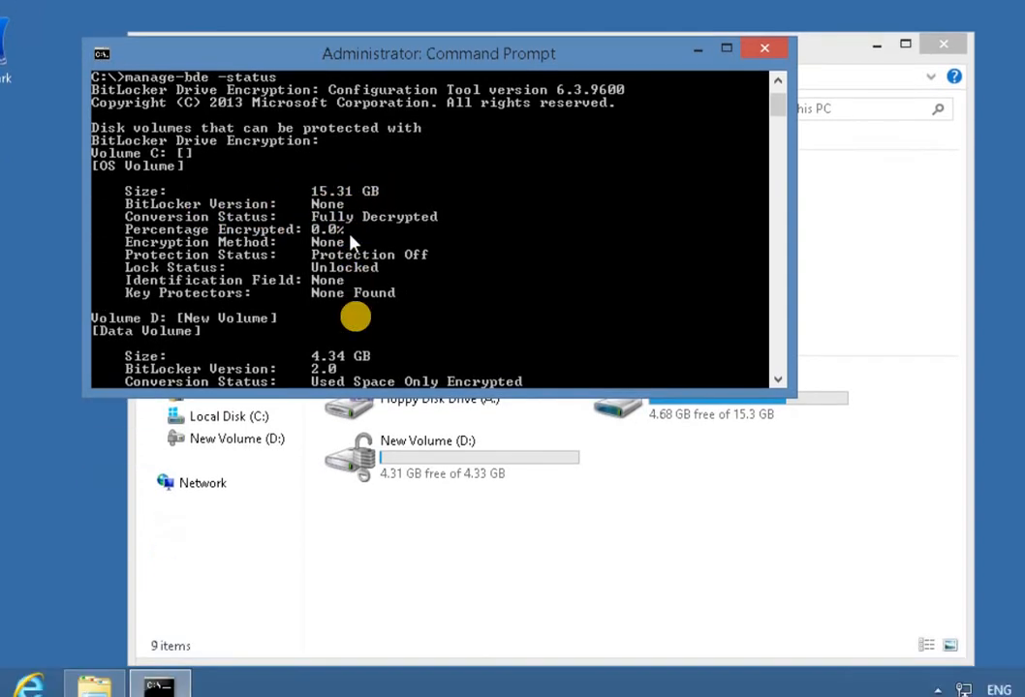
{"action": "scroll", "coordinate": [358, 444], "scroll_direction": "down", "scroll_amount": 2}
{"action": "scroll", "coordinate": [358, 325], "scroll_direction": "down", "scroll_amount": 2}
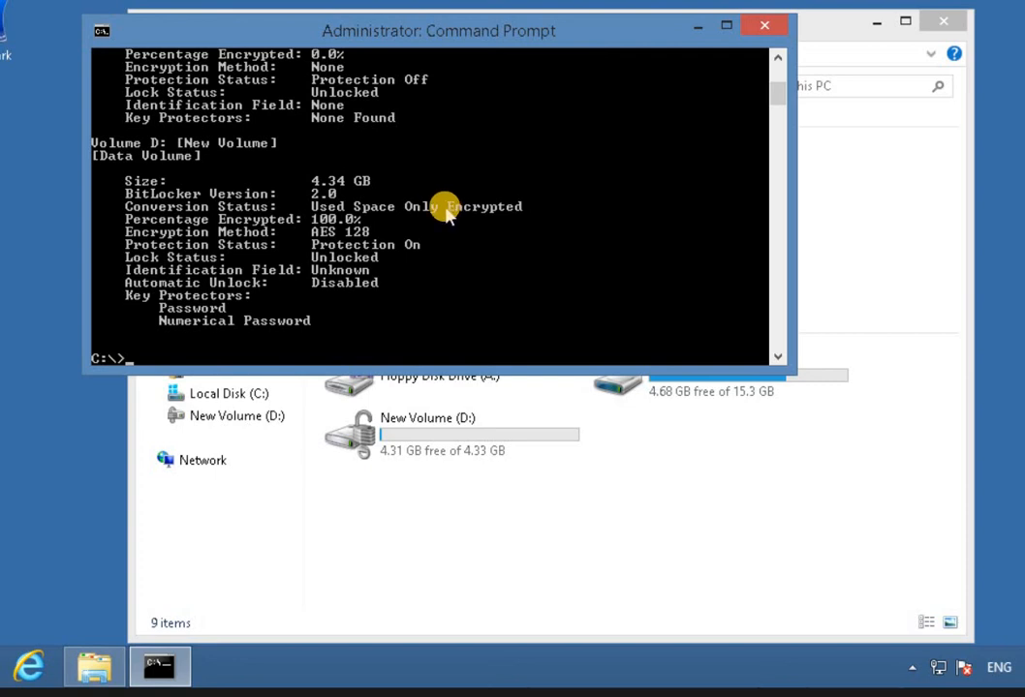
Restart the computer again with shutdown /r /t 0 and dismiss the BGInfo error after startup.
{"action": "left_click", "coordinate": [596, 250]}
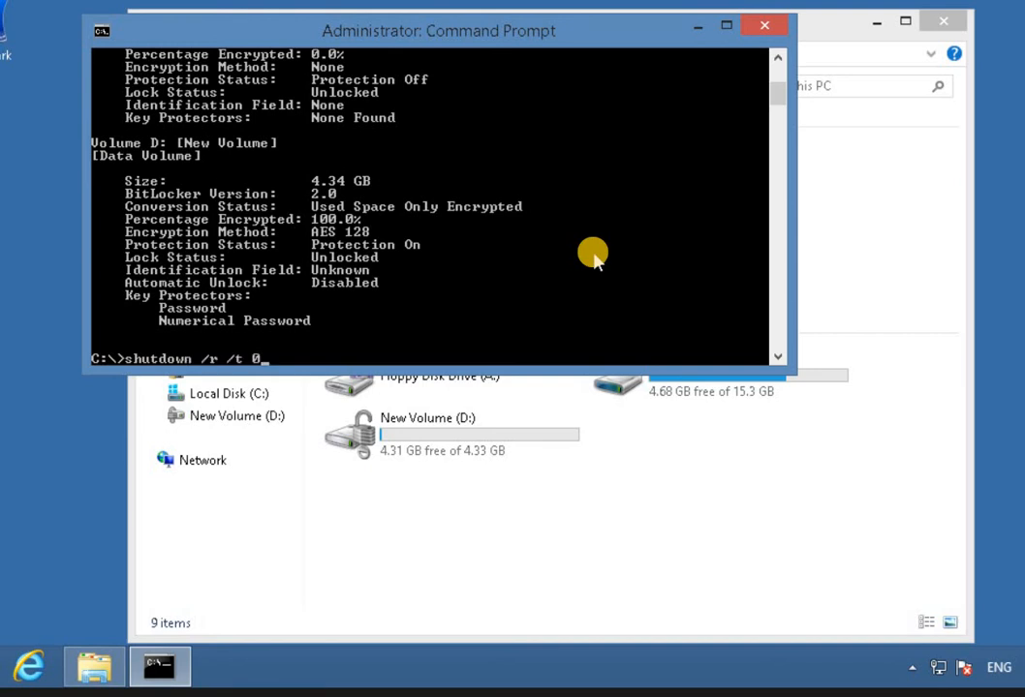
{"action": "key", "text": "Return"}
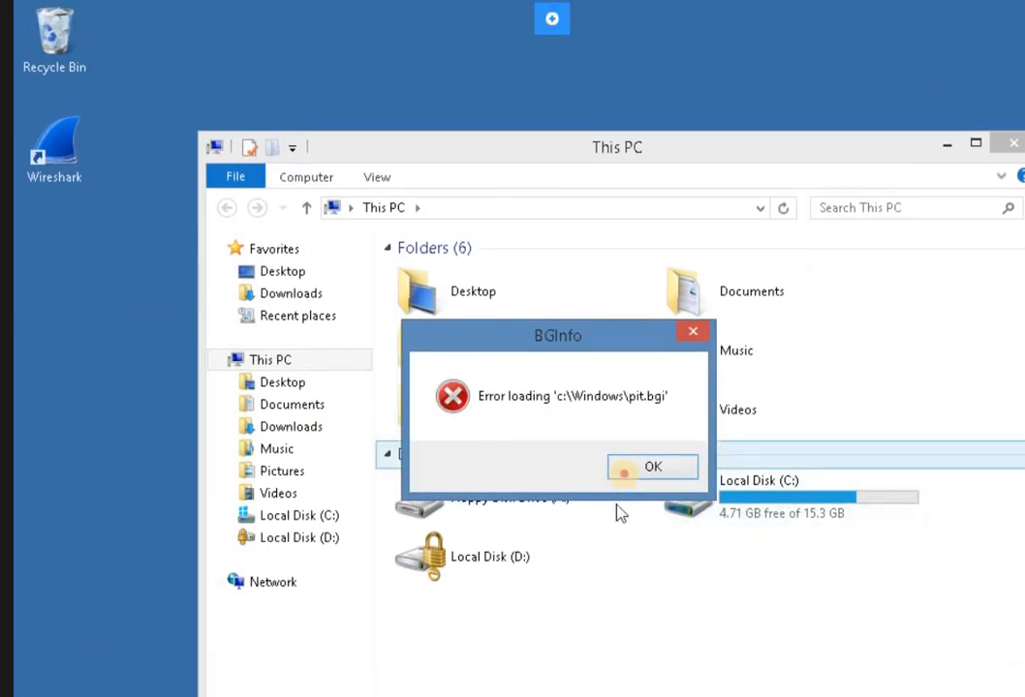
{"action": "left_click", "coordinate": [634, 473]}
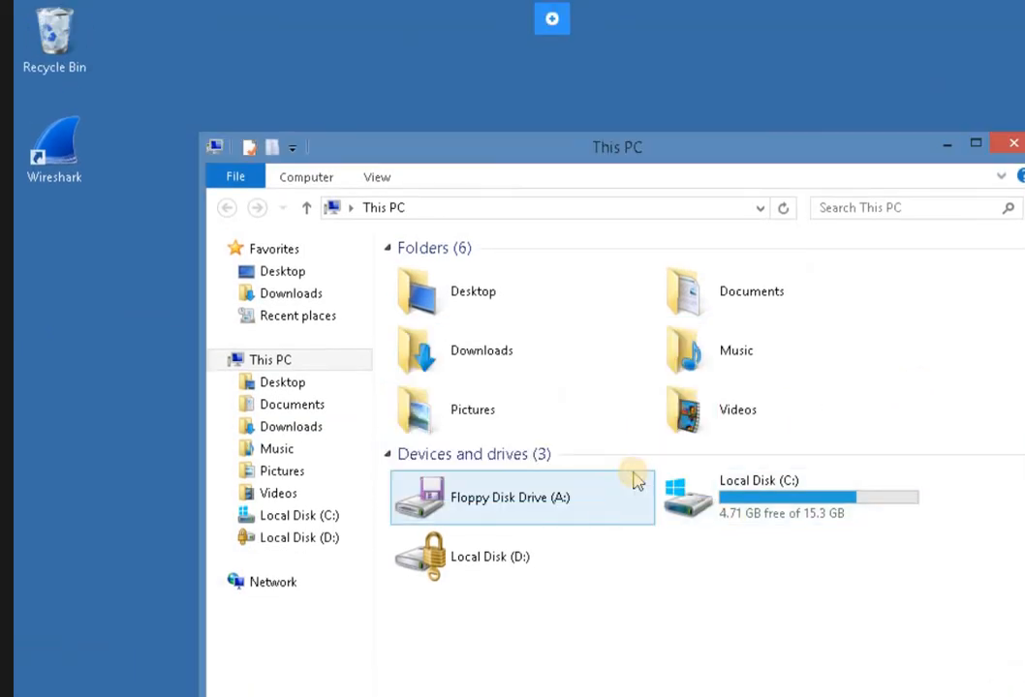
{"action": "left_click", "coordinate": [635, 475]}
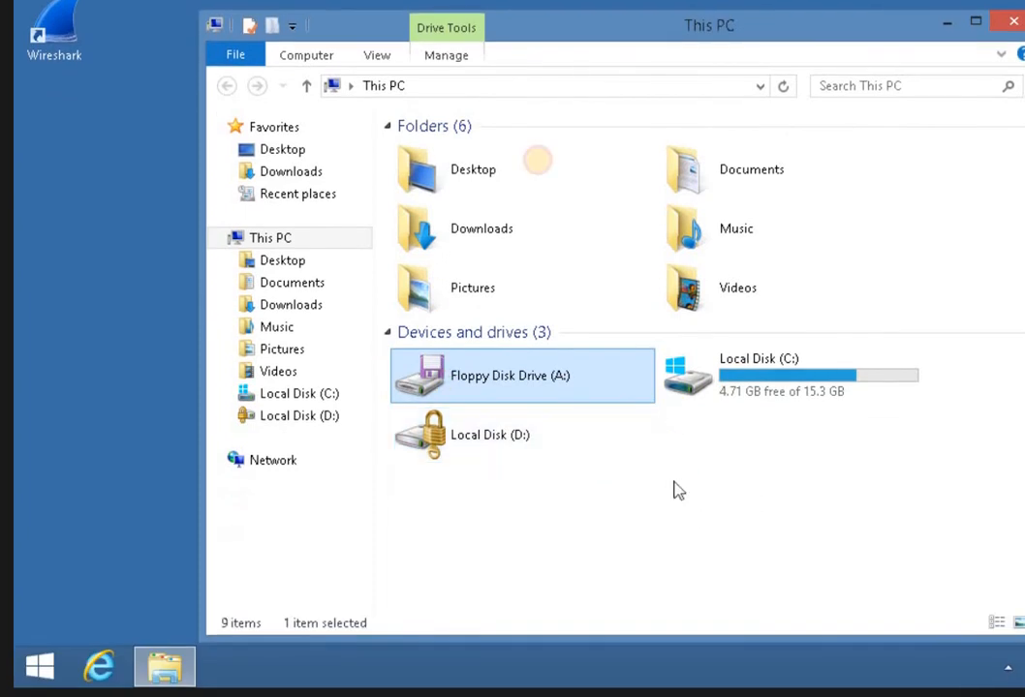
{"action": "left_click", "coordinate": [963, 295]}
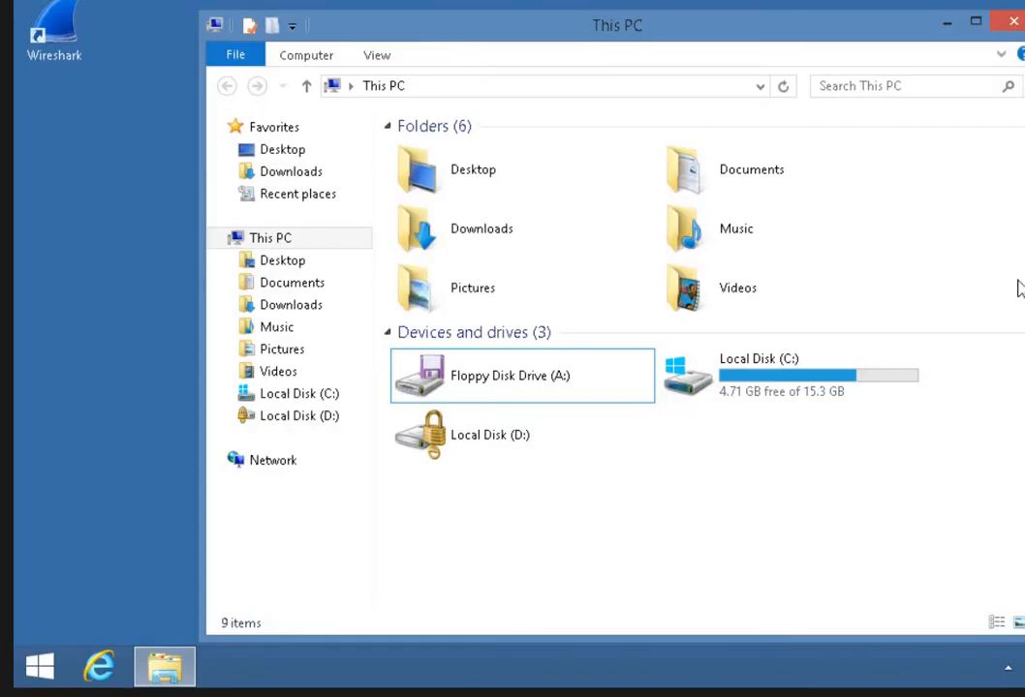
{"action": "left_click", "coordinate": [753, 495]}
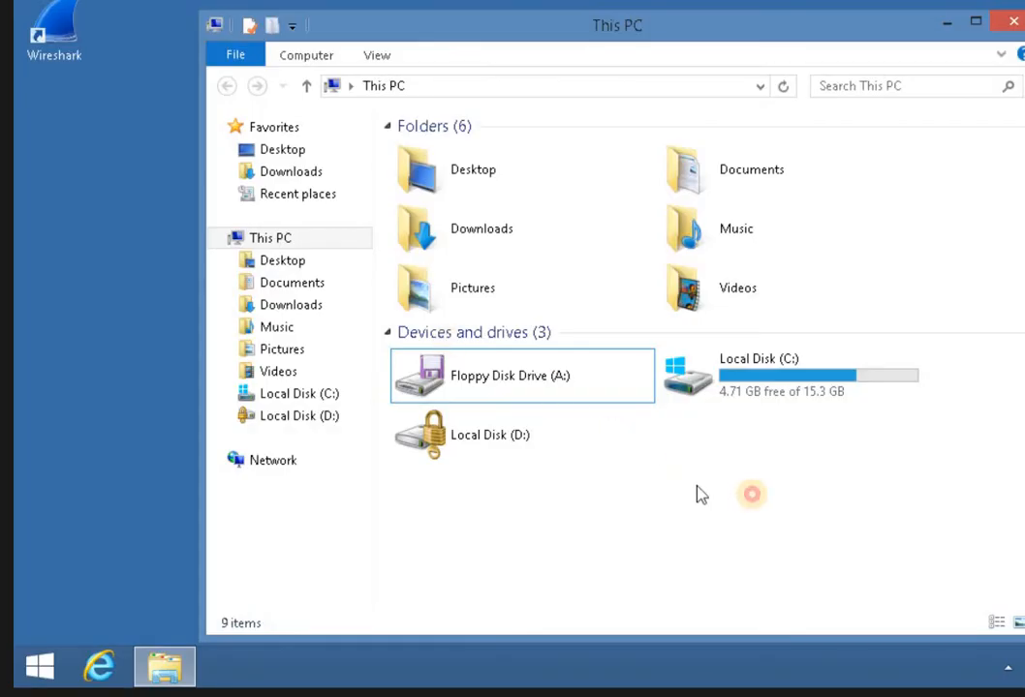
{"action": "left_click", "coordinate": [491, 438]}
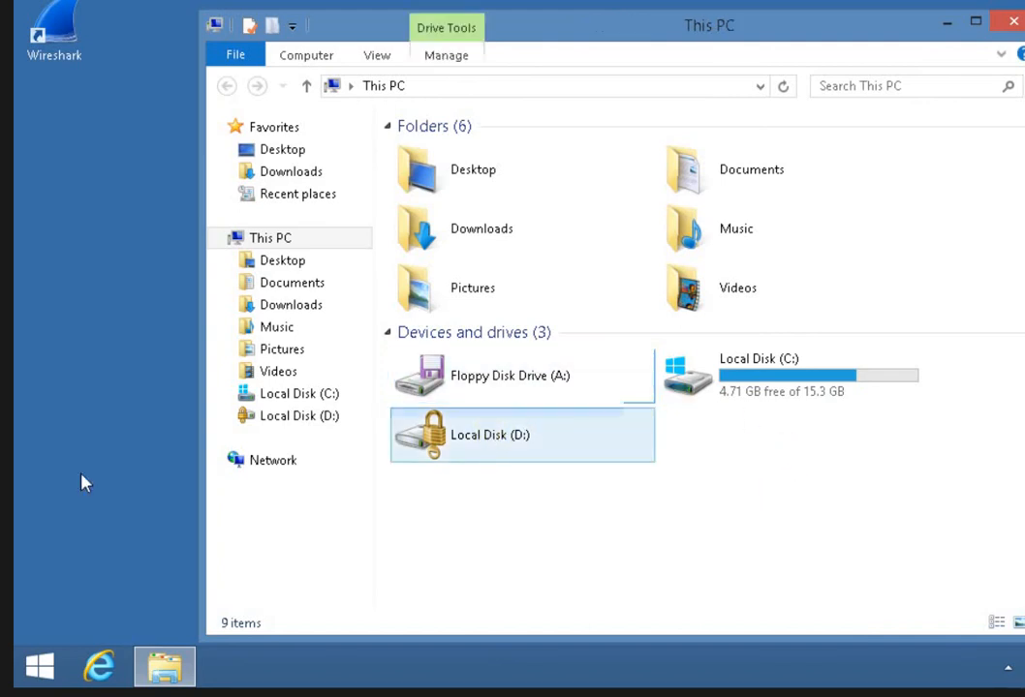
{"action": "right_click", "coordinate": [489, 430]}
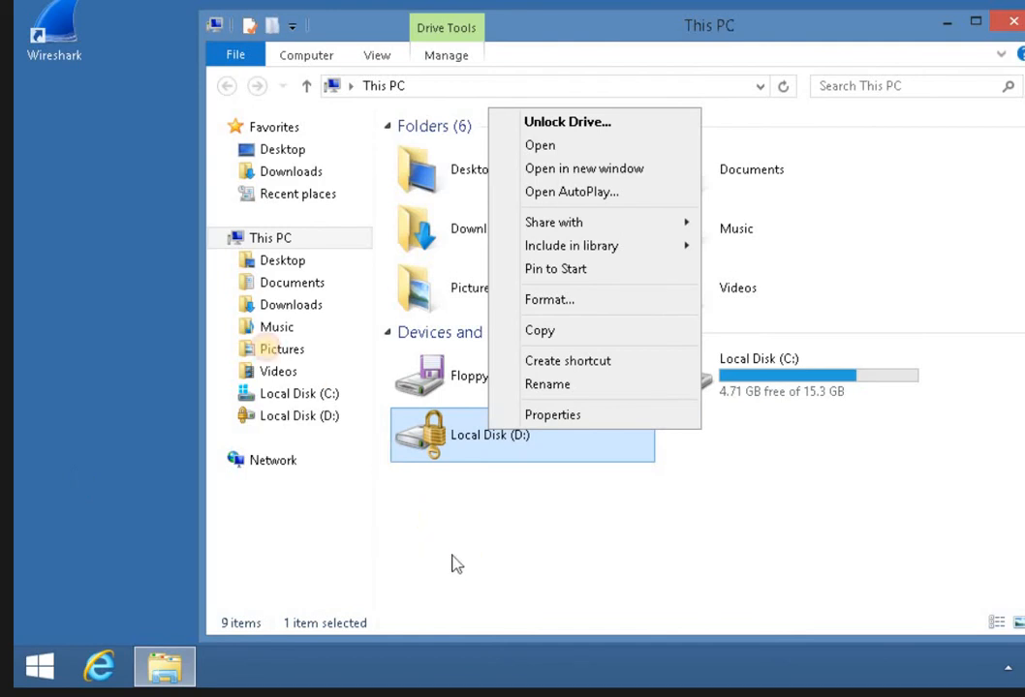
{"action": "left_click", "coordinate": [94, 347]}
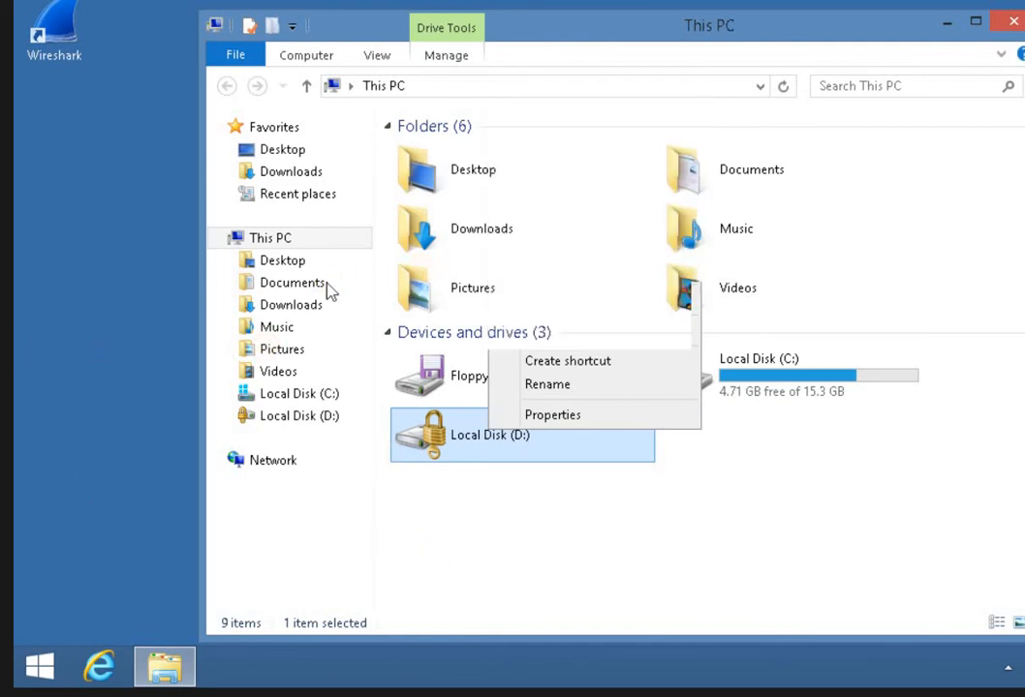
Open the saved BitLocker recovery key text file from the Documents folder.
{"action": "left_click", "coordinate": [292, 283]}
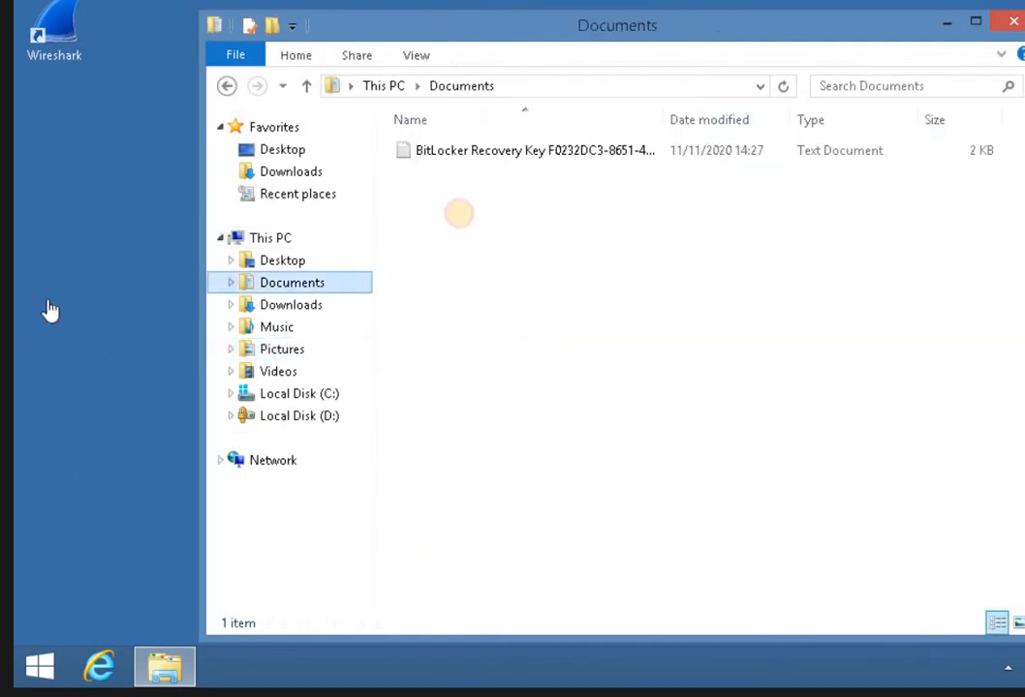
{"action": "left_click", "coordinate": [497, 153]}
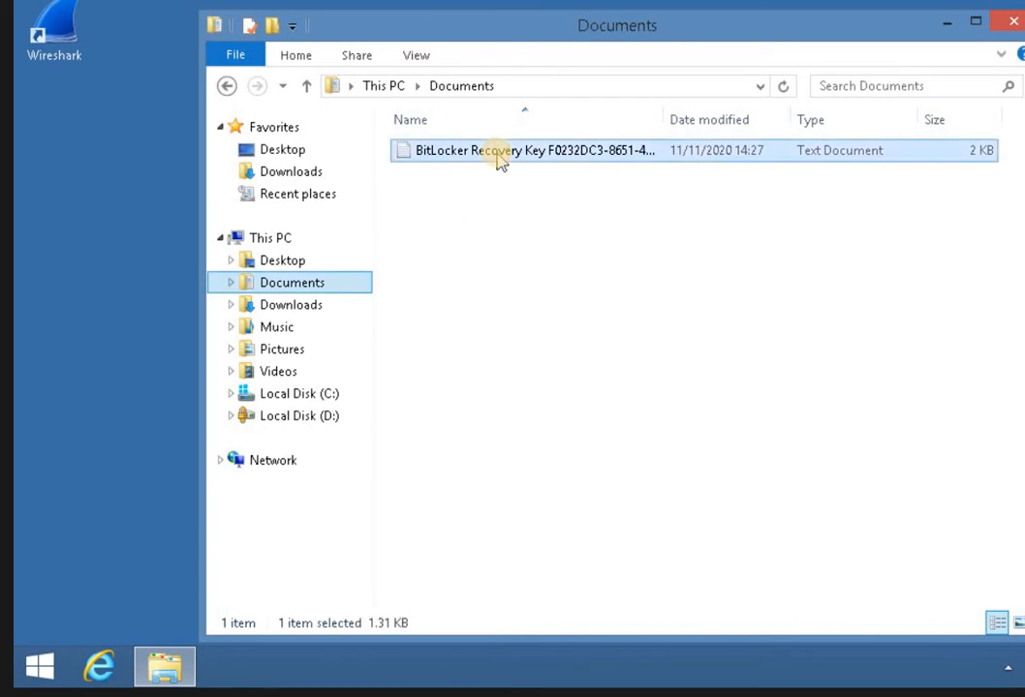
{"action": "right_click", "coordinate": [497, 154]}
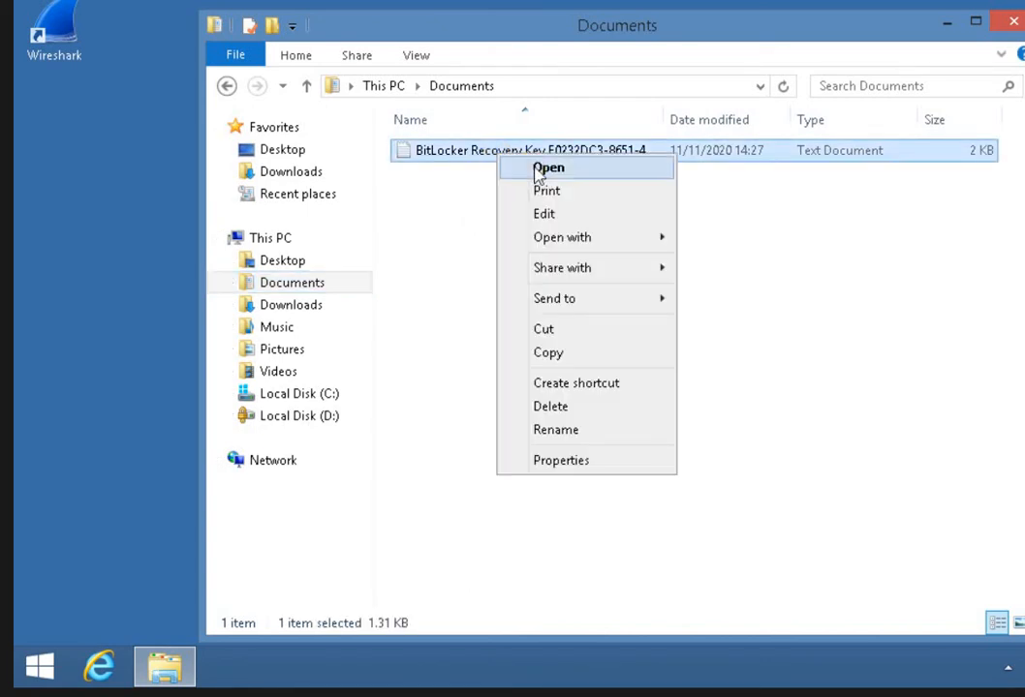
{"action": "key", "text": "Return"}
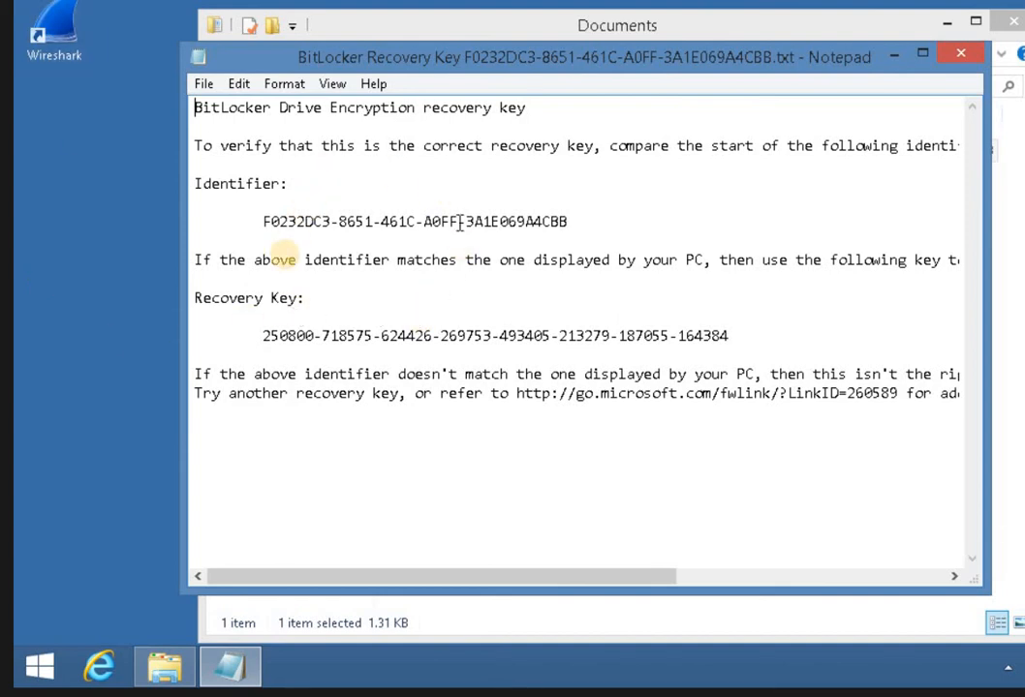
Copy the full 48-digit recovery key from the opened BitLocker recovery key text file.
{"action": "left_click", "coordinate": [264, 335]}
{"action": "key", "text": "shift+Home"}
{"action": "left_click", "coordinate": [727, 335], "text": "shift"}
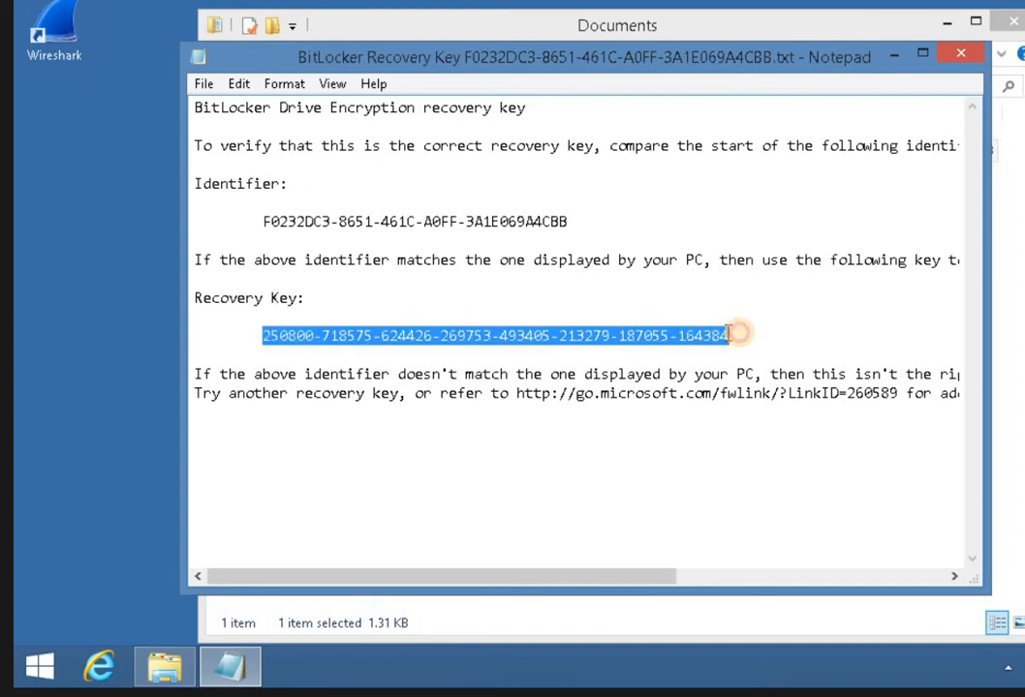
{"action": "right_click", "coordinate": [718, 336]}
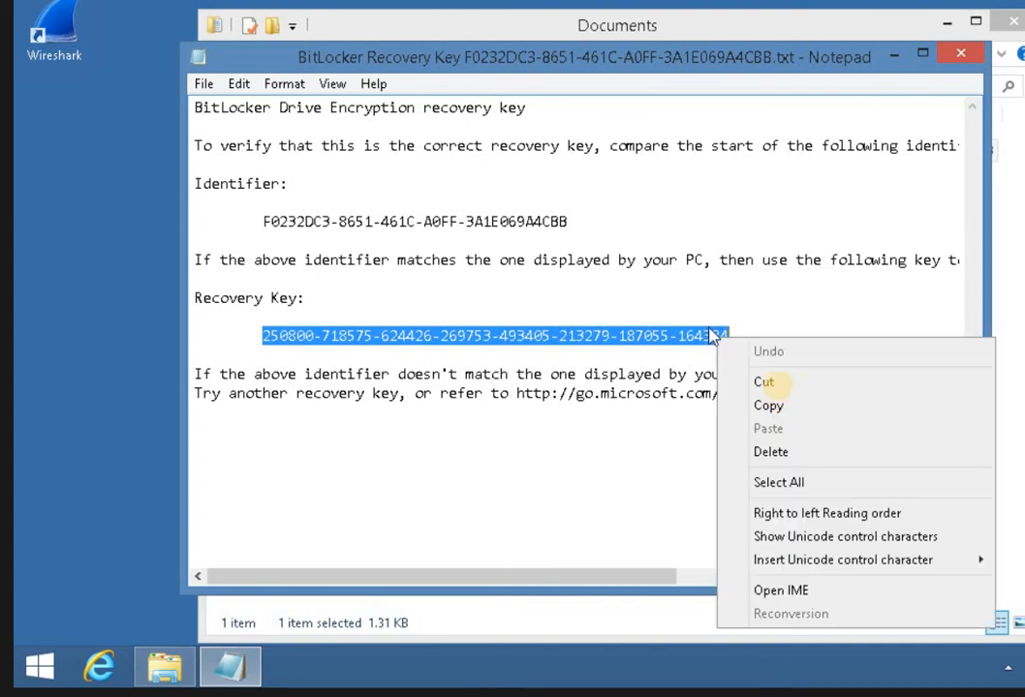
{"action": "left_click", "coordinate": [770, 406]}
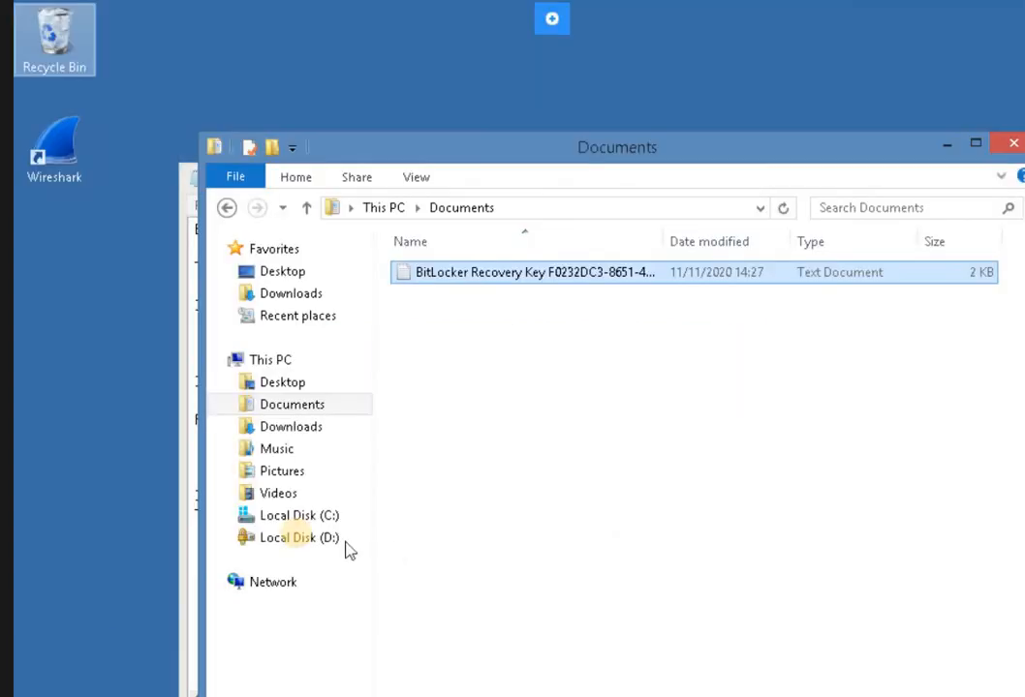
Try to open Local Disk (D:) directly from the Documents window's folder tree and dismiss the error.
{"action": "left_click", "coordinate": [301, 539]}
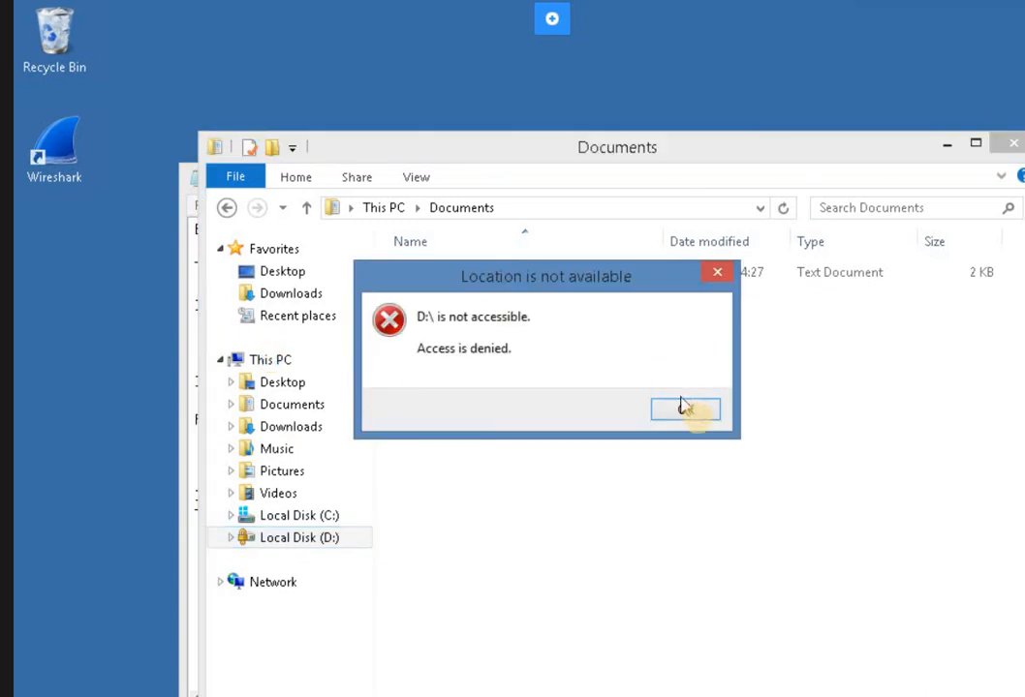
{"action": "left_click", "coordinate": [696, 420]}
{"action": "left_click", "coordinate": [701, 332]}
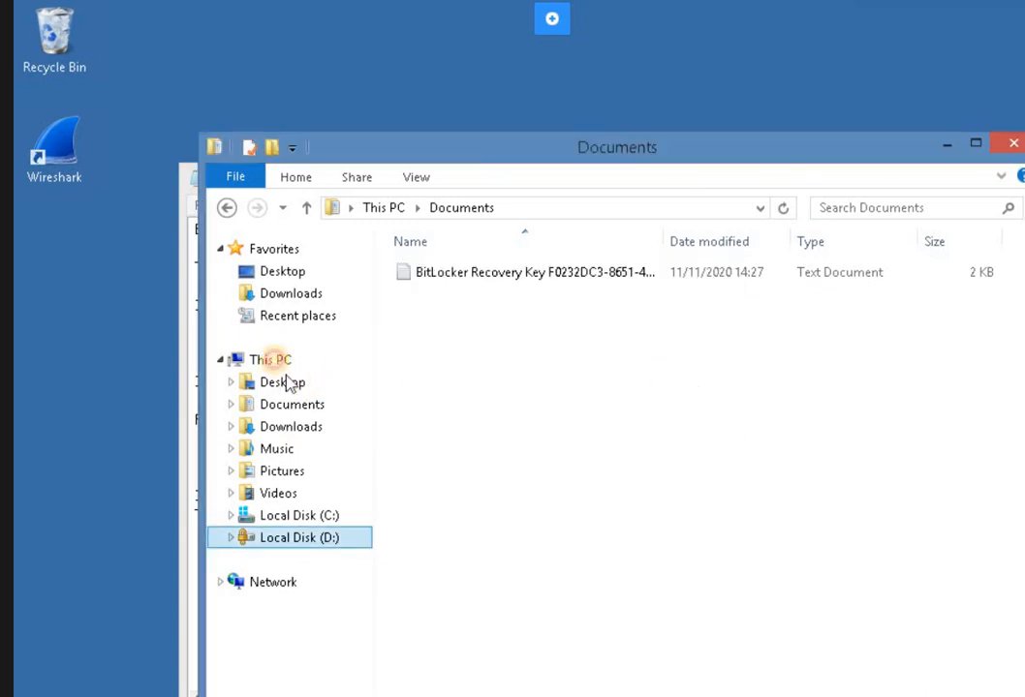
Unlock Local Disk (D:) from This PC, choosing the recovery key option instead of the password and pasting the copied recovery key.
{"action": "left_click", "coordinate": [271, 353]}
{"action": "left_click", "coordinate": [270, 360]}
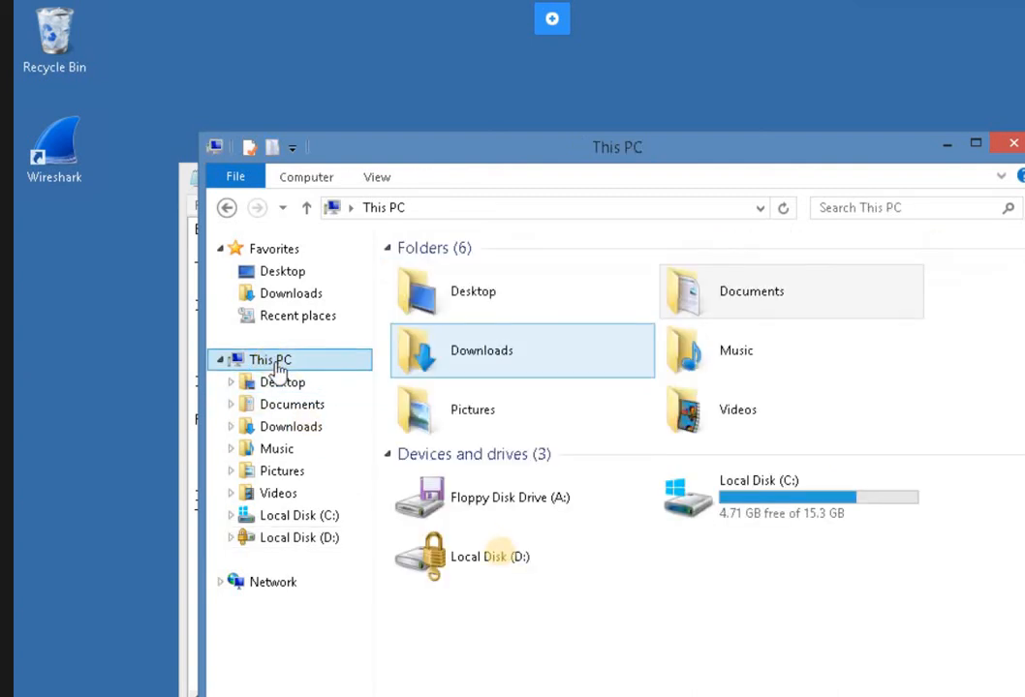
{"action": "left_click", "coordinate": [488, 558]}
{"action": "right_click", "coordinate": [487, 558]}
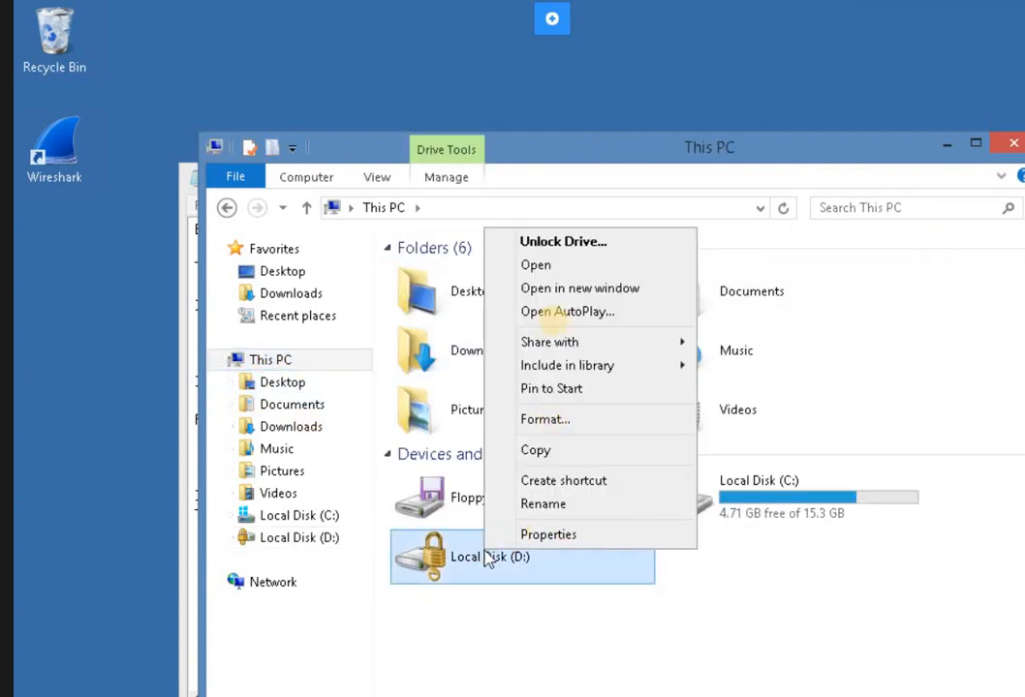
{"action": "left_click", "coordinate": [547, 242]}
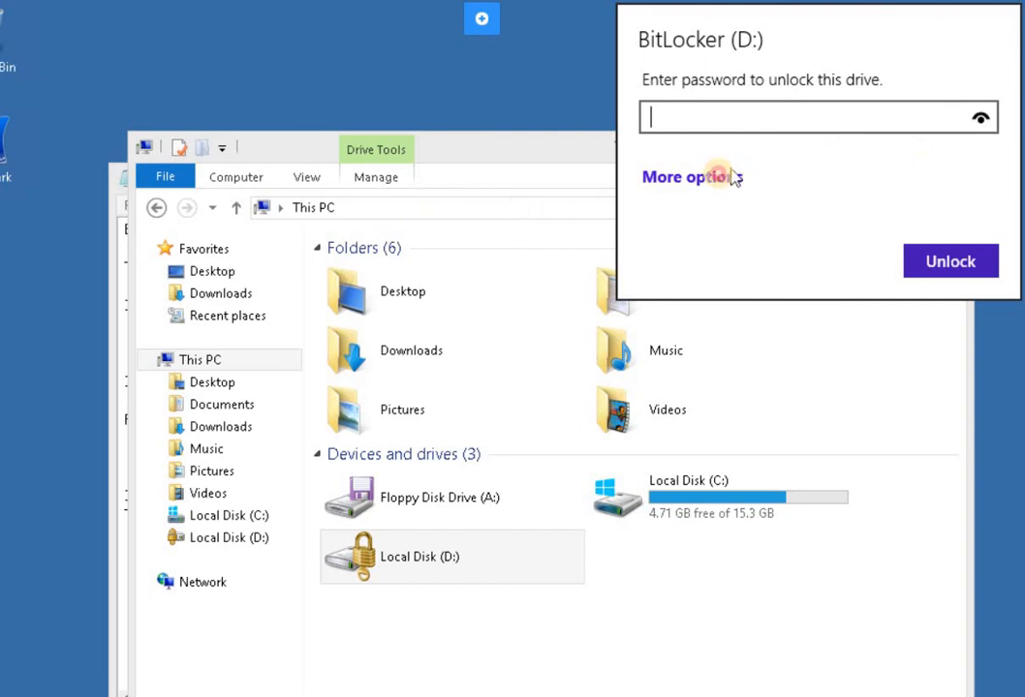
{"action": "left_click", "coordinate": [719, 183]}
{"action": "left_click", "coordinate": [690, 236]}
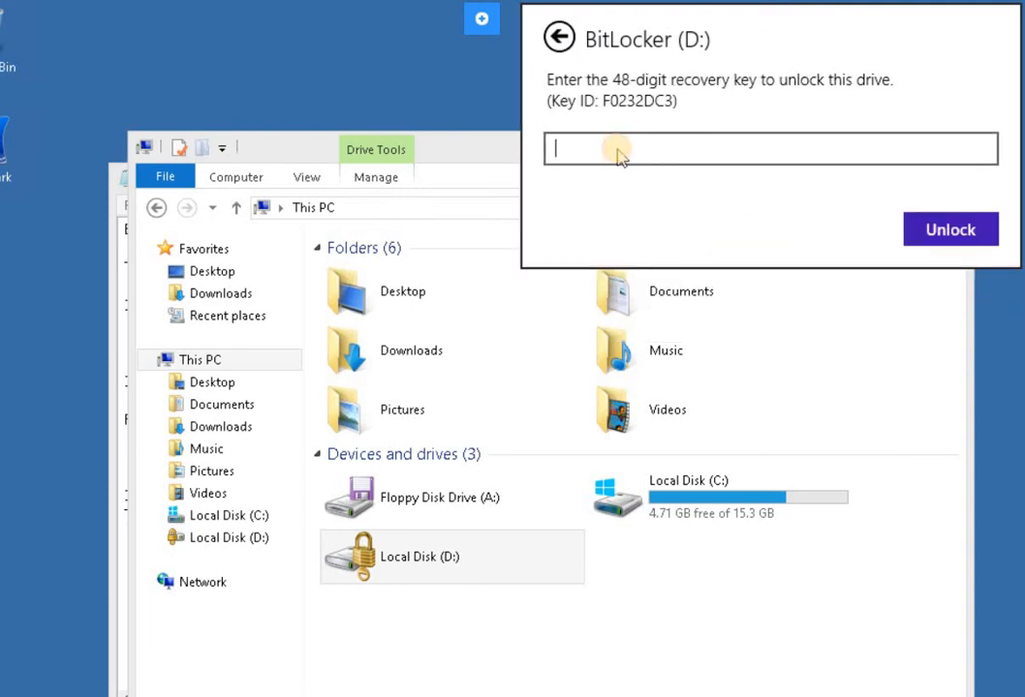
{"action": "key", "text": "ctrl+v"}
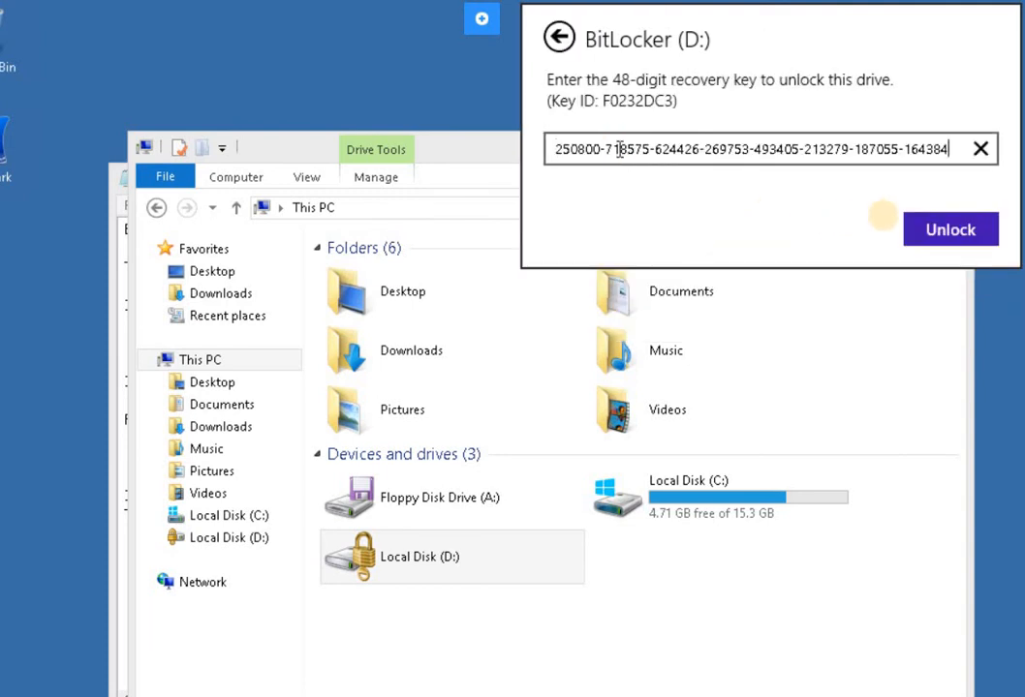
{"action": "left_click", "coordinate": [930, 243]}
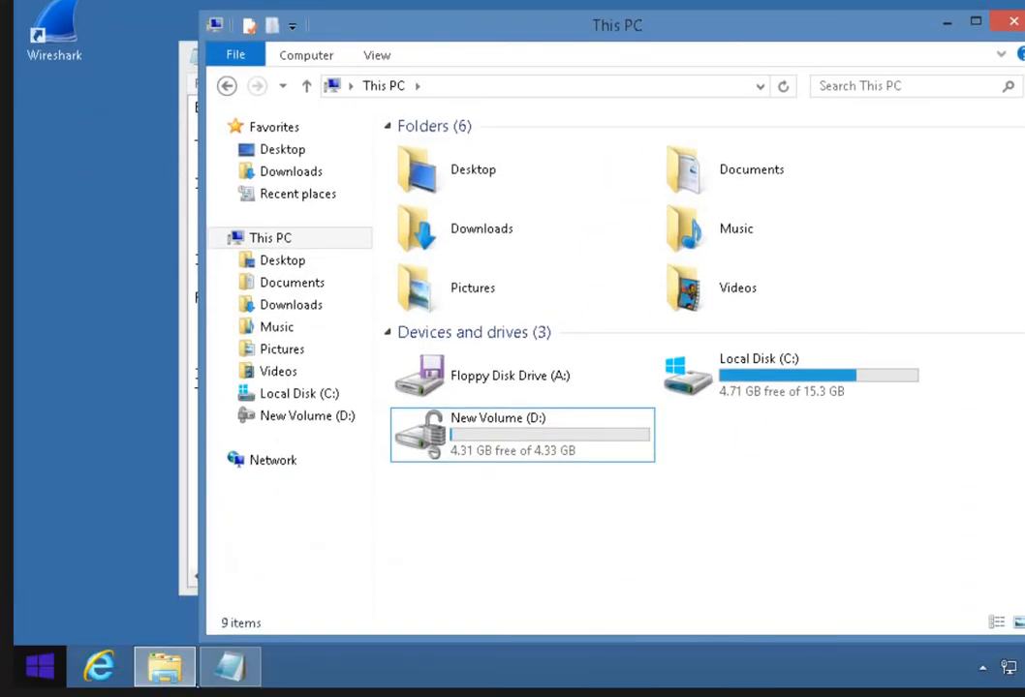
Search for cmd from the Start screen and open the Command Prompt as administrator.
{"action": "key", "text": "super"}
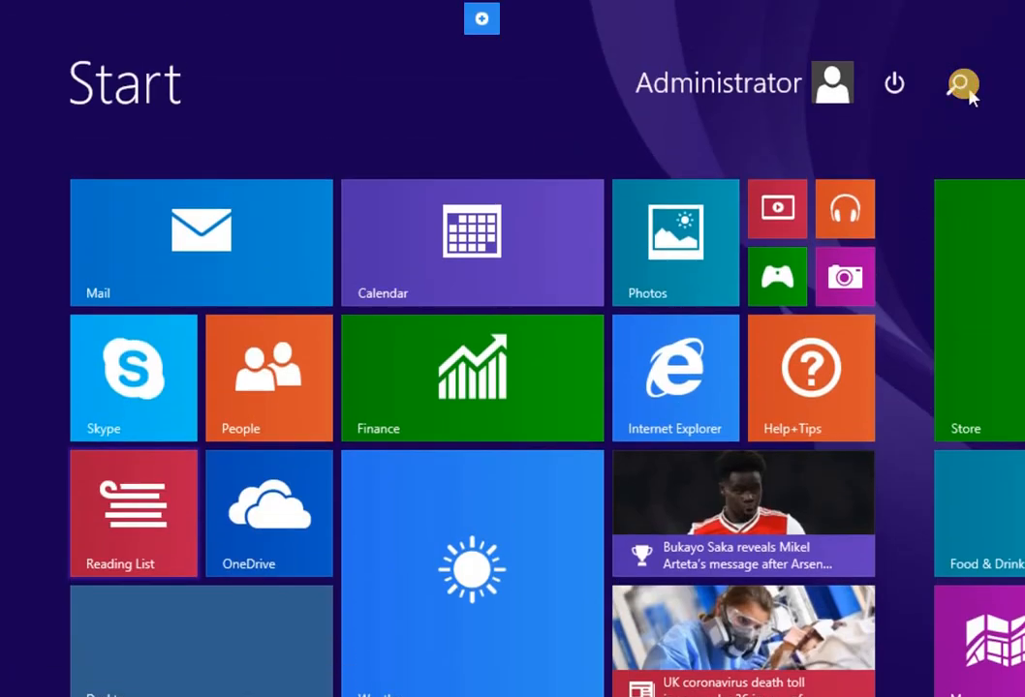
{"action": "scroll", "coordinate": [961, 48], "scroll_direction": "down", "scroll_amount": 3}
{"action": "left_click", "coordinate": [958, 85]}
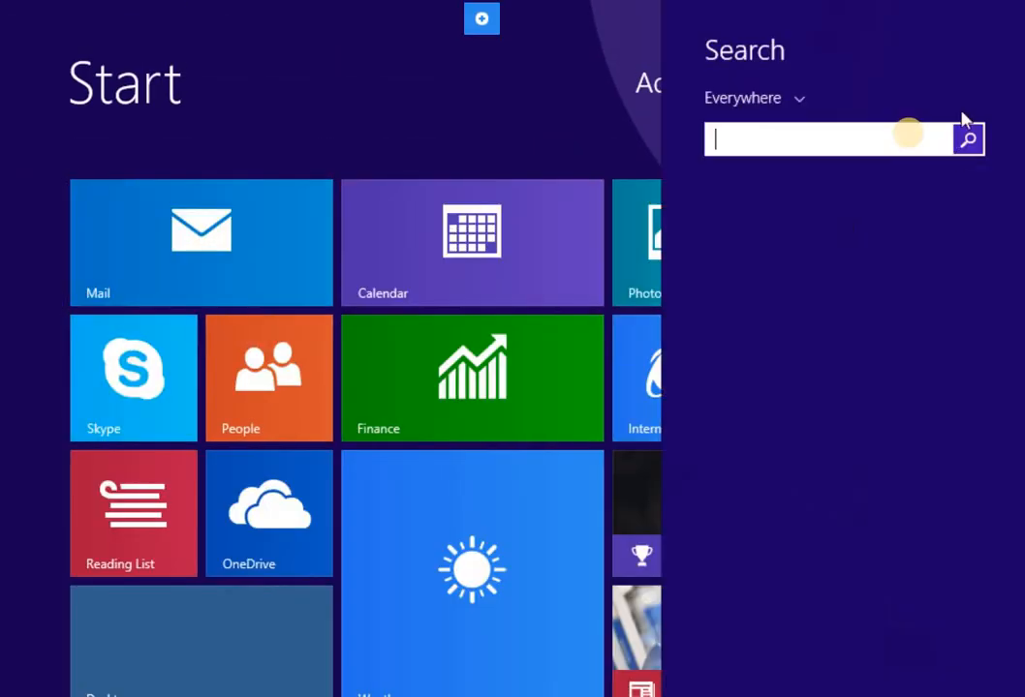
{"action": "type", "text": "cmd"}
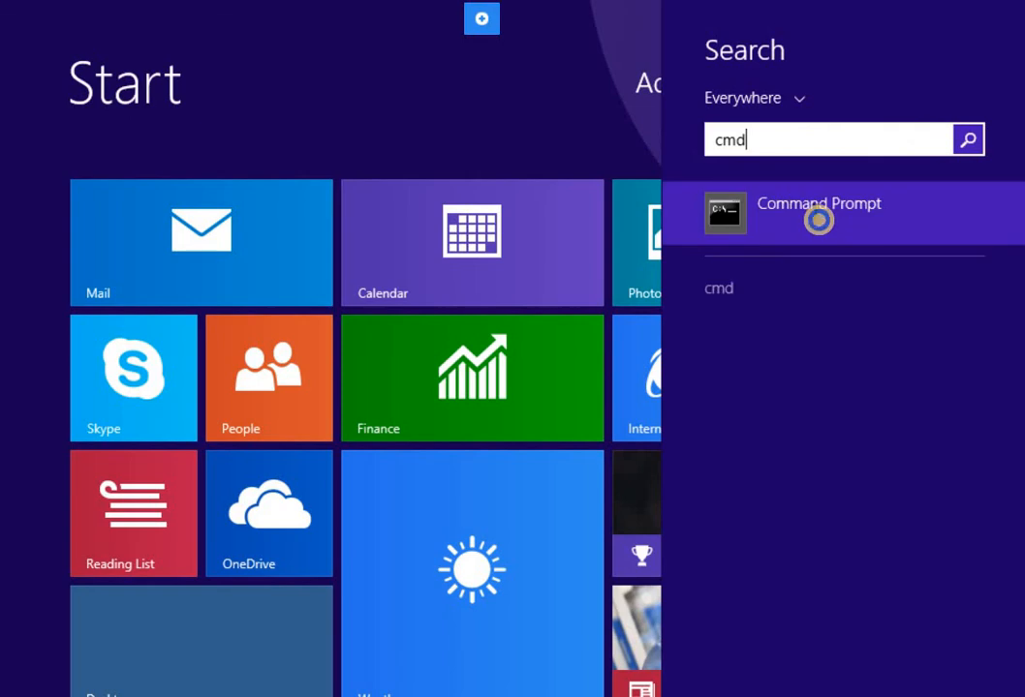
{"action": "right_click", "coordinate": [816, 221]}
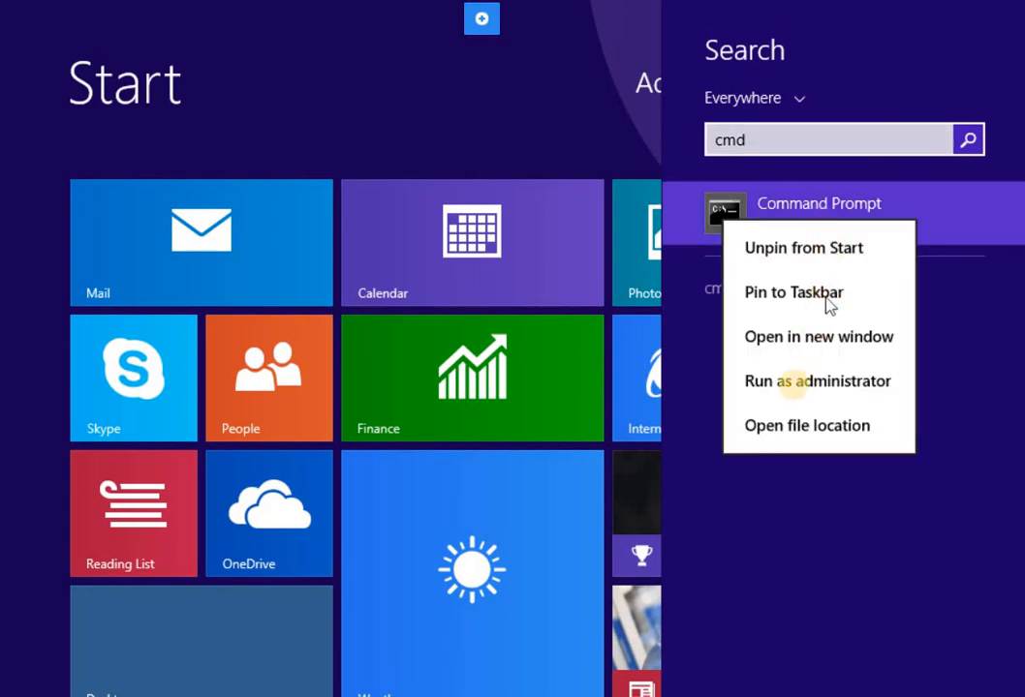
{"action": "left_click", "coordinate": [796, 394]}
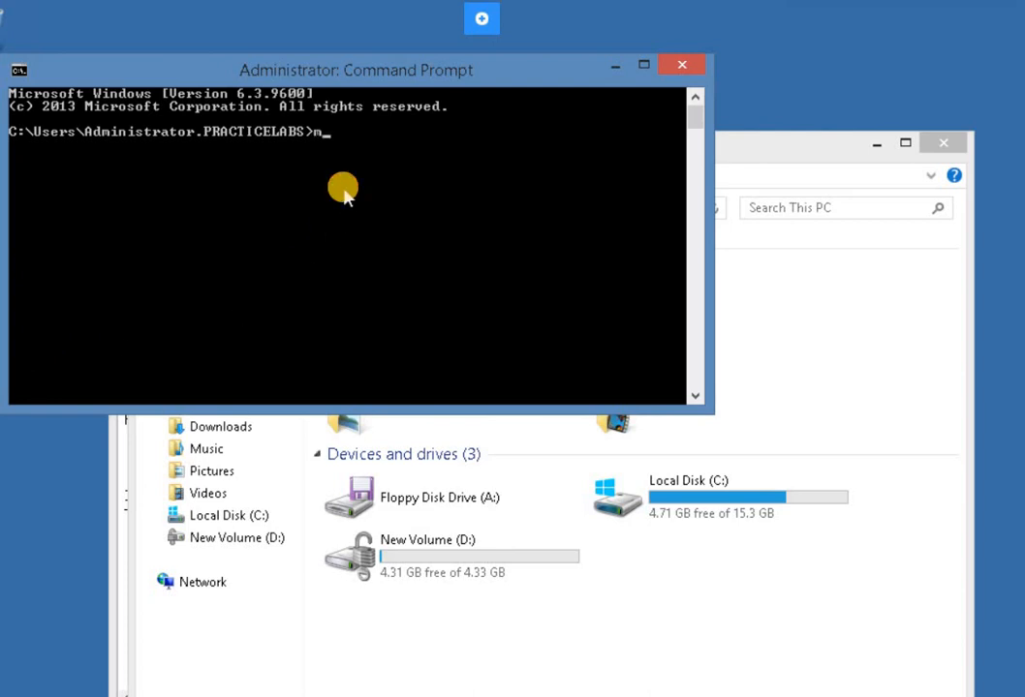
Run manage-bde -off D: to turn off BitLocker and decrypt drive D:.
{"action": "type", "text": "manag"}
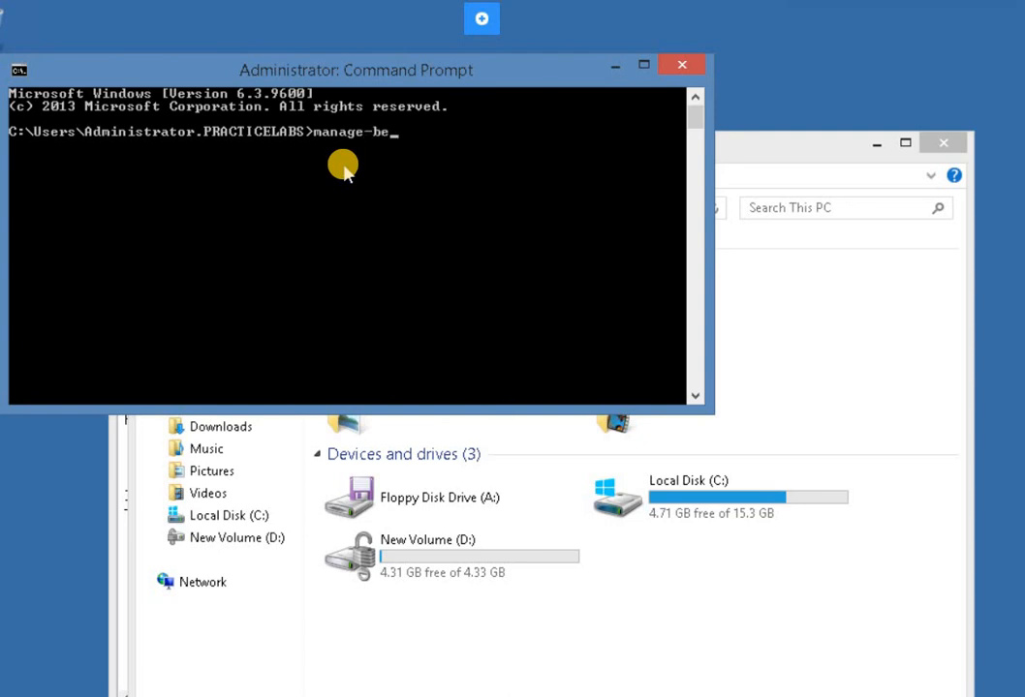
{"action": "type", "text": "e-bde -off D:"}
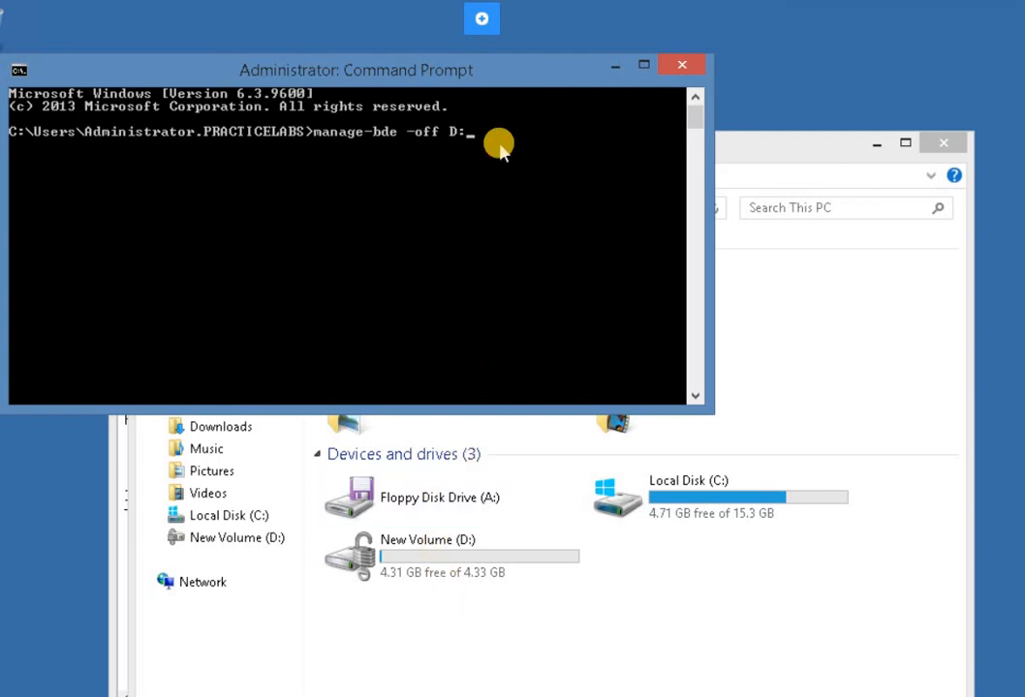
{"action": "key", "text": "Return"}
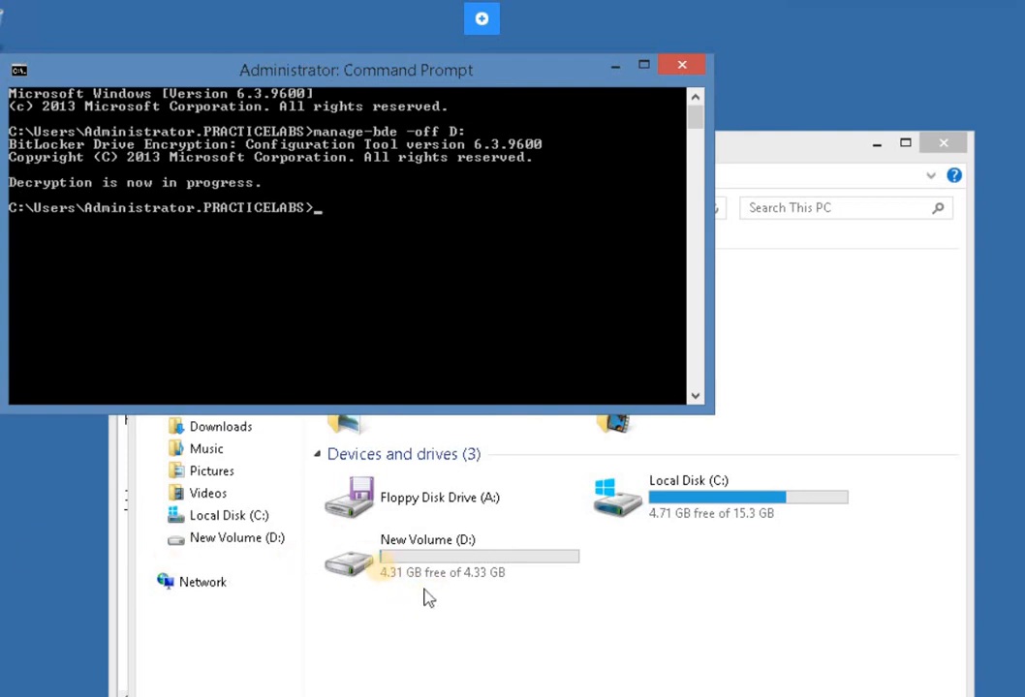
{"action": "left_click", "coordinate": [386, 576]}
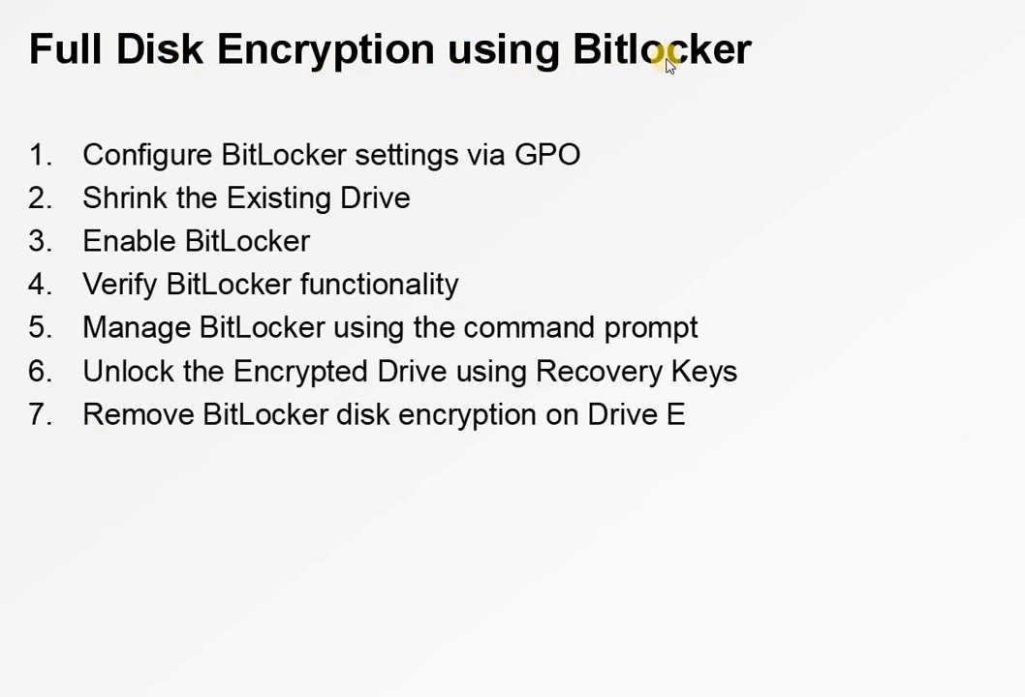
{"action": "left_click", "coordinate": [453, 182]}
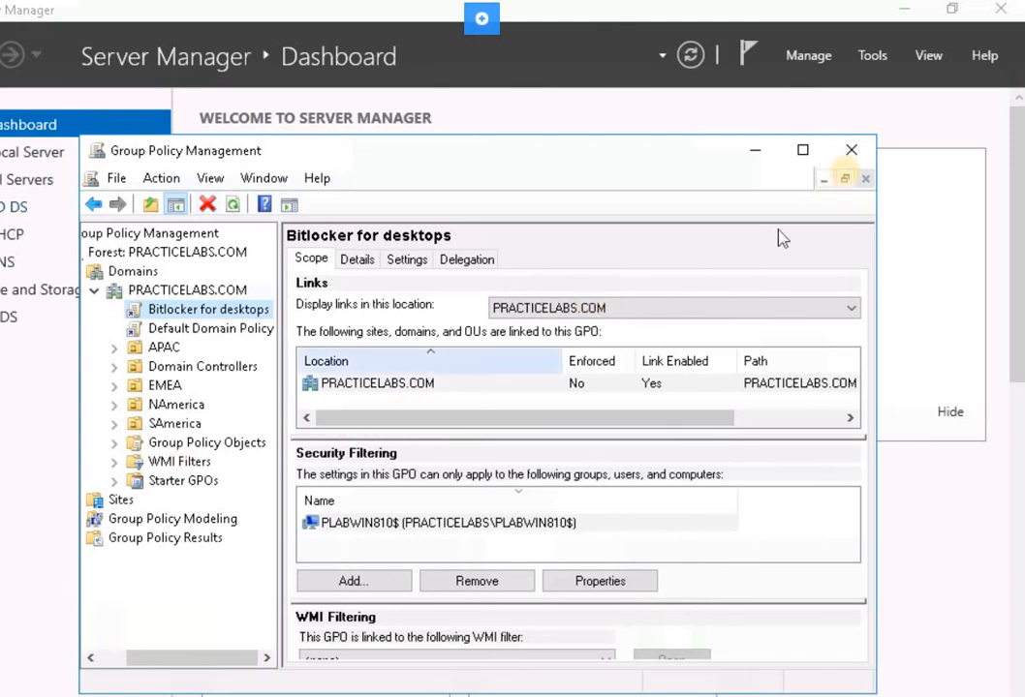
Close and reopen Group Policy Management from Server Manager, then expand the forest's Domains node.
{"action": "left_click", "coordinate": [849, 152]}
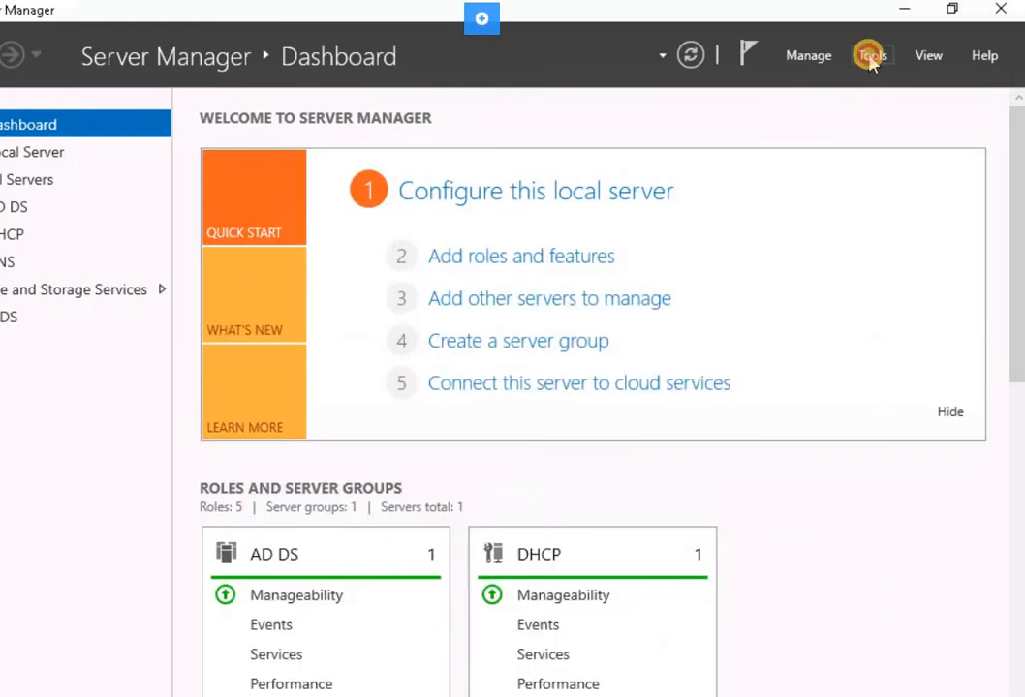
{"action": "left_click", "coordinate": [871, 58]}
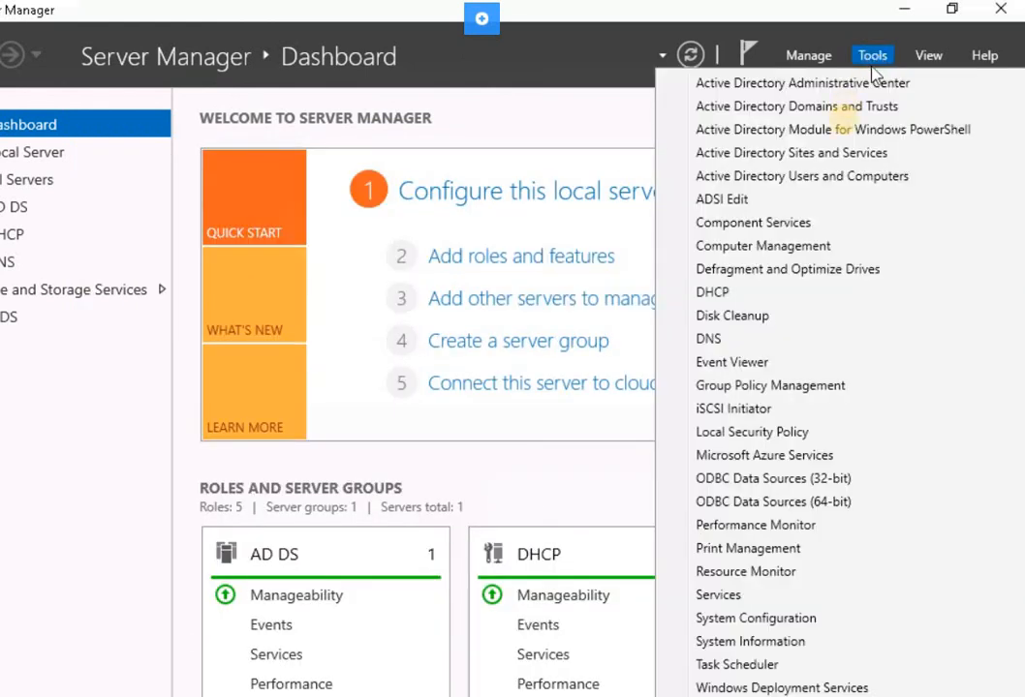
{"action": "left_click", "coordinate": [765, 386]}
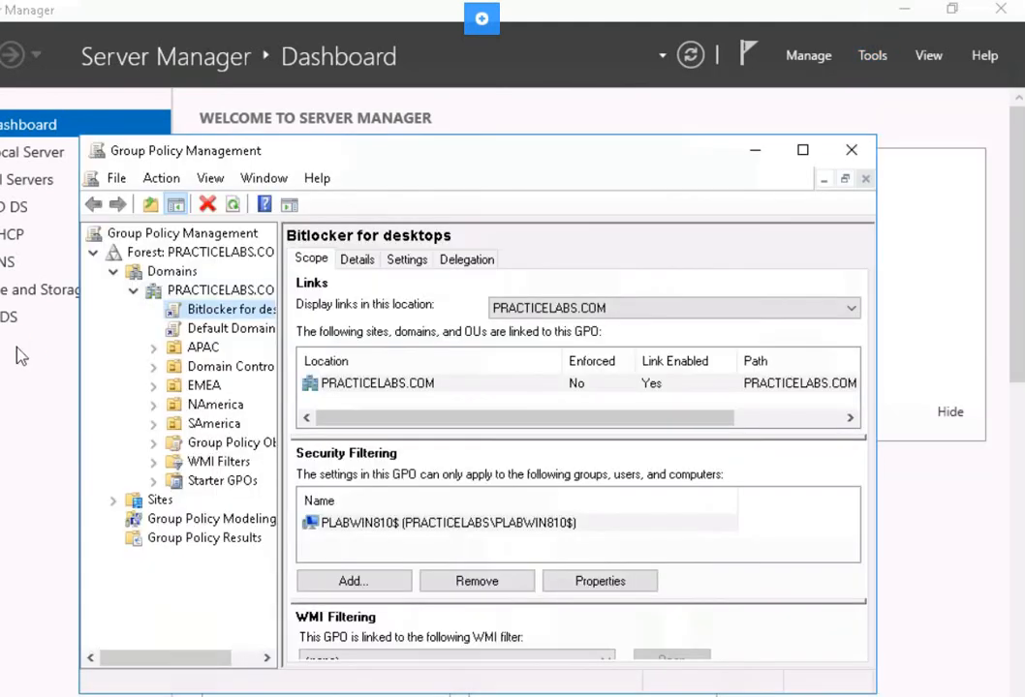
{"action": "left_click", "coordinate": [93, 255]}
{"action": "left_click", "coordinate": [93, 256]}
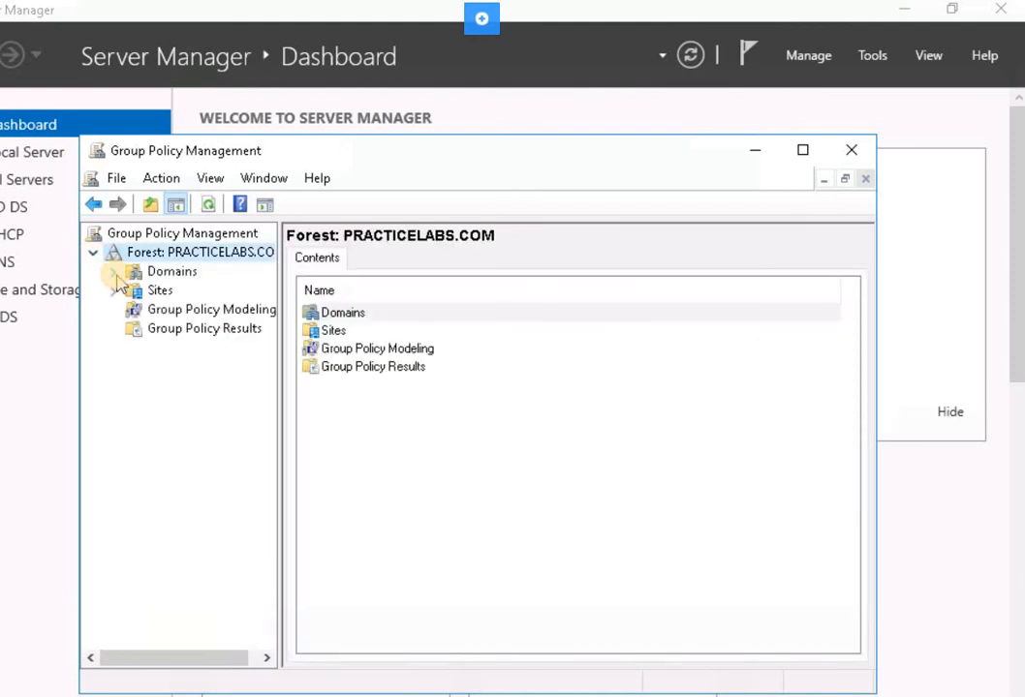
{"action": "left_click", "coordinate": [113, 272]}
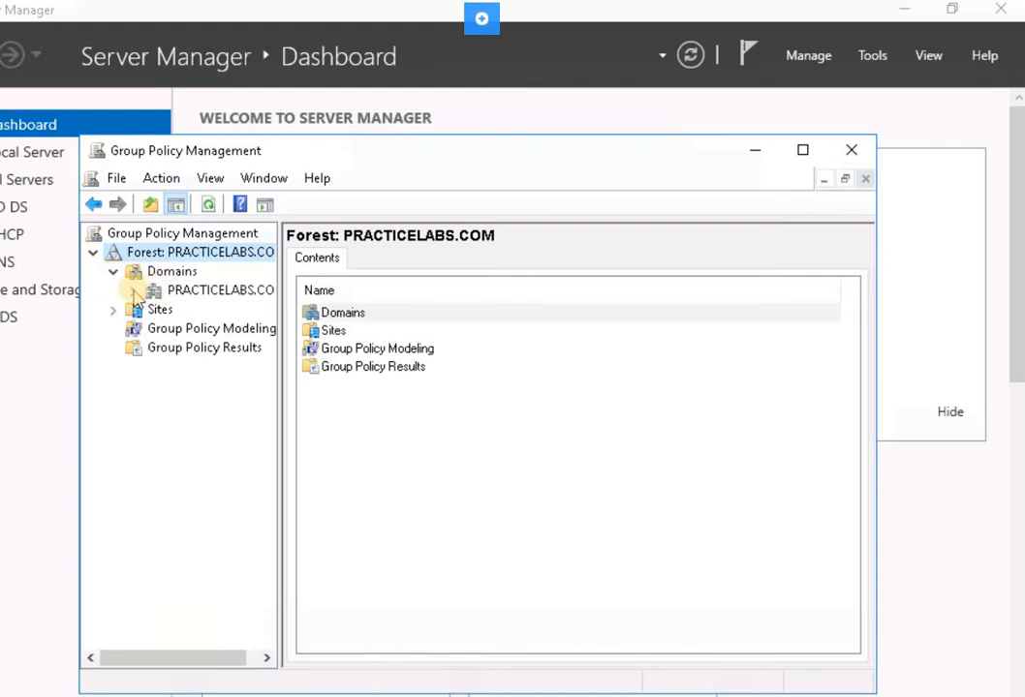
Create a GPO named Removeable media in the PRACTICELABS.COM domain and link it there, with no source starter GPO.
{"action": "left_click", "coordinate": [182, 292]}
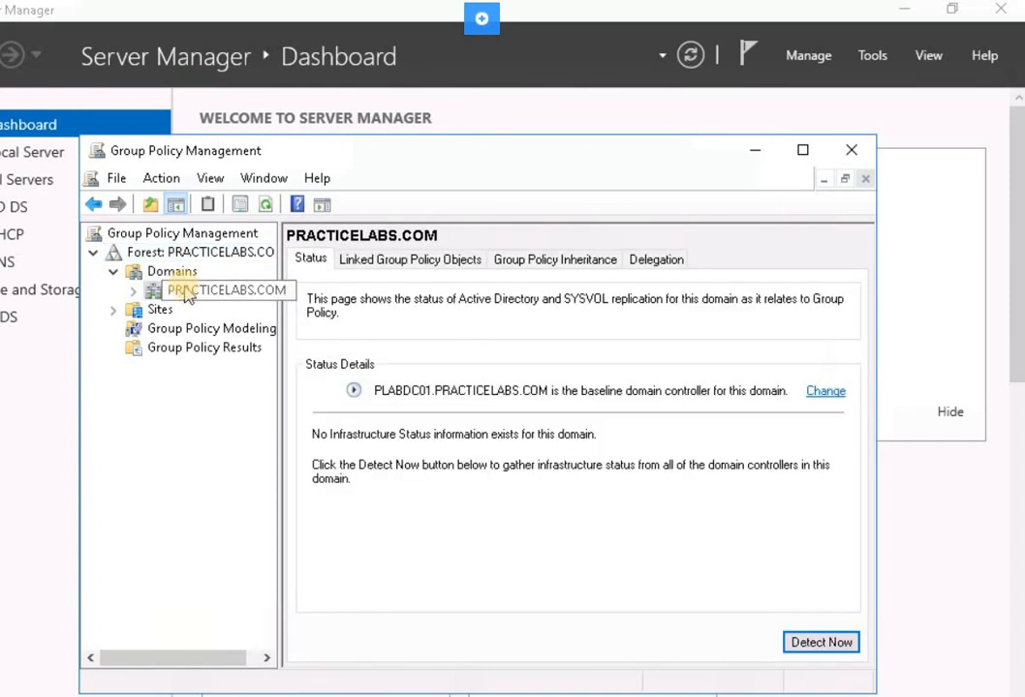
{"action": "right_click", "coordinate": [185, 290]}
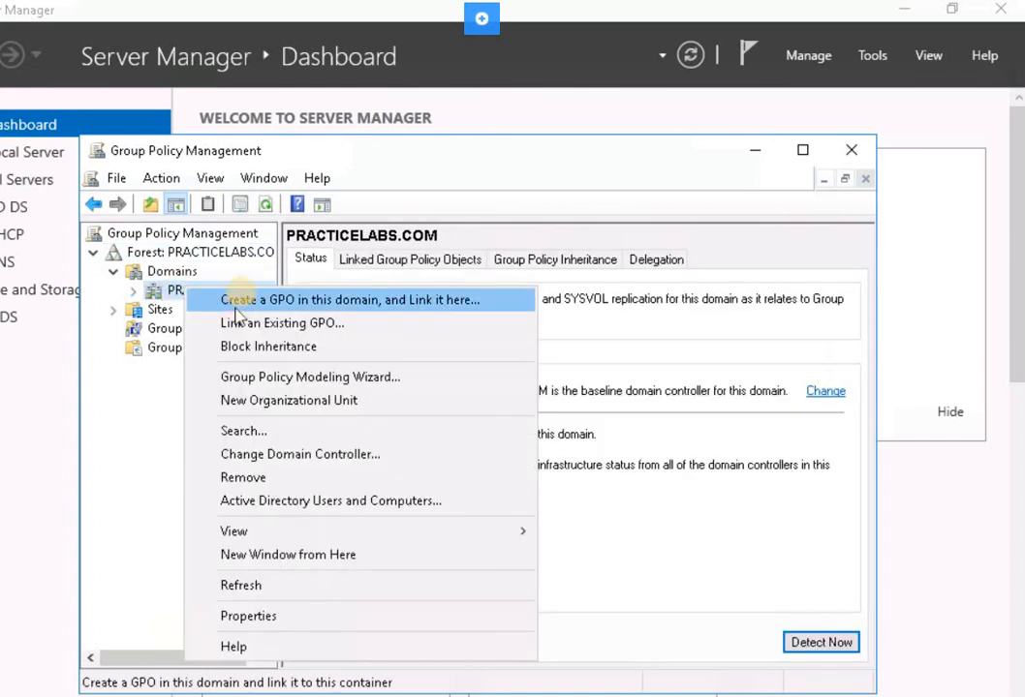
{"action": "left_click", "coordinate": [243, 302]}
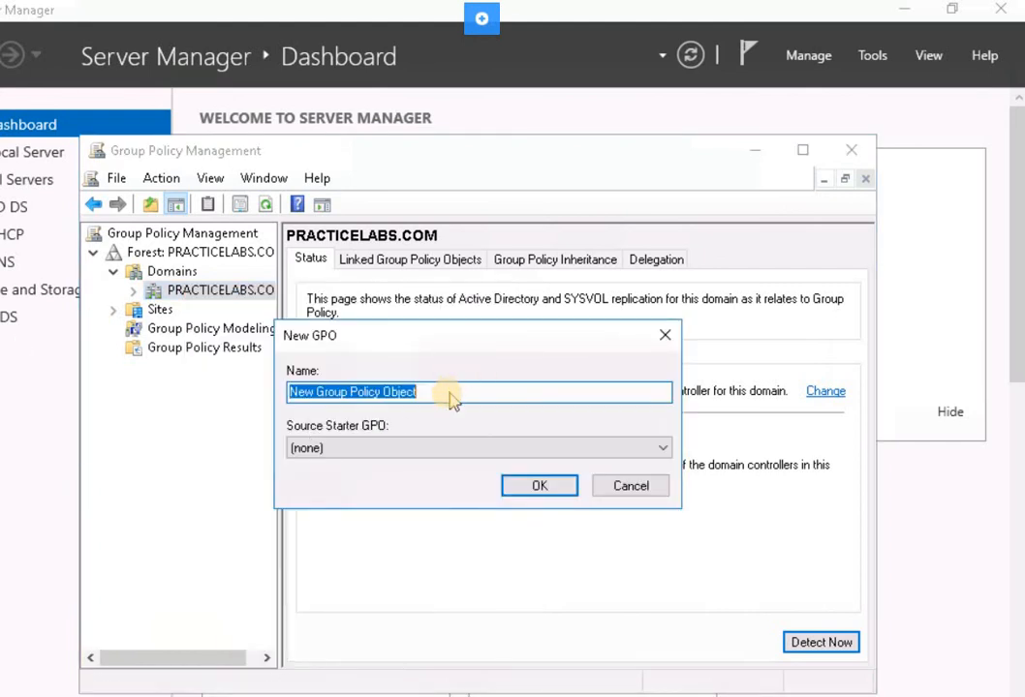
{"action": "type", "text": "R"}
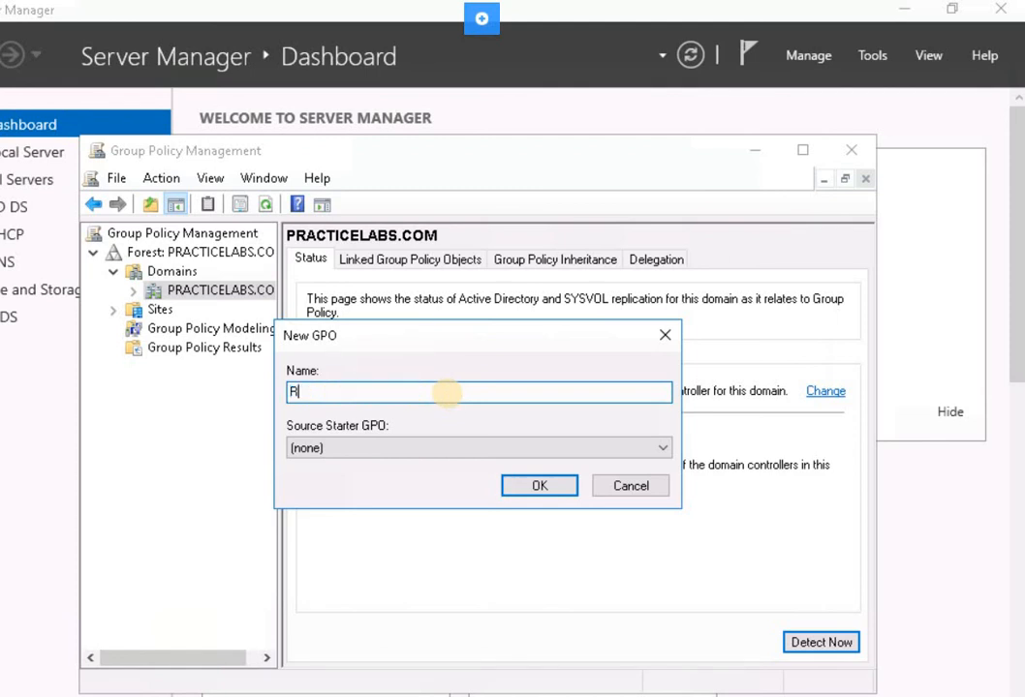
{"action": "type", "text": "emoveable media"}
{"action": "left_click", "coordinate": [539, 485]}
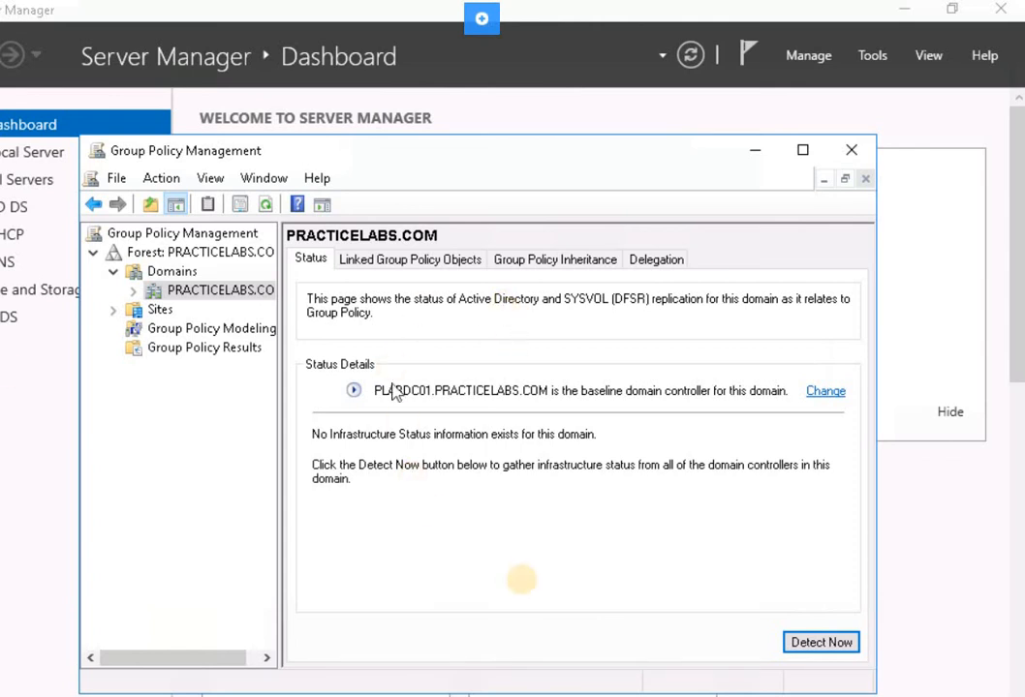
Expand PRACTICELABS.COM and open the Removeable media GPO for editing.
{"action": "left_click", "coordinate": [134, 292]}
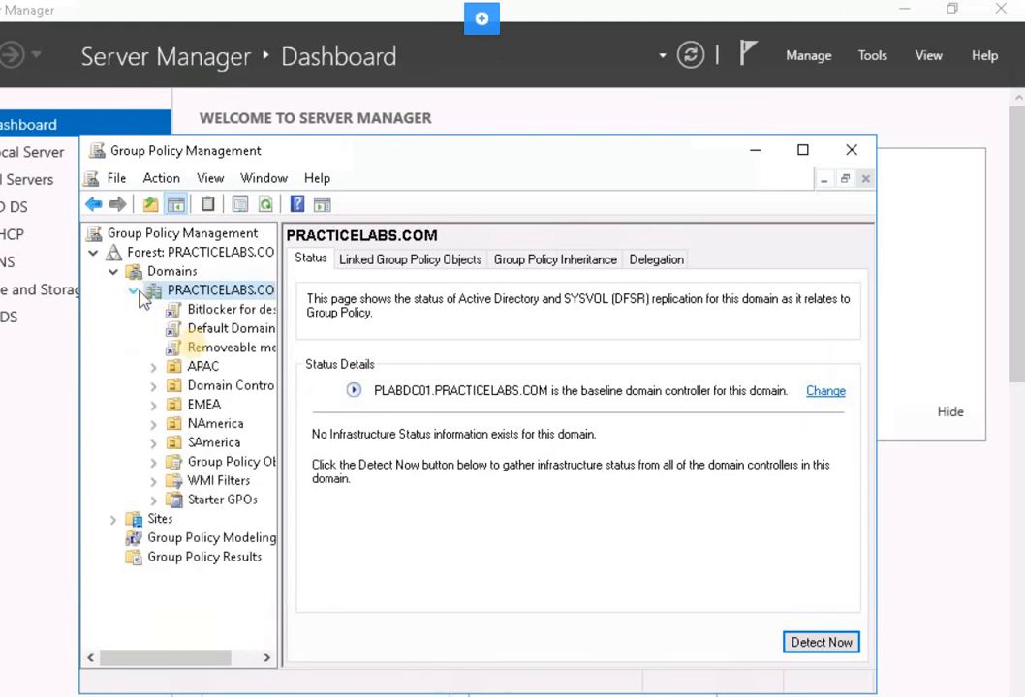
{"action": "right_click", "coordinate": [202, 351]}
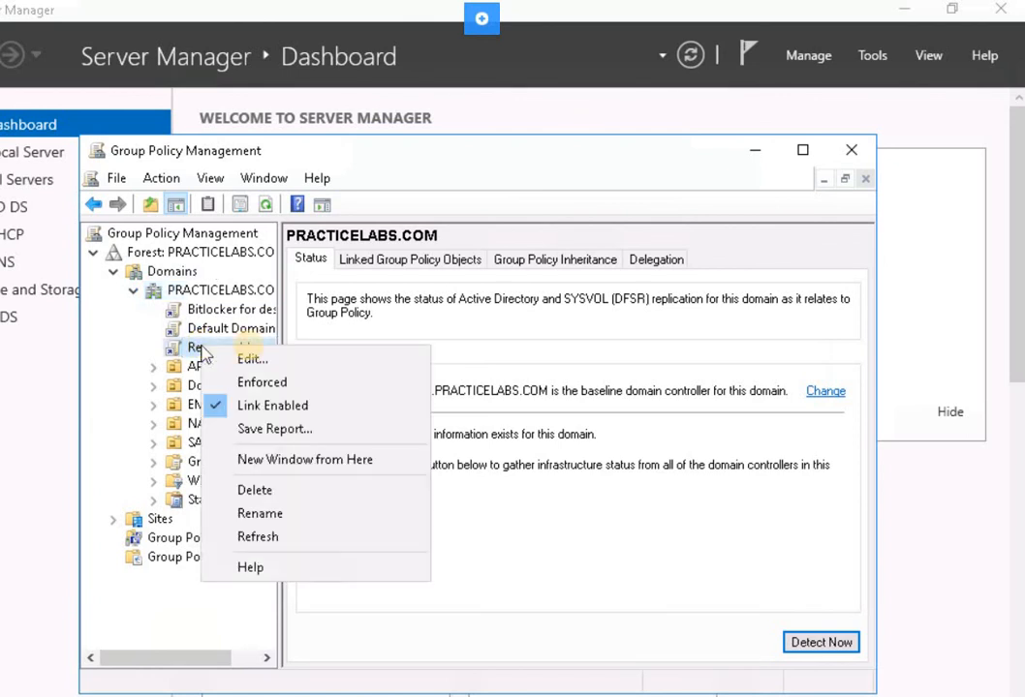
{"action": "left_click", "coordinate": [250, 359]}
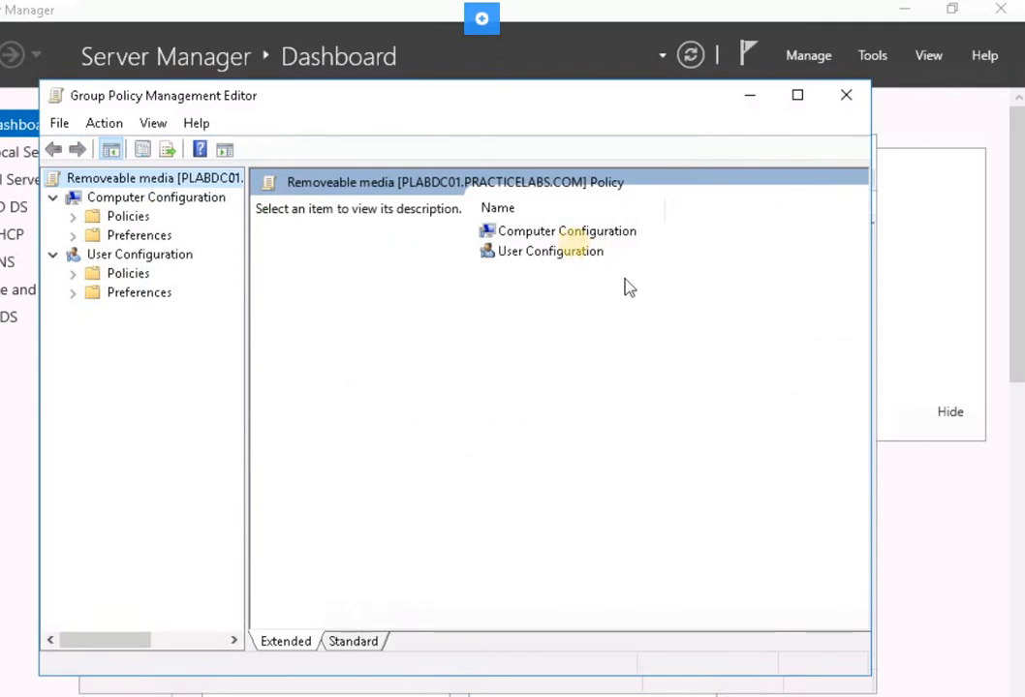
Open the Removable Storage Access settings under Computer Configuration, Policies, Administrative Templates, System.
{"action": "left_click", "coordinate": [574, 233]}
{"action": "double_click", "coordinate": [575, 236]}
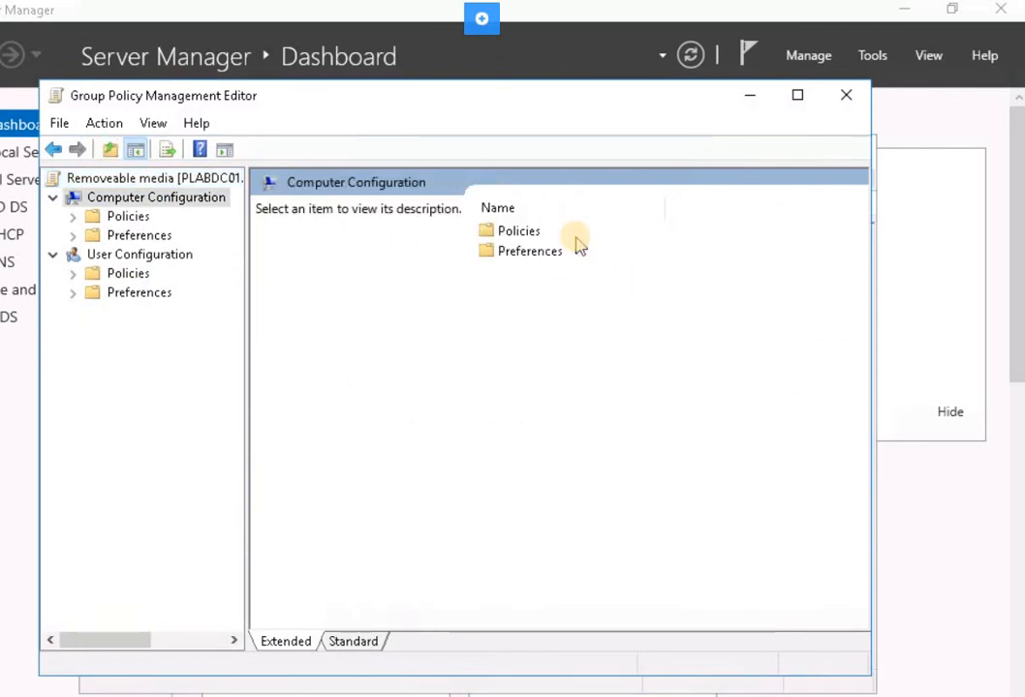
{"action": "double_click", "coordinate": [521, 233]}
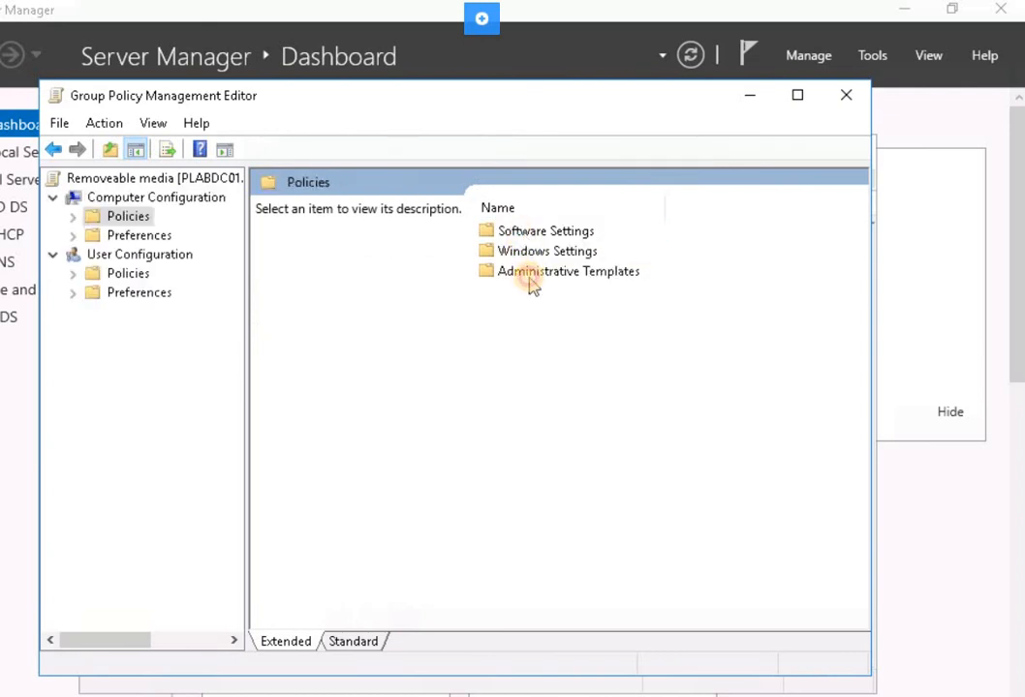
{"action": "double_click", "coordinate": [530, 277]}
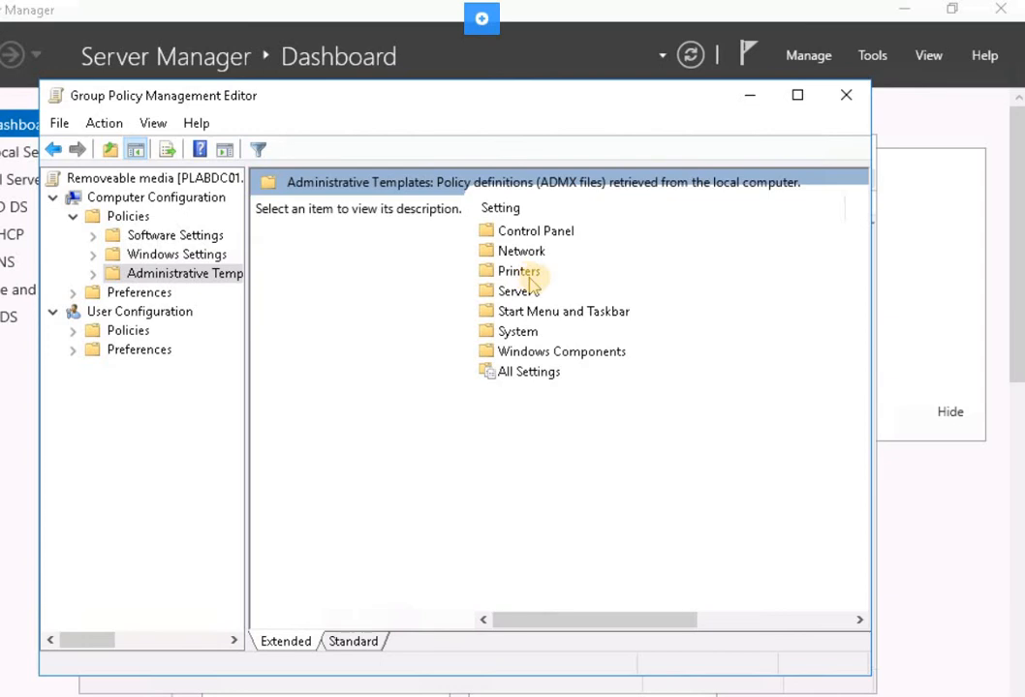
{"action": "double_click", "coordinate": [522, 333]}
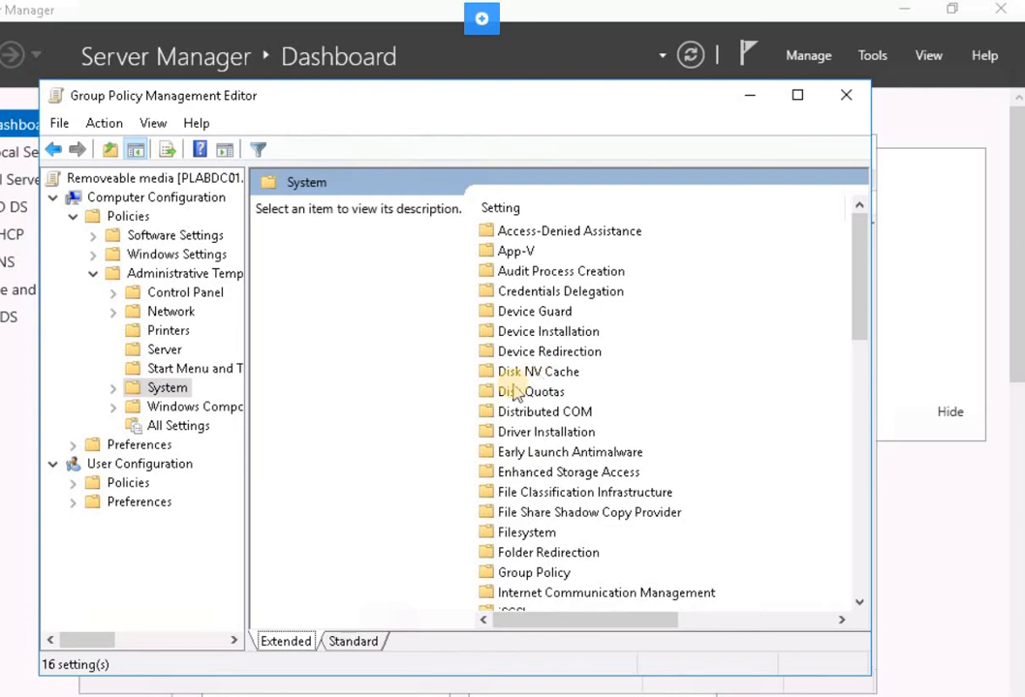
{"action": "left_click", "coordinate": [515, 393]}
{"action": "key", "text": "r"}
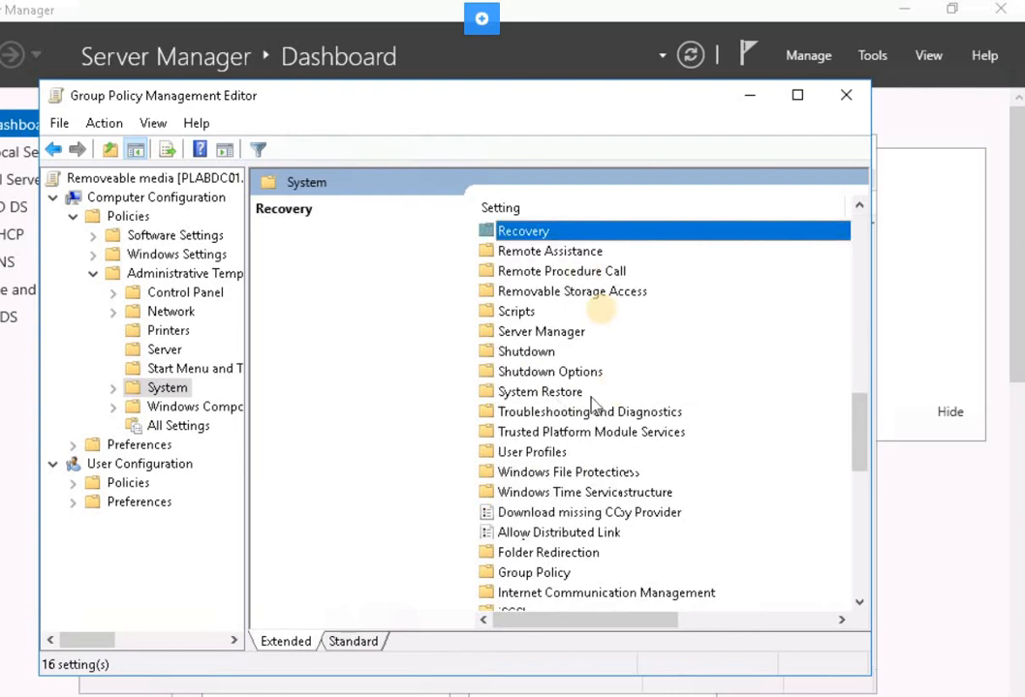
{"action": "left_click", "coordinate": [574, 293]}
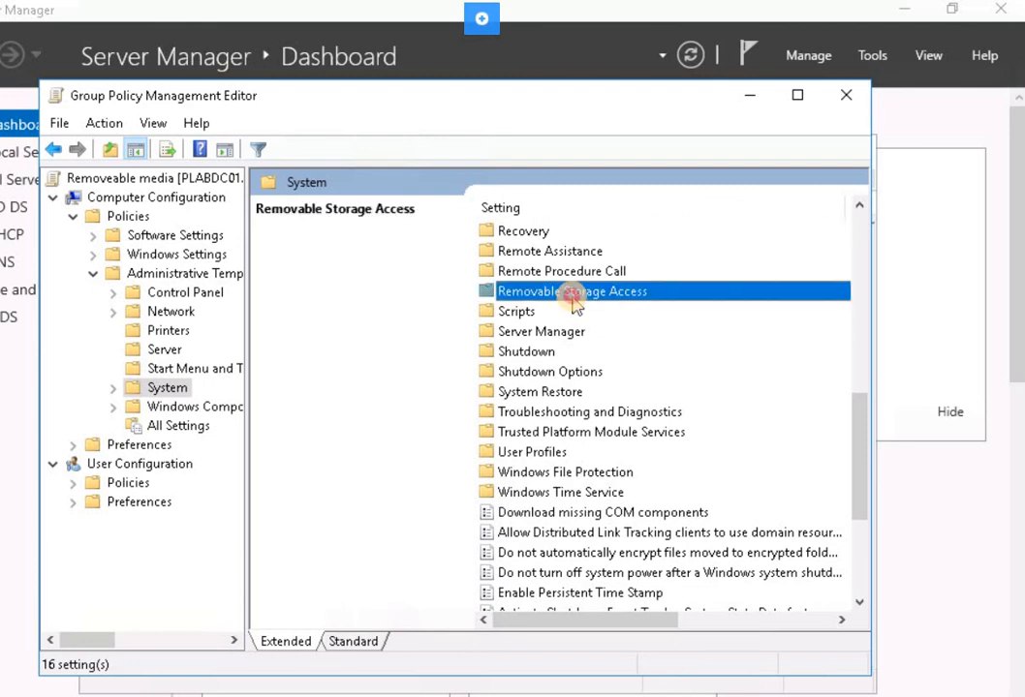
{"action": "double_click", "coordinate": [573, 294]}
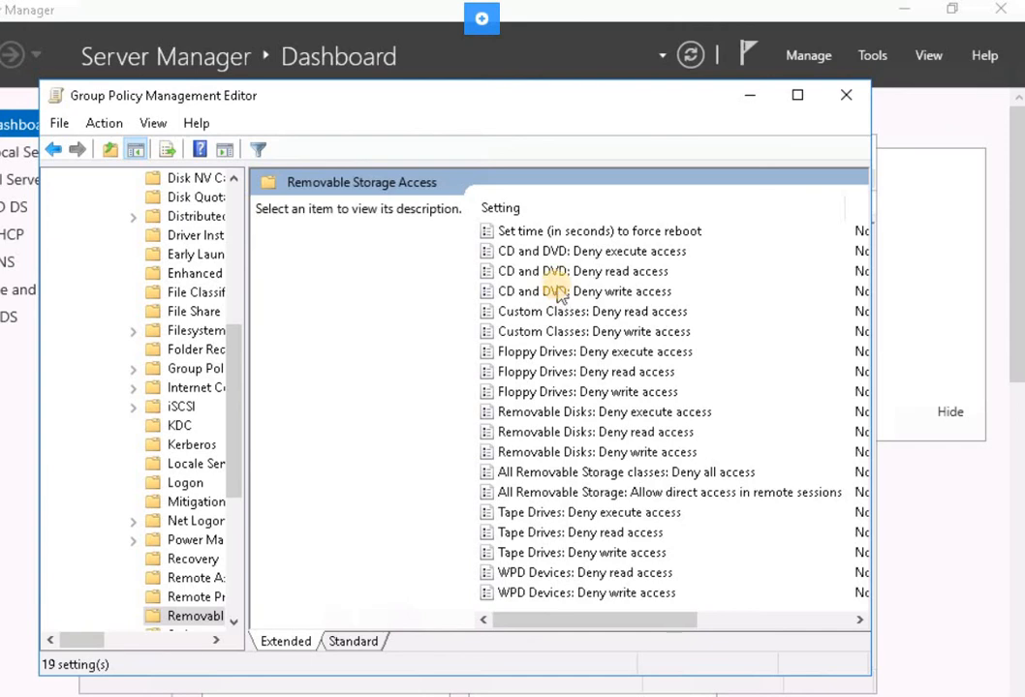
Enable the Removable Disks: Deny write access policy, apply it, check its state, and close the policy editor.
{"action": "left_click", "coordinate": [560, 292]}
{"action": "left_click", "coordinate": [560, 412]}
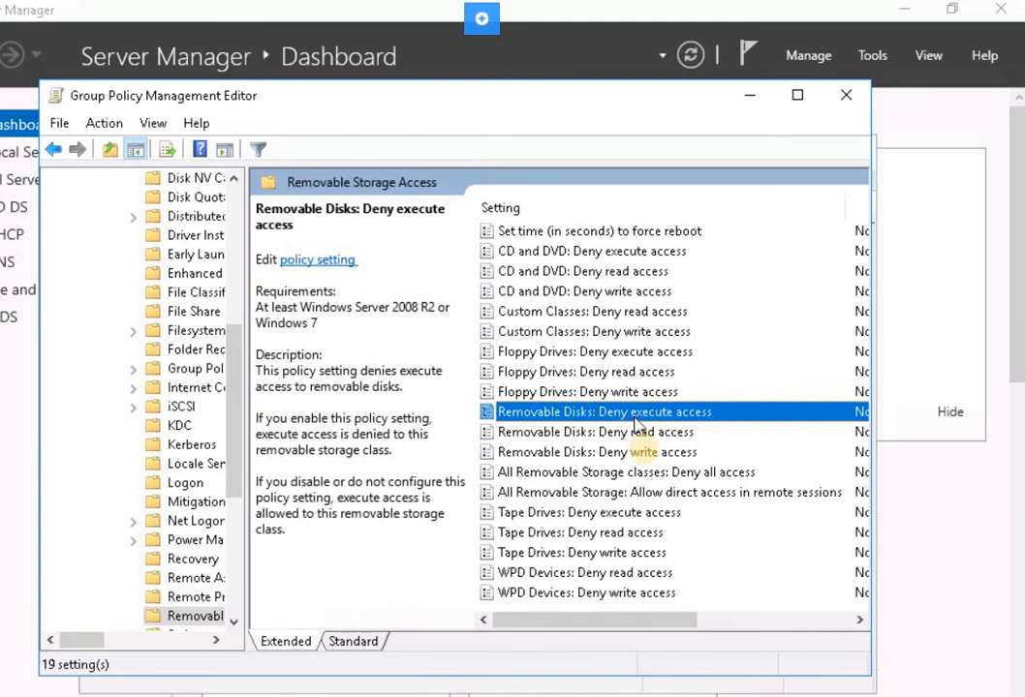
{"action": "left_click", "coordinate": [616, 453]}
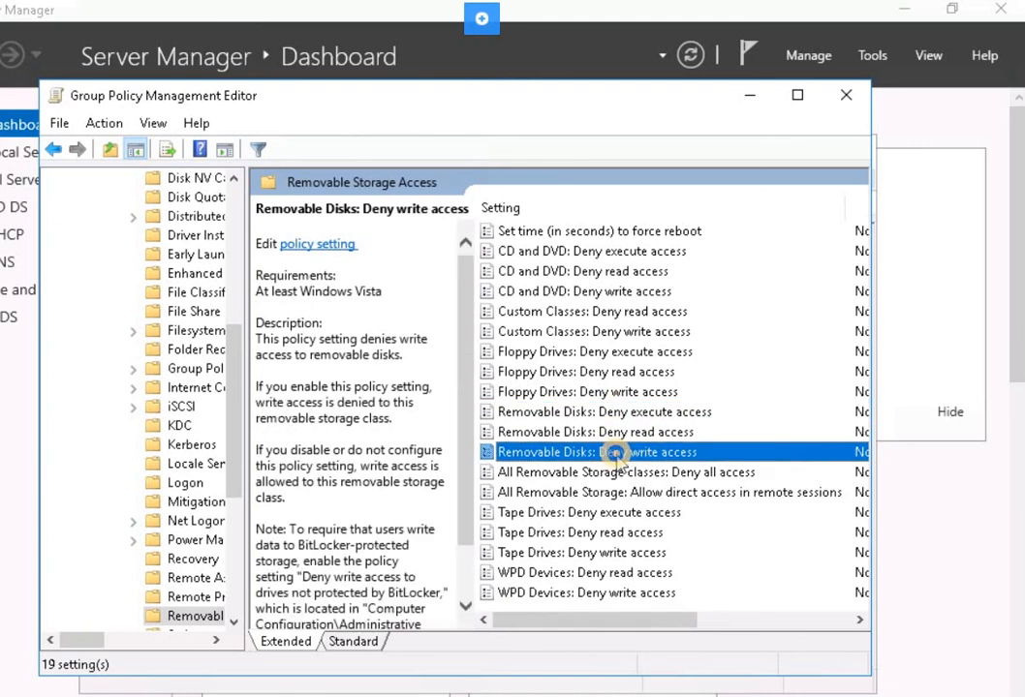
{"action": "right_click", "coordinate": [617, 455]}
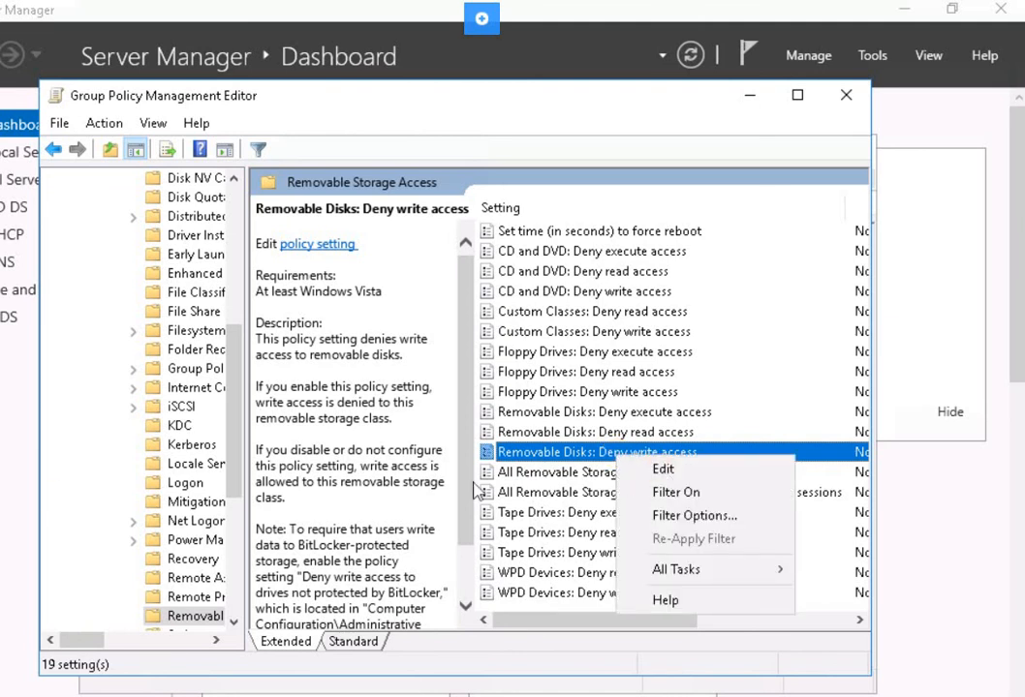
{"action": "key", "text": "Return"}
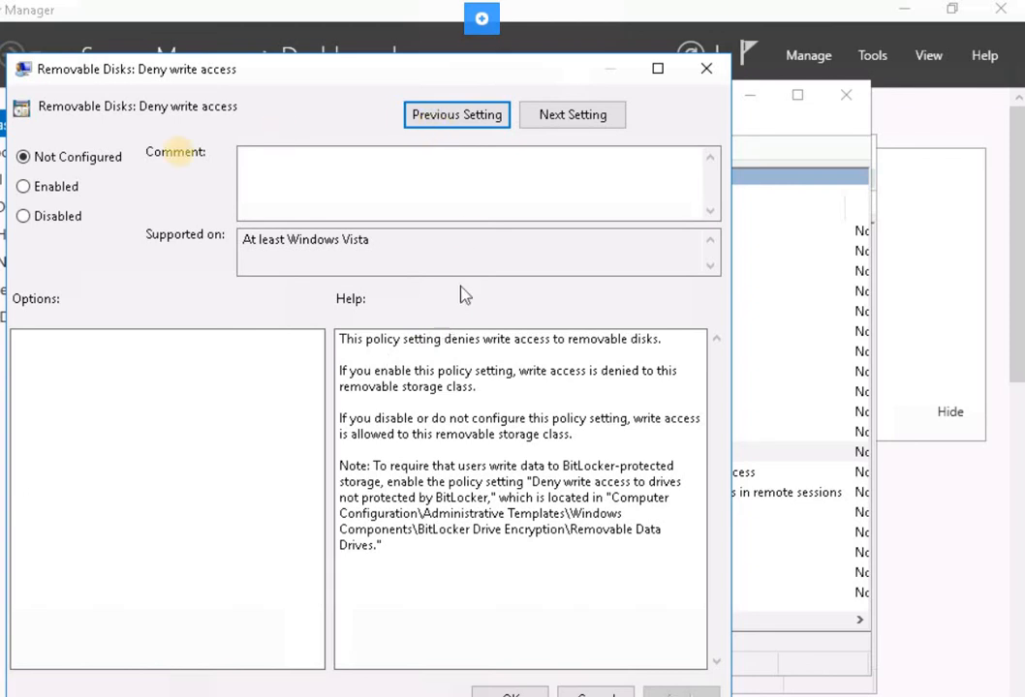
{"action": "left_click", "coordinate": [53, 192]}
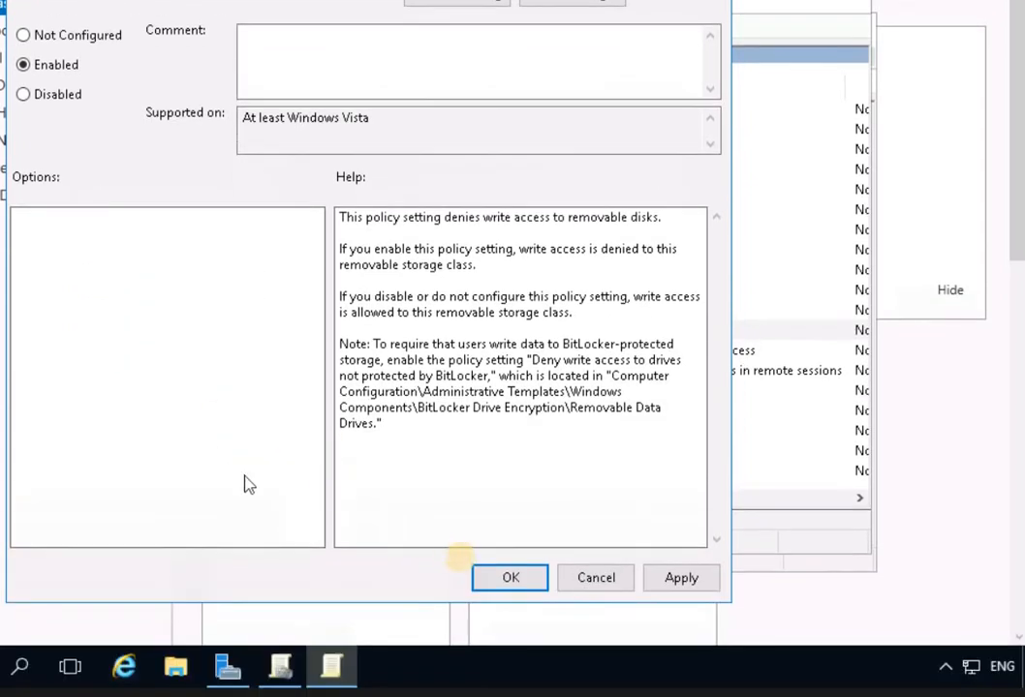
{"action": "left_click", "coordinate": [679, 579]}
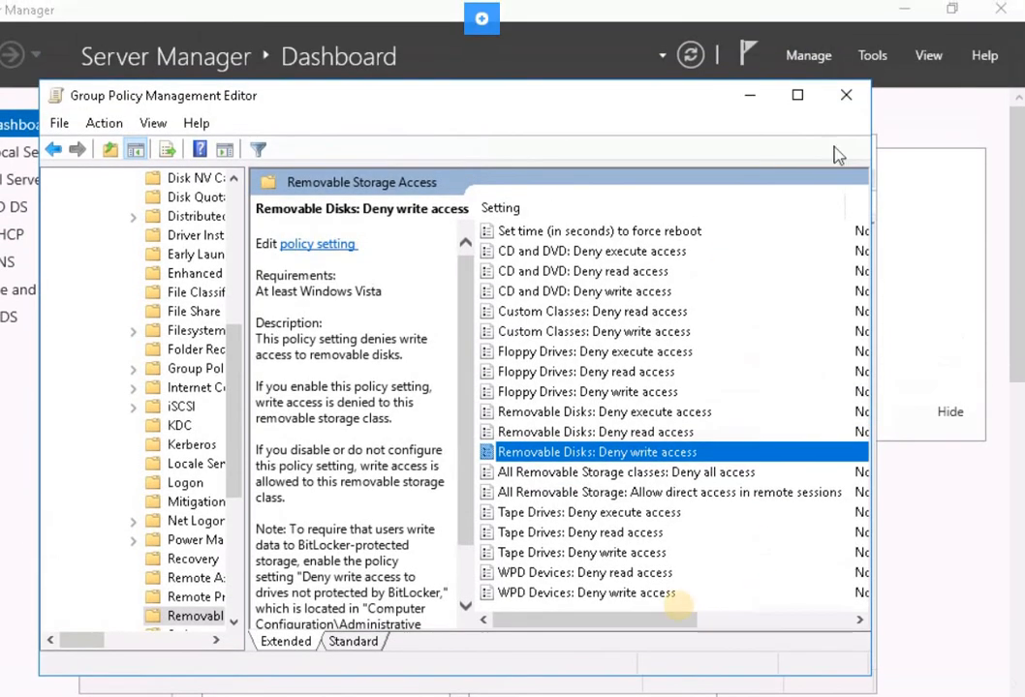
{"action": "left_click_drag", "start_coordinate": [650, 619], "coordinate": [761, 620]}
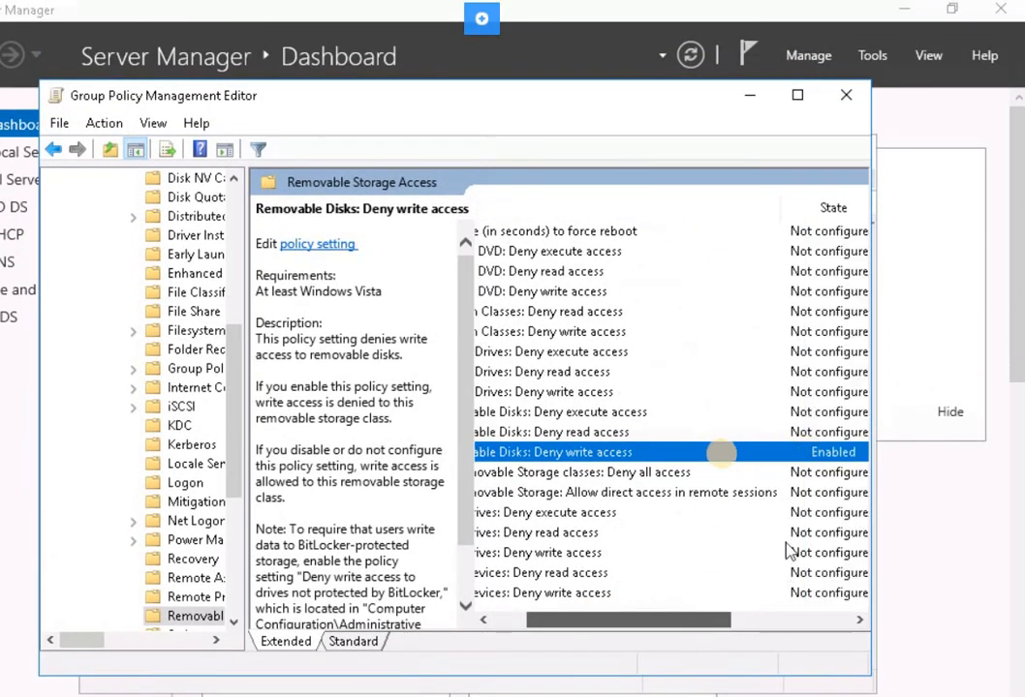
{"action": "left_click", "coordinate": [845, 97]}
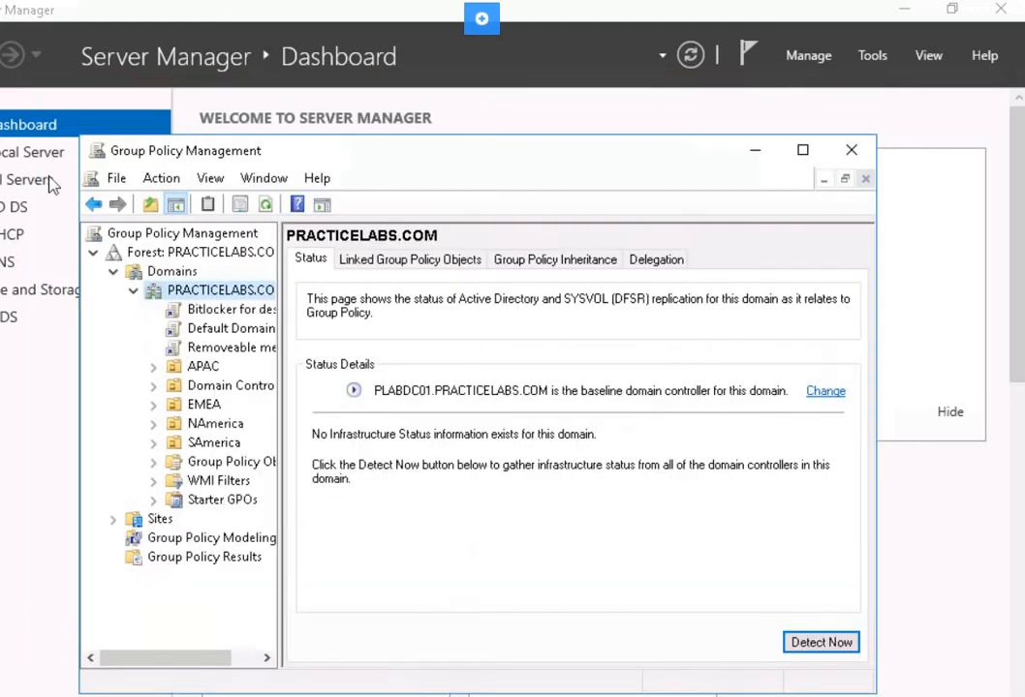